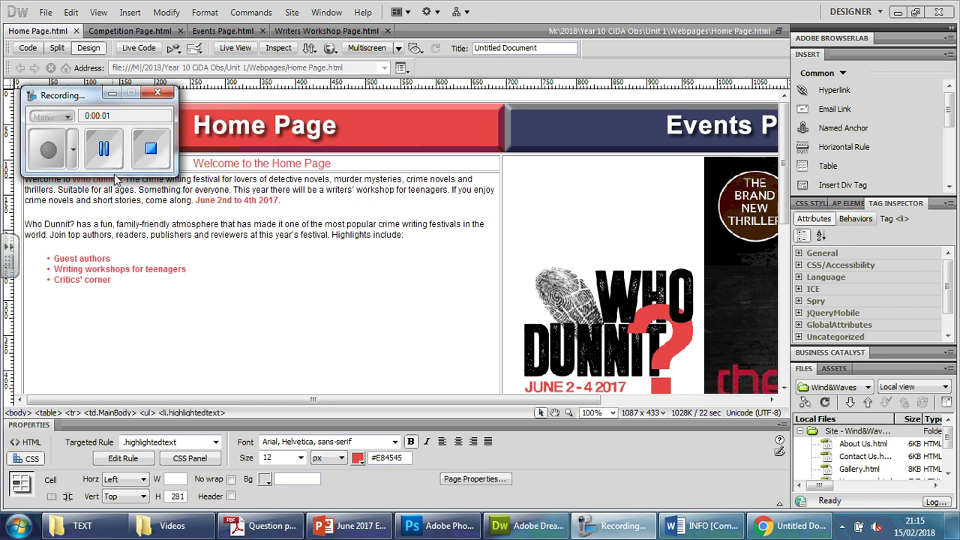
Switch to the question paper PDF and read the Thumbnails requirements, marking the word "events" in the second paragraph.
click(112, 93)
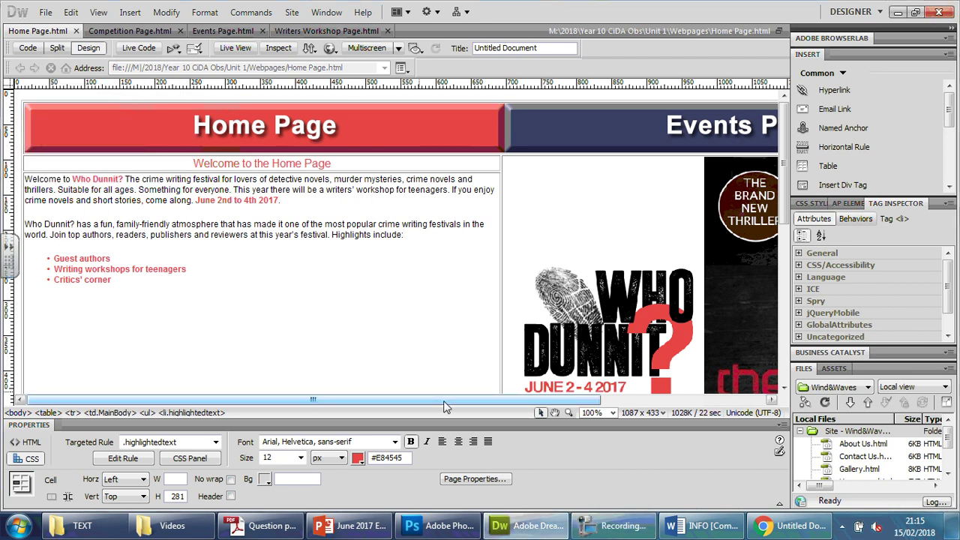
click(266, 525)
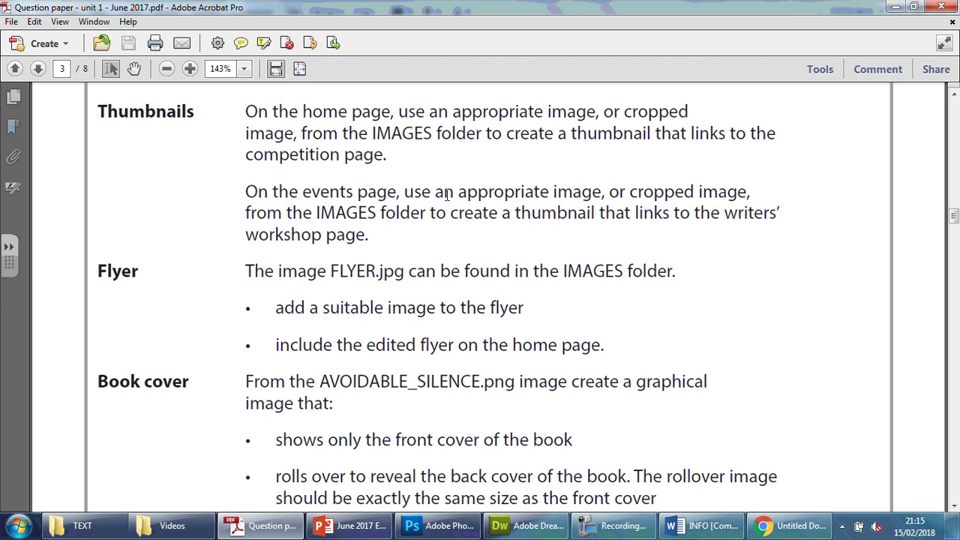
double_click(328, 193)
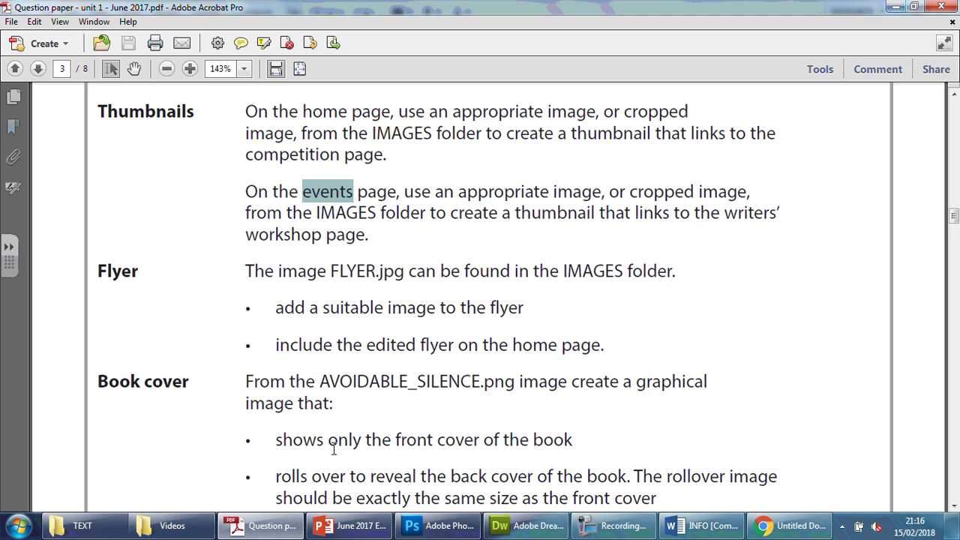
Switch to the file explorer, open the IMAGES folder inside Assets, and display its files as extra large icons.
click(79, 525)
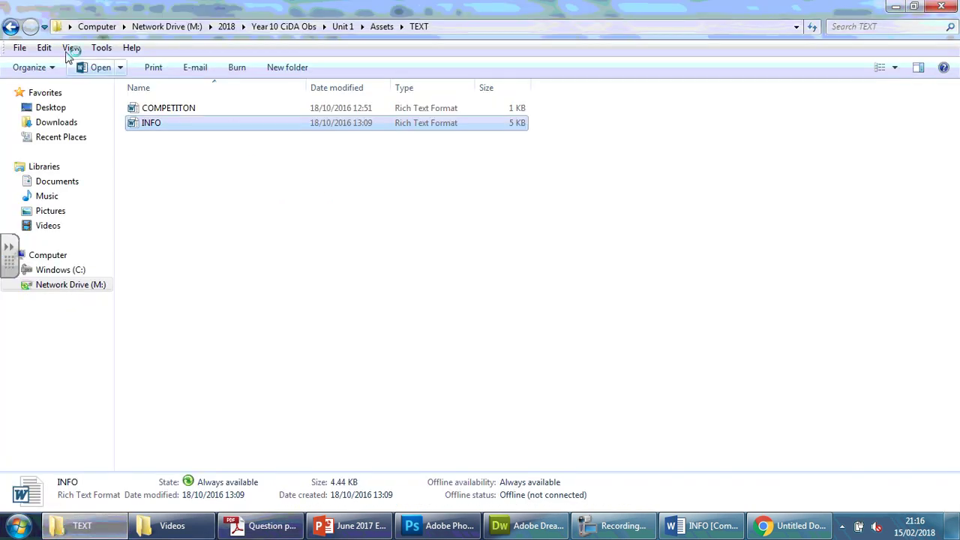
click(10, 27)
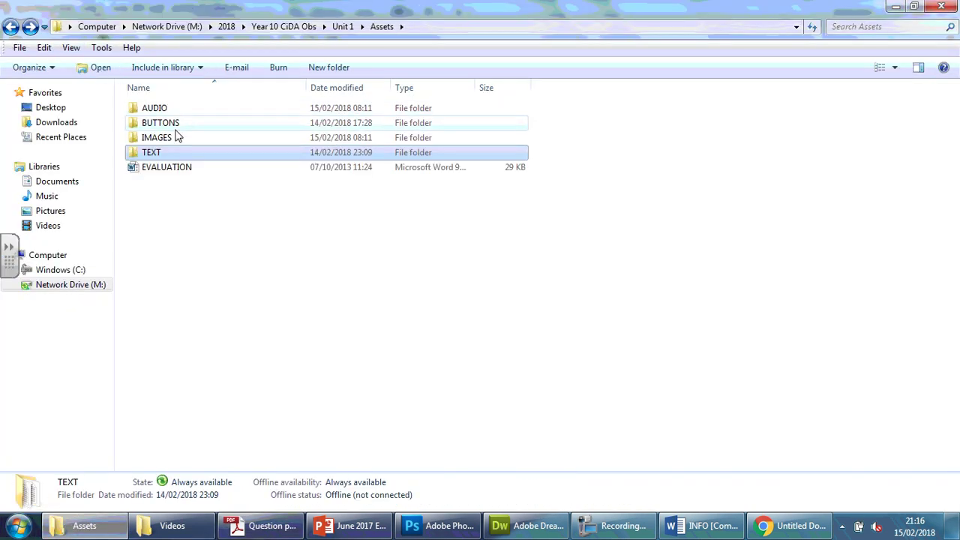
double_click(174, 138)
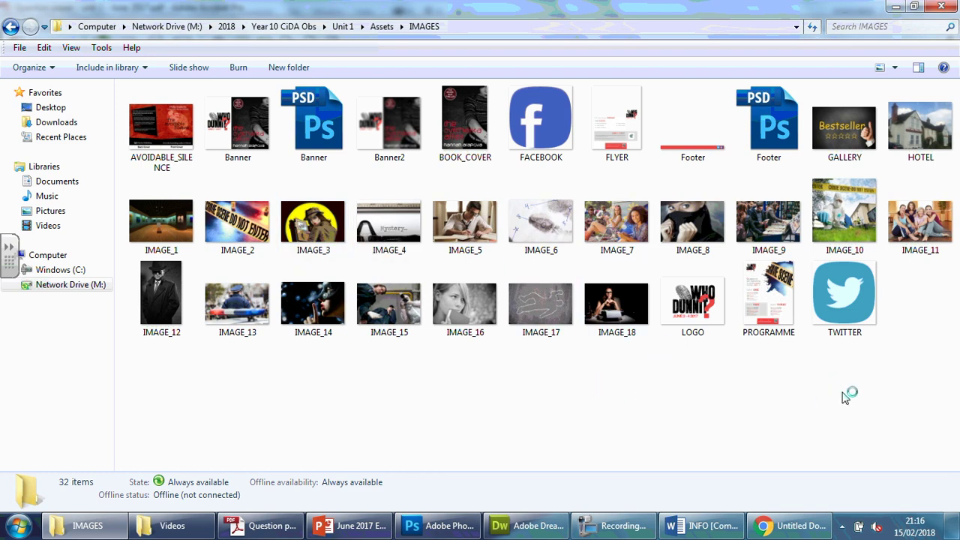
click(892, 67)
click(907, 35)
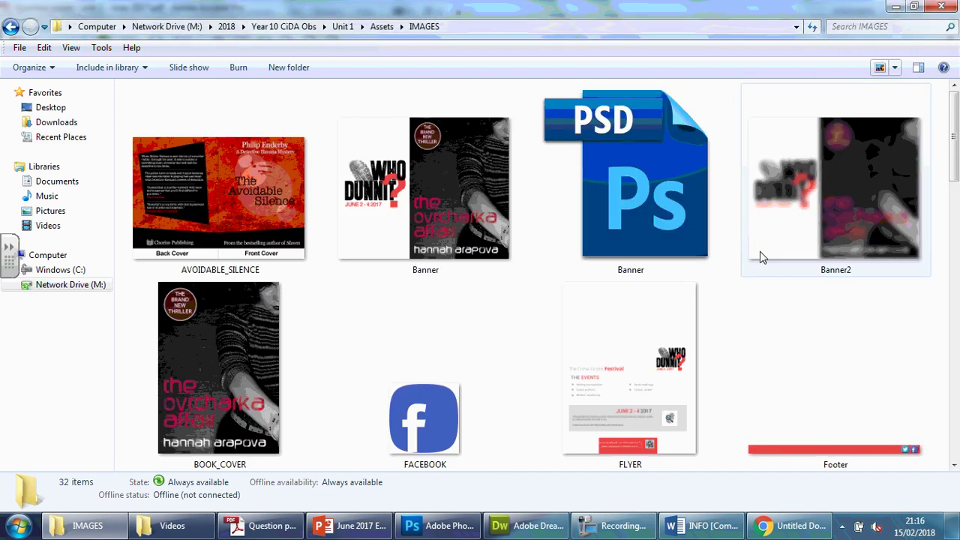
Look through all the pictures in the IMAGES folder for ones suitable as page thumbnails.
click(218, 197)
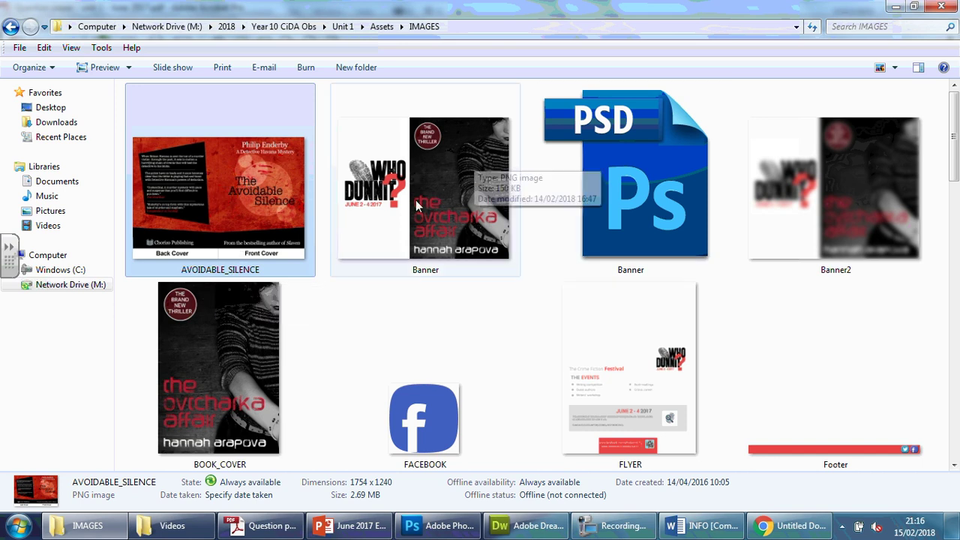
scroll(439, 180, down, 3)
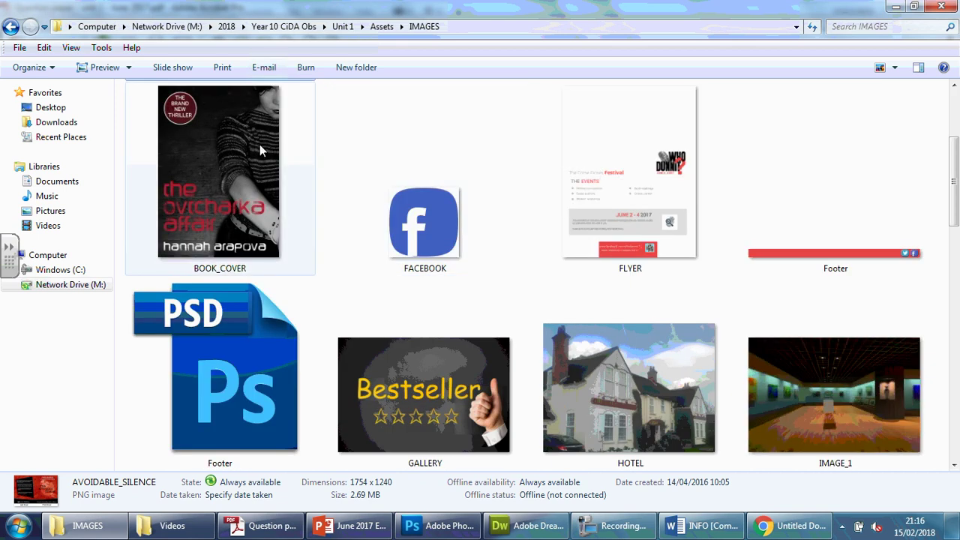
click(260, 151)
click(653, 215)
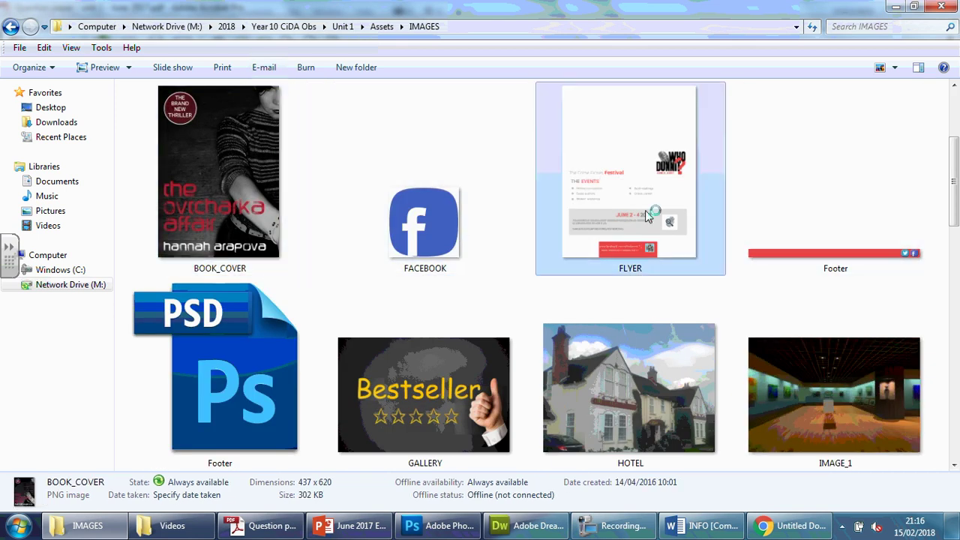
click(838, 267)
scroll(605, 245, down, 3)
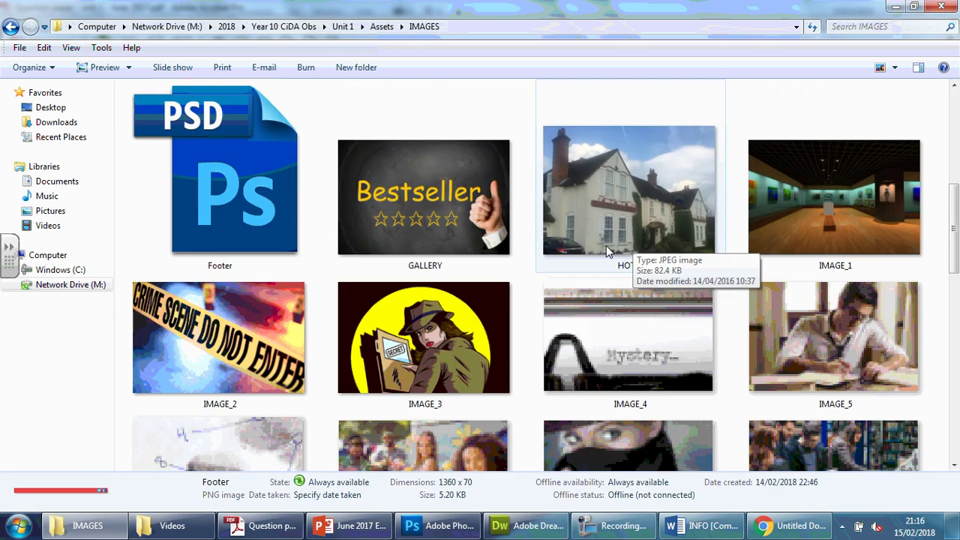
click(473, 221)
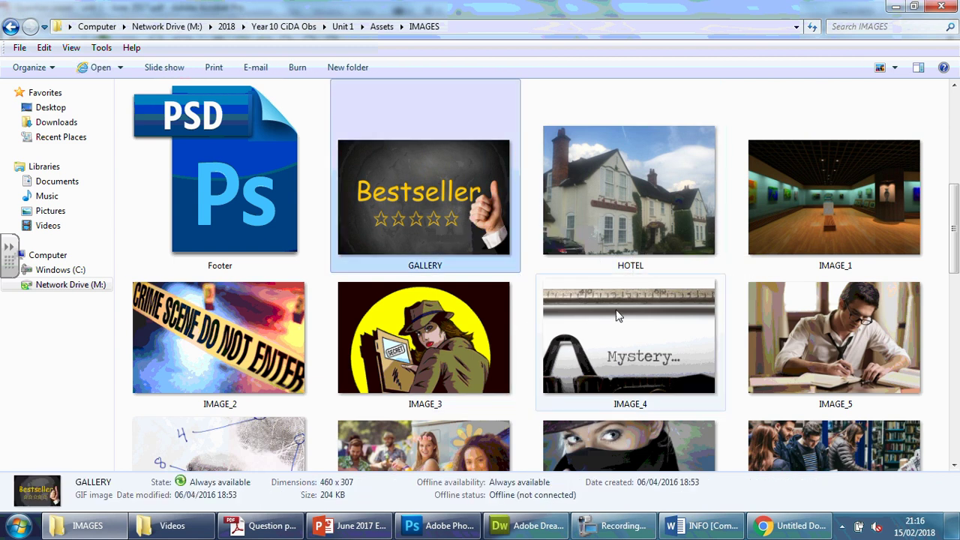
click(649, 217)
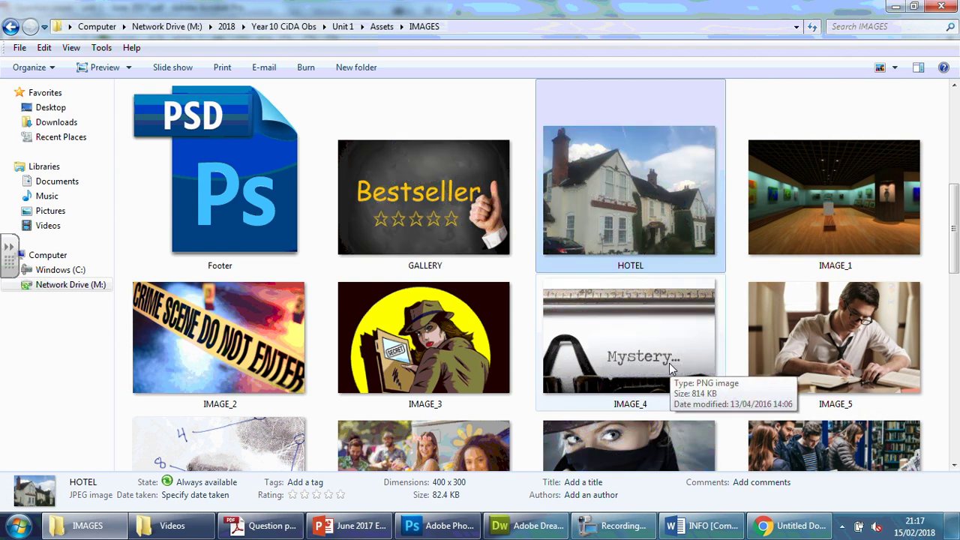
scroll(671, 367, down, 1)
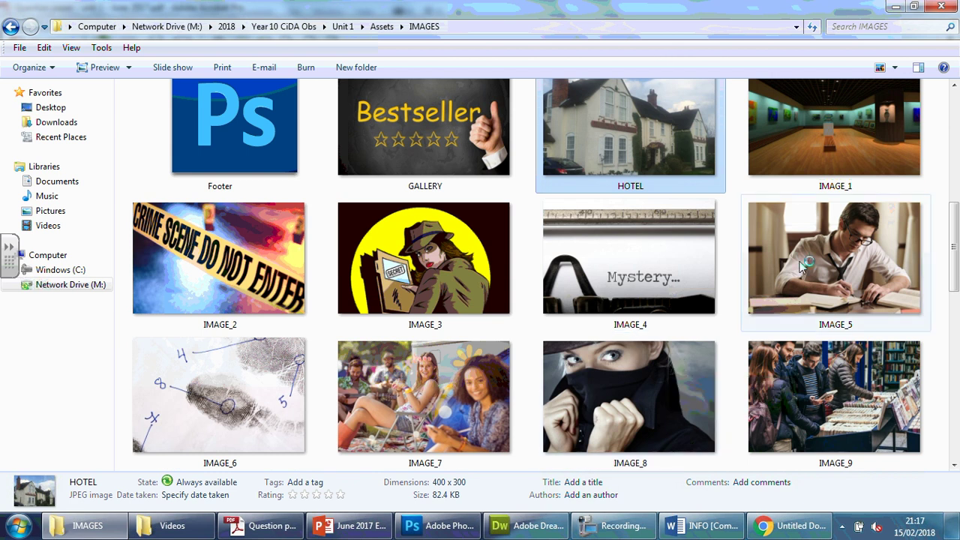
scroll(802, 266, down, 4)
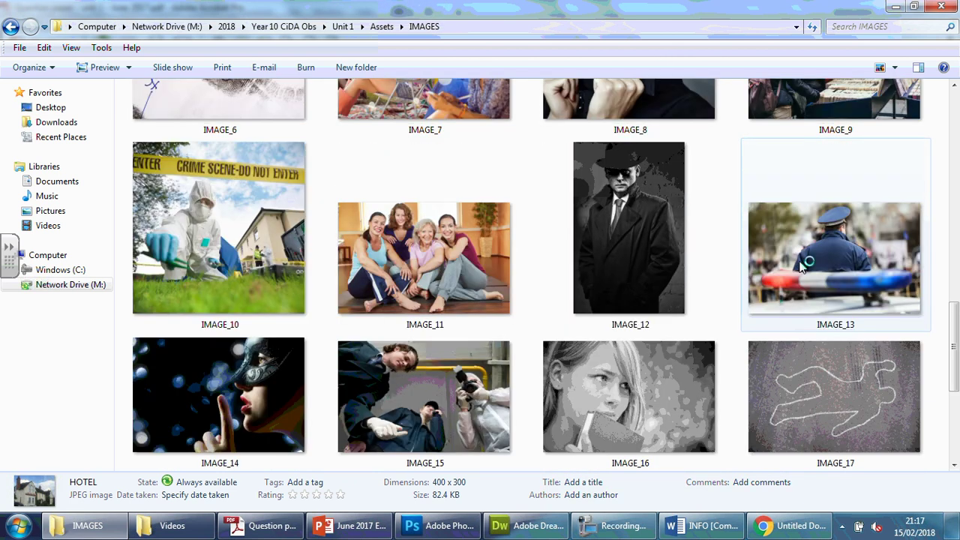
scroll(802, 266, down, 3)
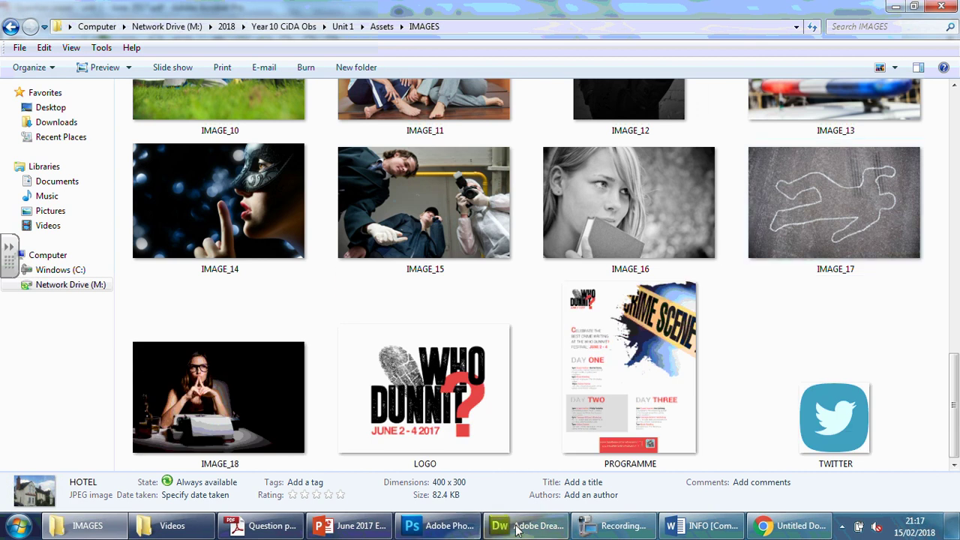
Switch to Dreamweaver and review the text on the Competition Page.
mouse_move(499, 527)
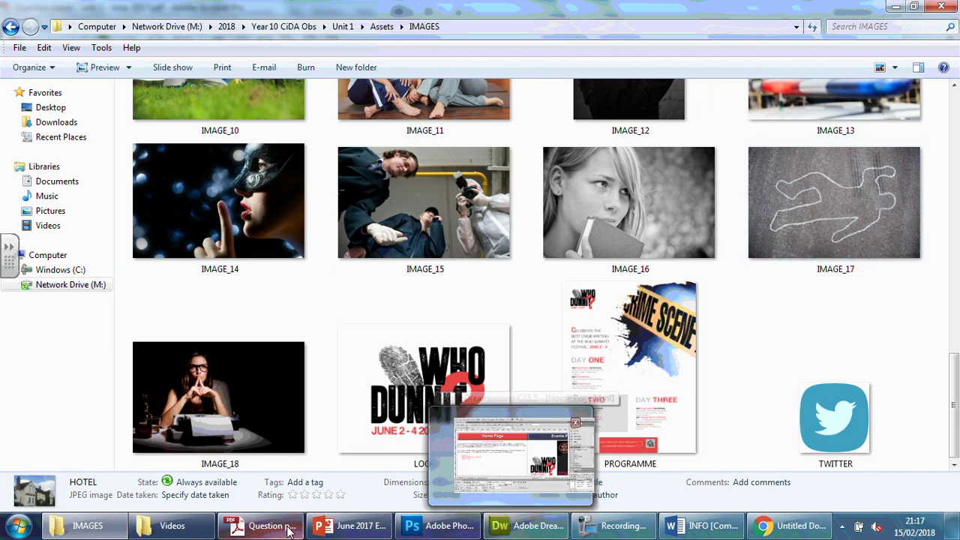
mouse_move(244, 529)
click(517, 525)
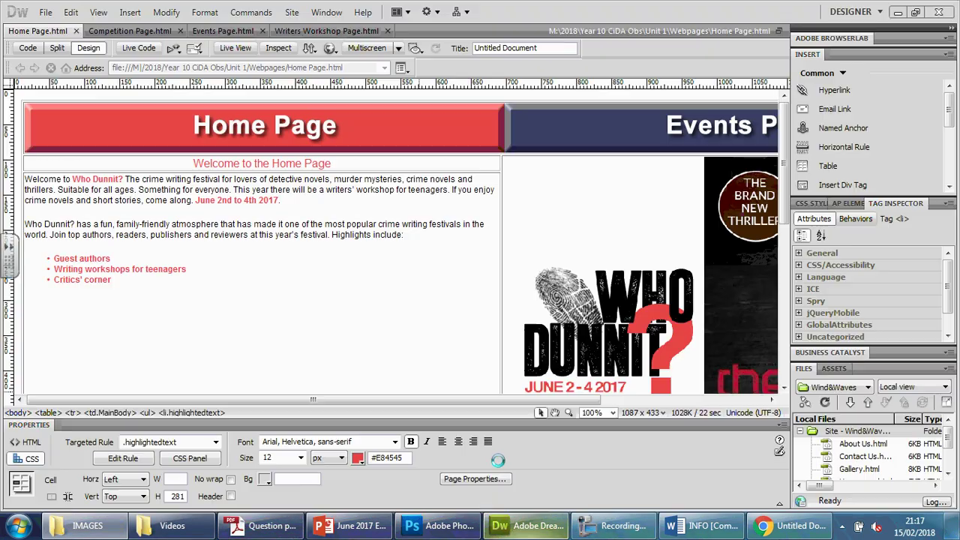
click(129, 31)
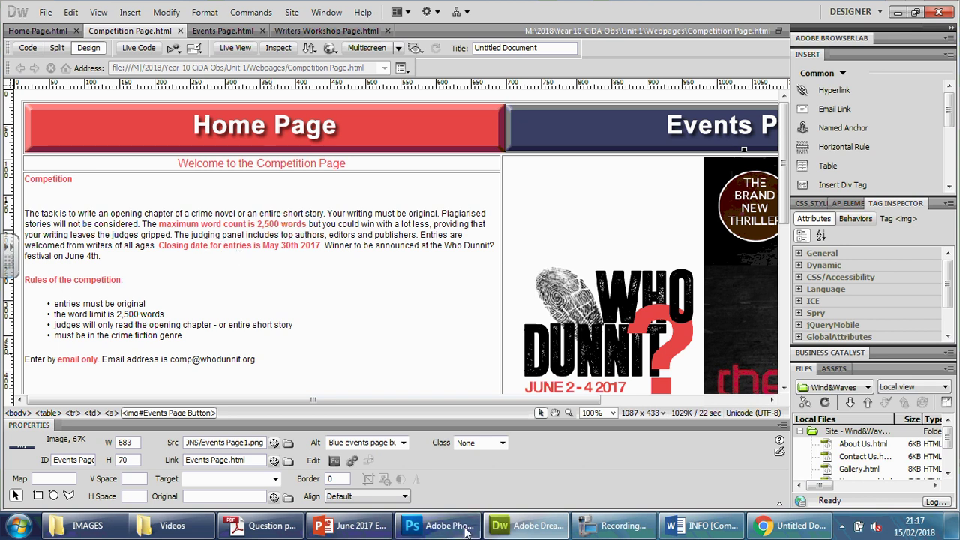
Return to the IMAGES folder, compare the candidate pictures for the competition thumbnail, and select IMAGE_18.
click(75, 530)
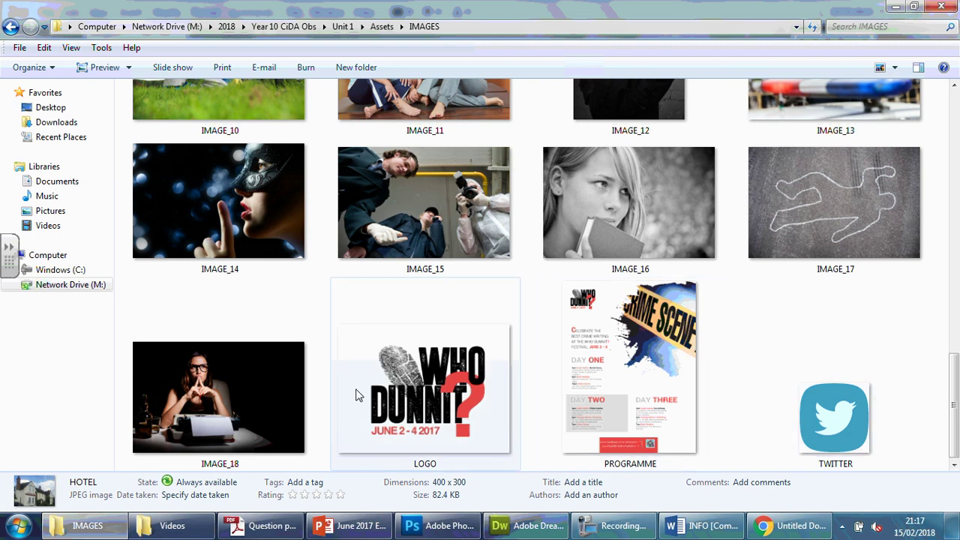
click(261, 390)
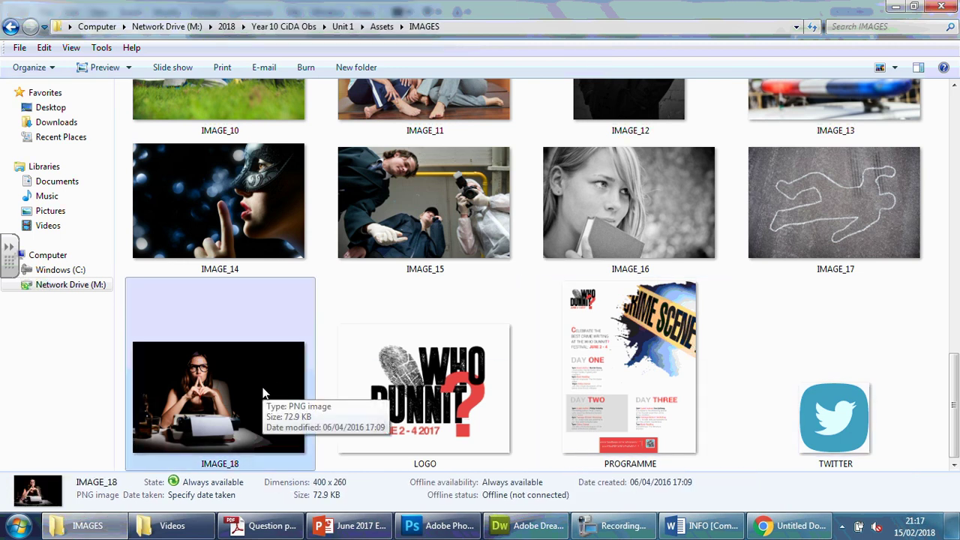
click(634, 184)
scroll(647, 234, up, 3)
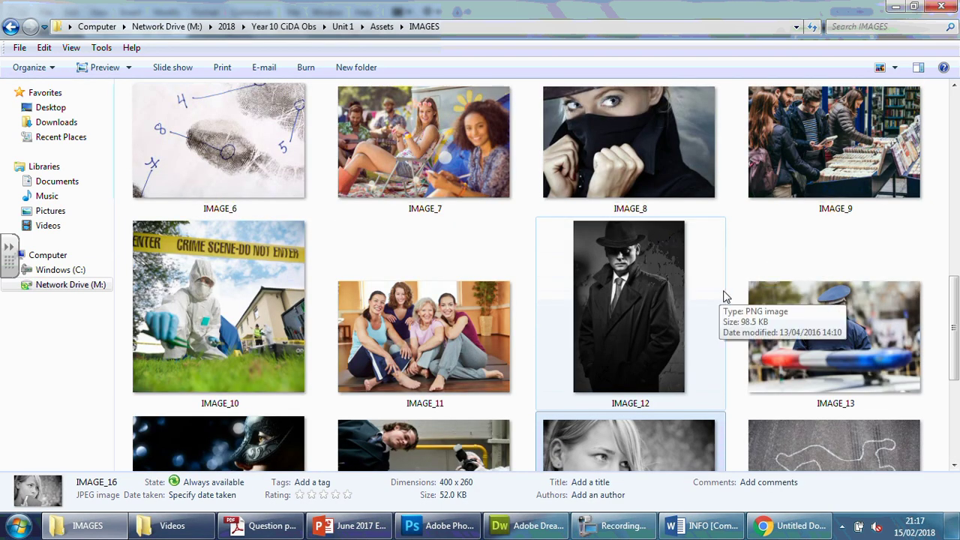
scroll(726, 297, up, 2)
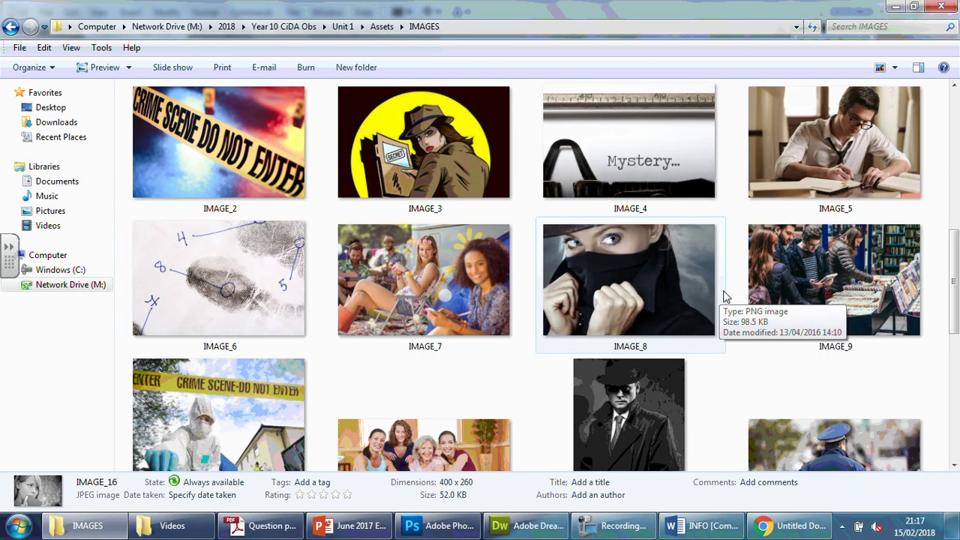
scroll(726, 296, up, 2)
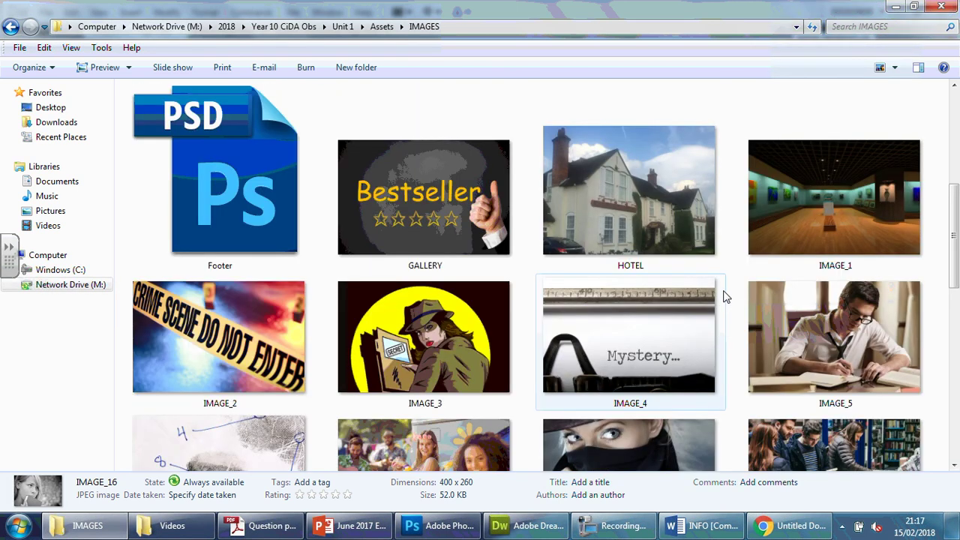
scroll(726, 296, down, 8)
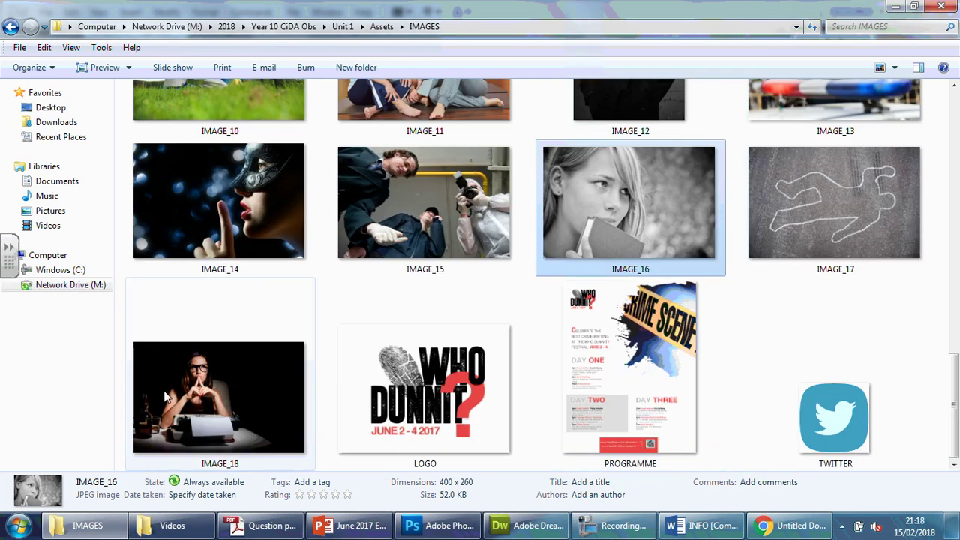
click(233, 395)
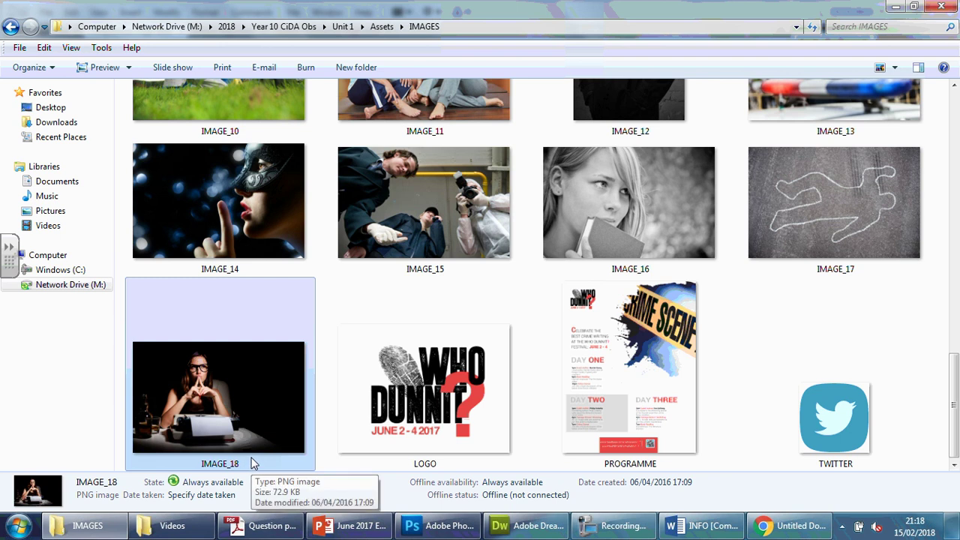
Switch to Photoshop and open IMAGE_18 from the IMAGES folder.
click(439, 525)
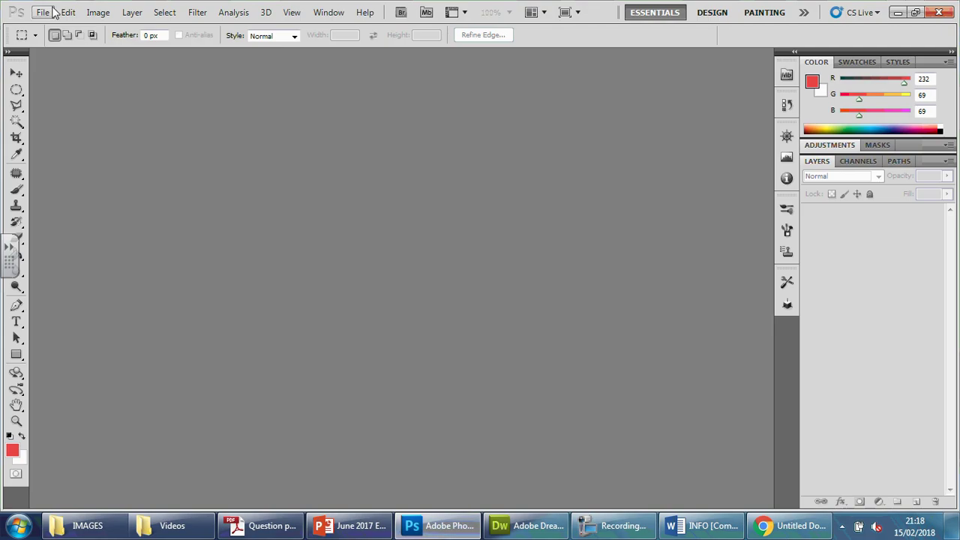
click(43, 12)
click(57, 39)
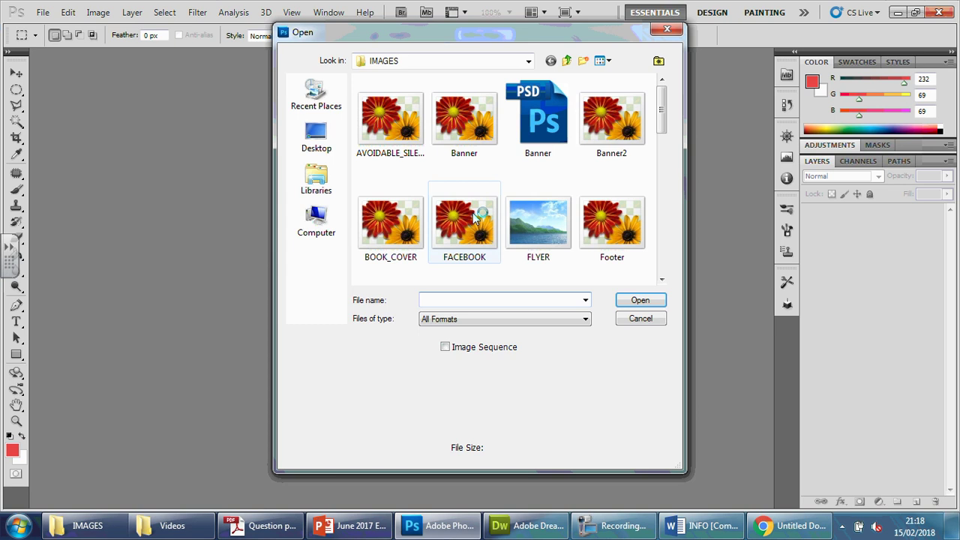
drag(661, 120, 660, 253)
click(395, 254)
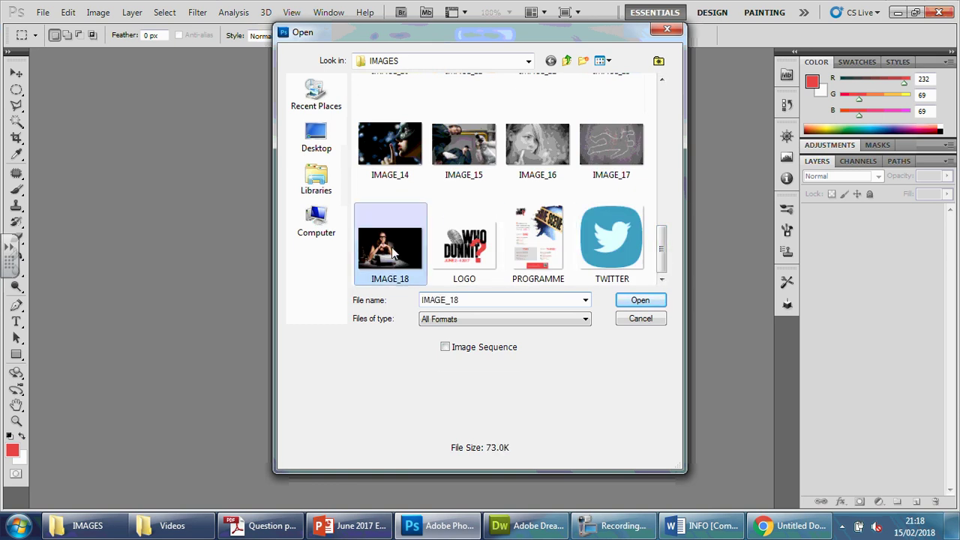
click(655, 305)
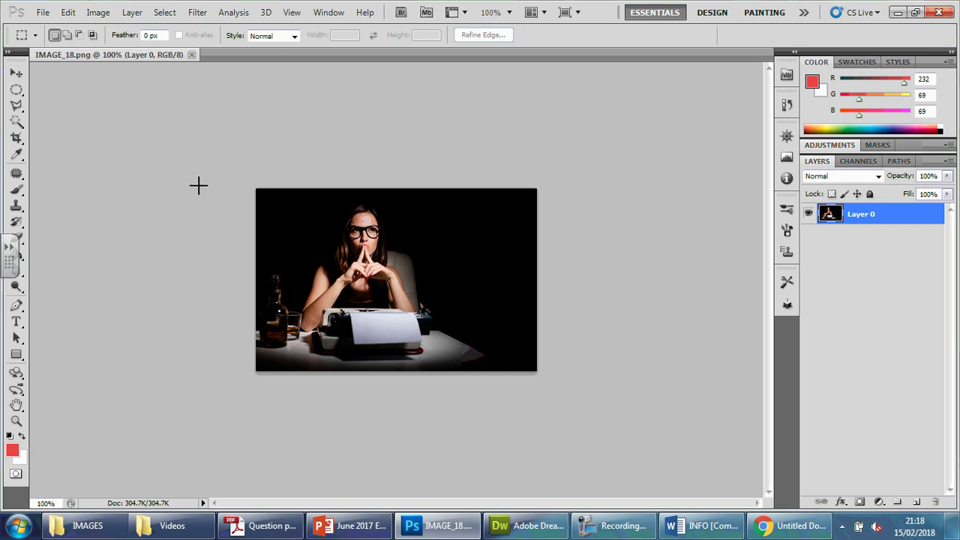
Crop the photo to an area of about 204 by 218 px around the woman and her typewriter.
click(18, 140)
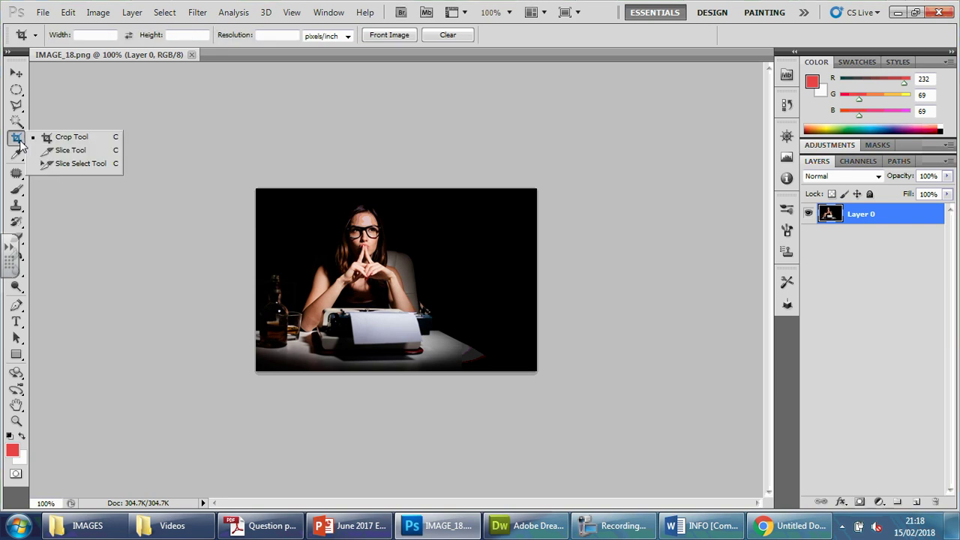
click(83, 138)
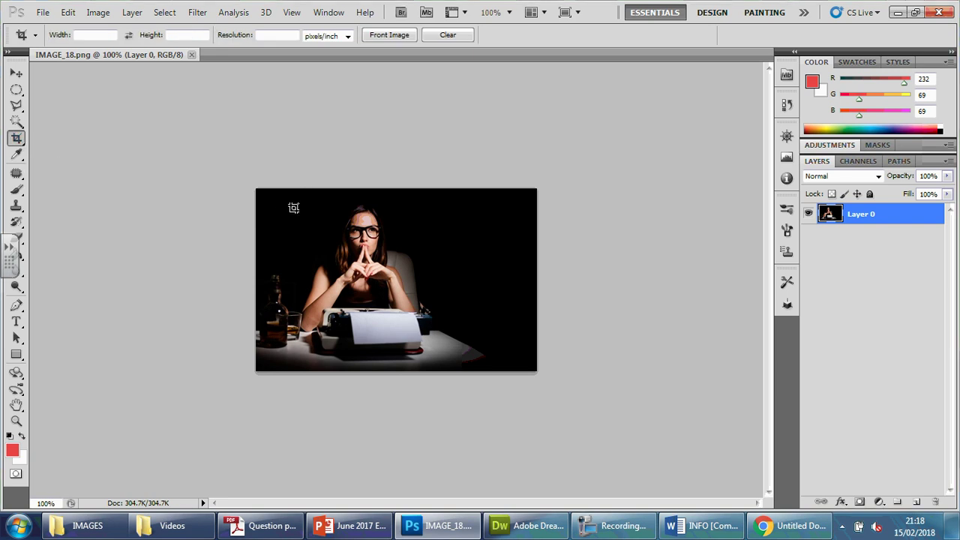
drag(438, 356, 292, 203)
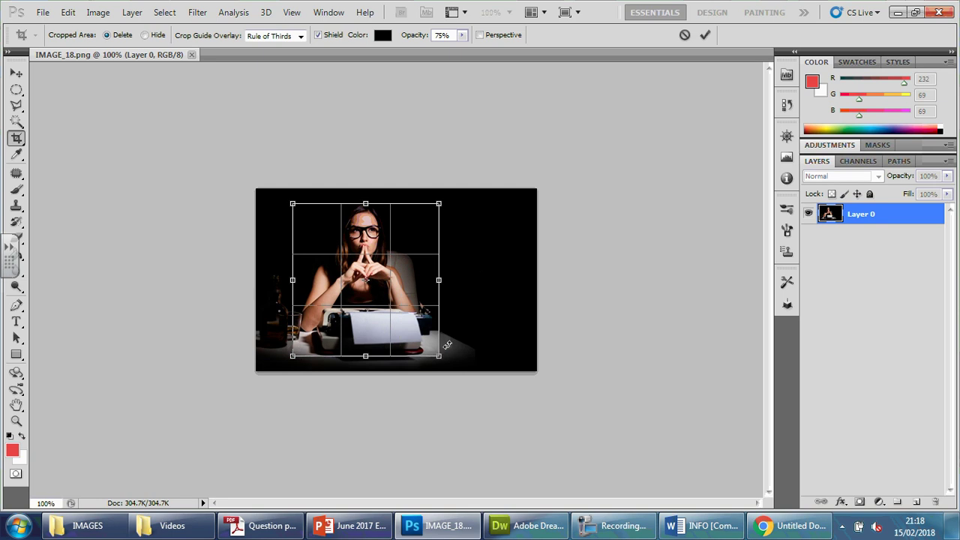
mouse_move(438, 355)
mouse_down()
mouse_move(448, 368)
mouse_move(439, 359)
mouse_up()
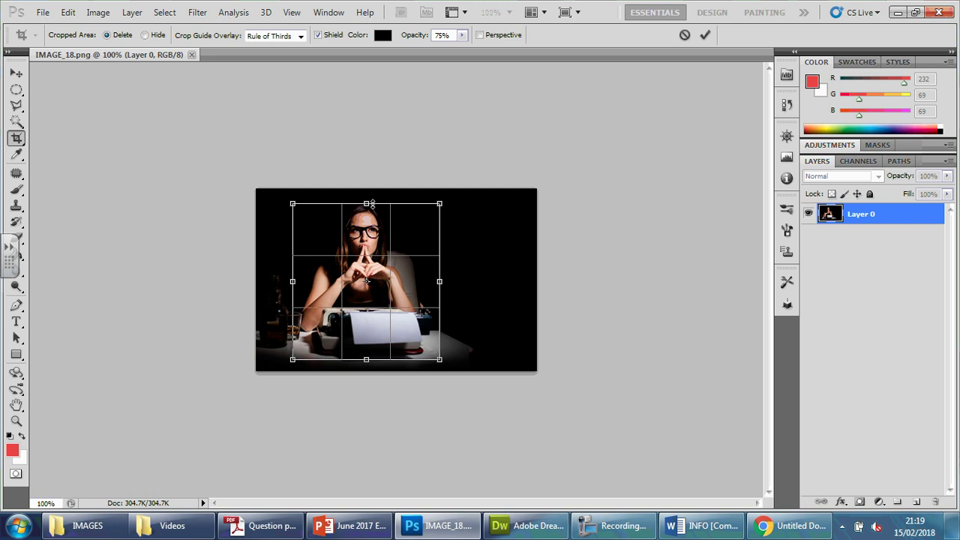
drag(366, 204, 366, 206)
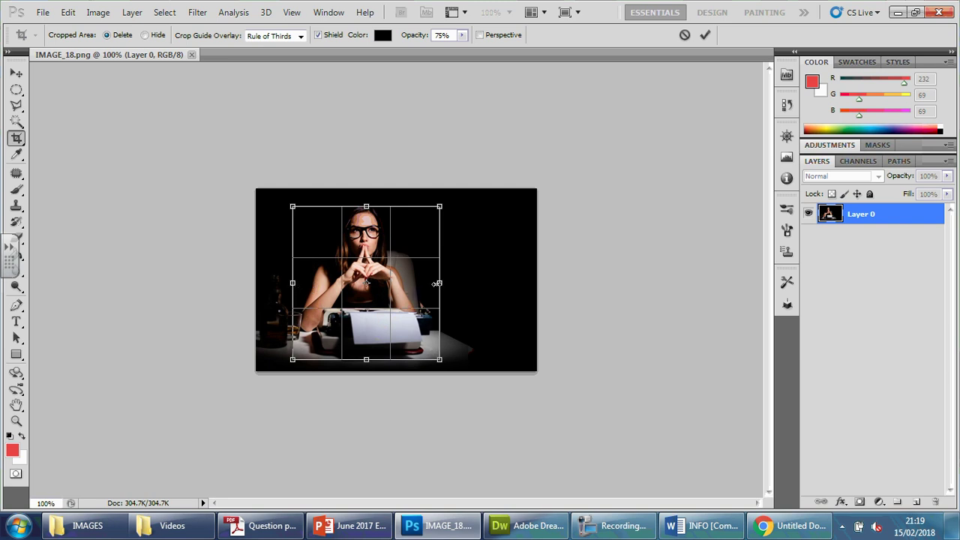
drag(435, 283, 433, 283)
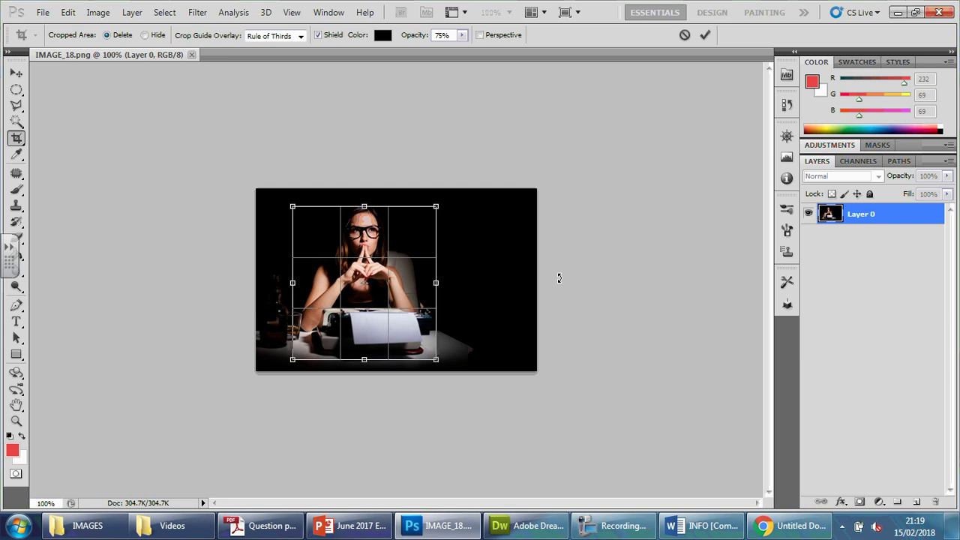
key(Return)
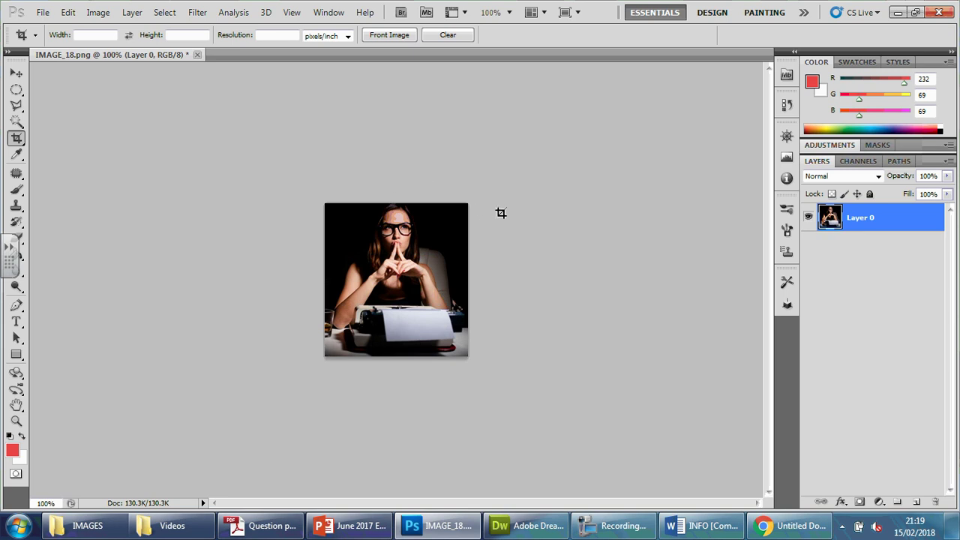
Add a Curves adjustment layer above Layer 0, keeping the default name and layer settings.
click(16, 73)
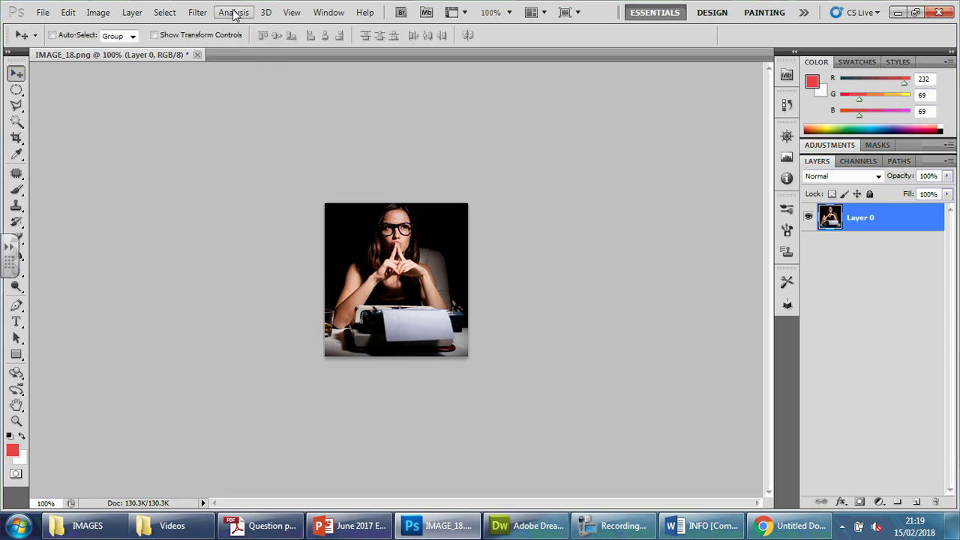
click(199, 13)
mouse_move(299, 180)
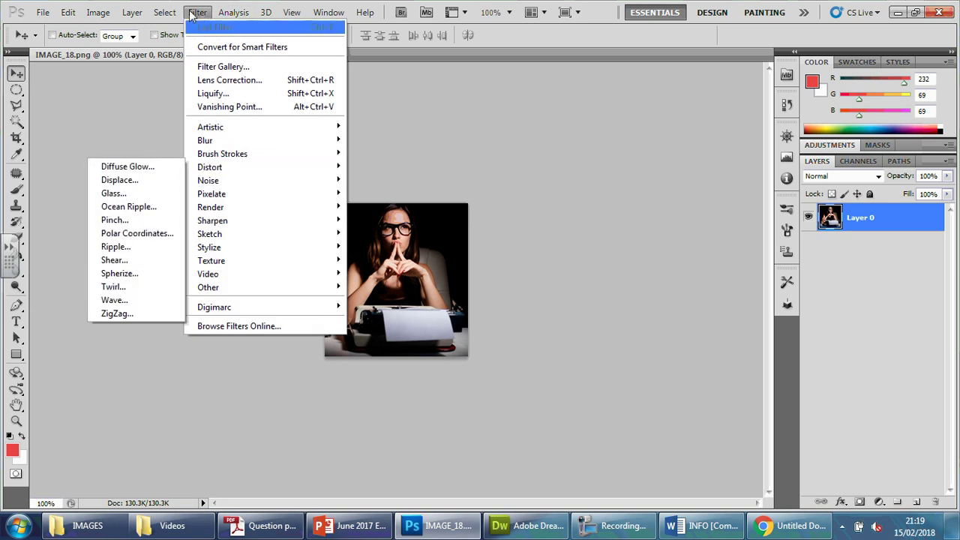
mouse_move(107, 17)
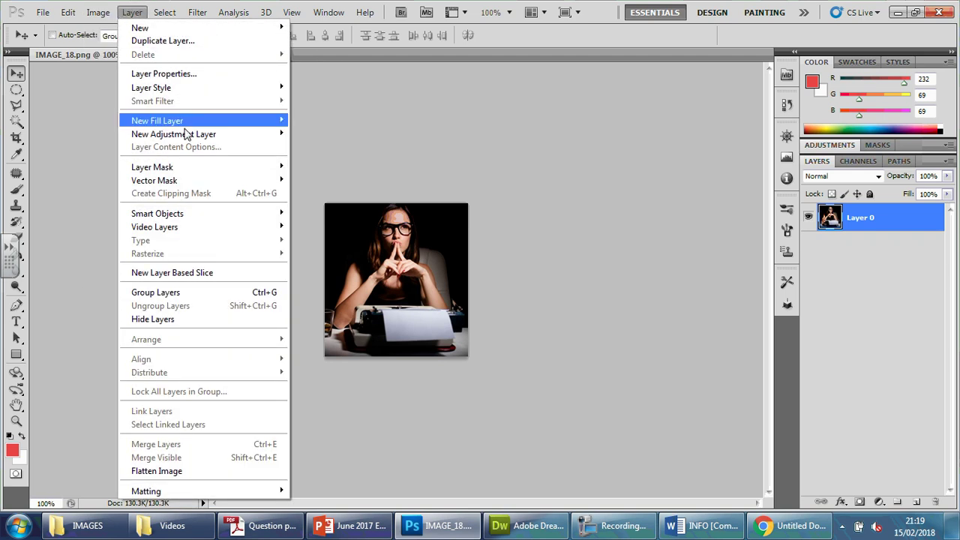
mouse_move(182, 135)
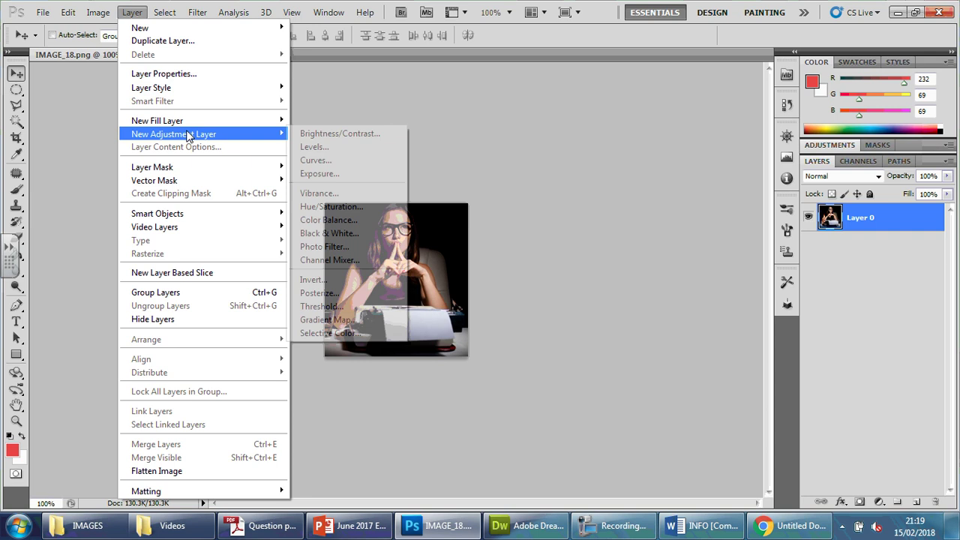
click(335, 160)
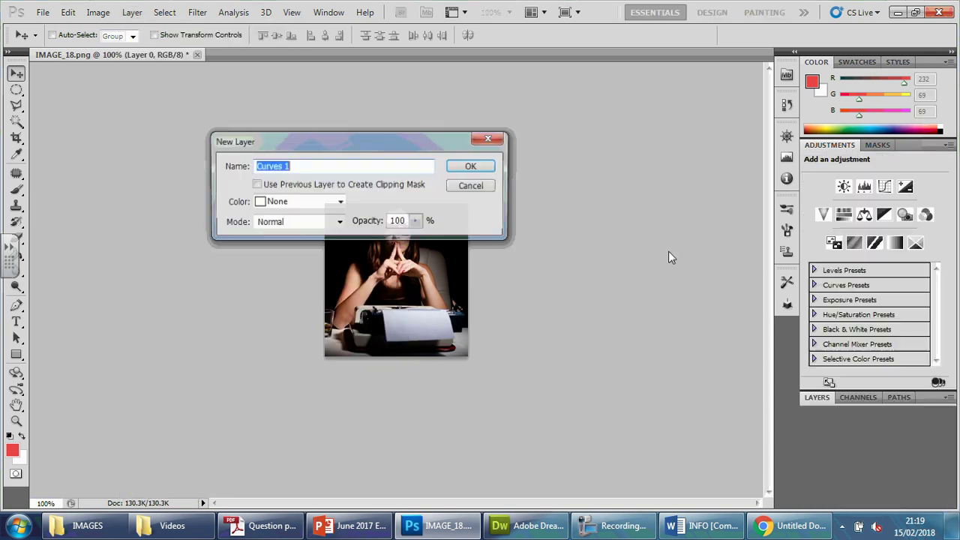
click(486, 165)
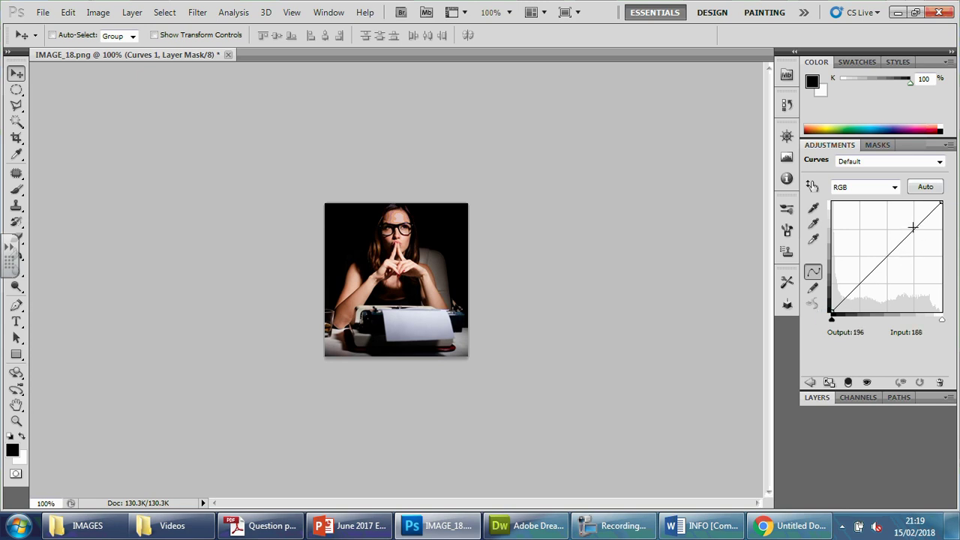
Shape the RGB curve with points at input 52/output 94, input 135/output 144 and input 185/output 218.
drag(914, 227, 909, 218)
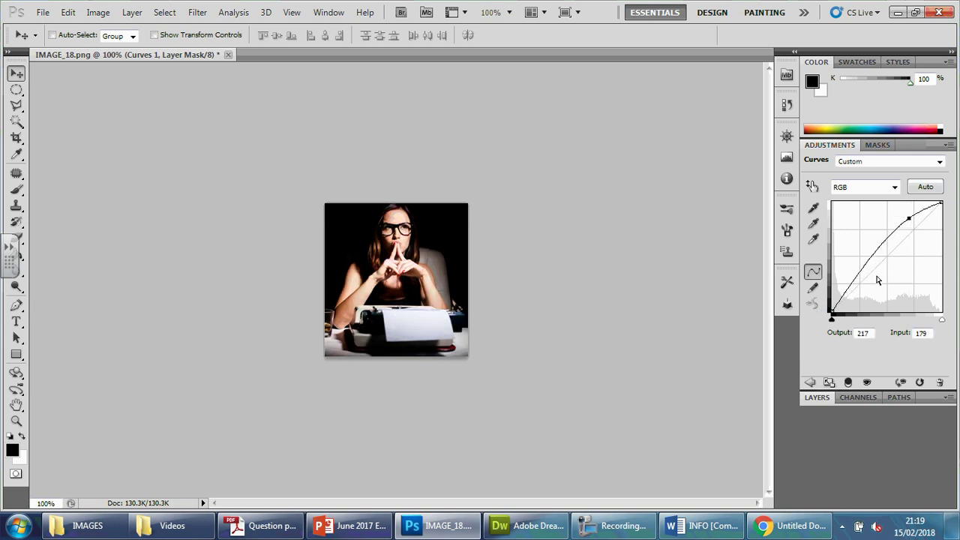
mouse_move(858, 273)
mouse_down()
mouse_move(861, 288)
mouse_move(857, 271)
mouse_up()
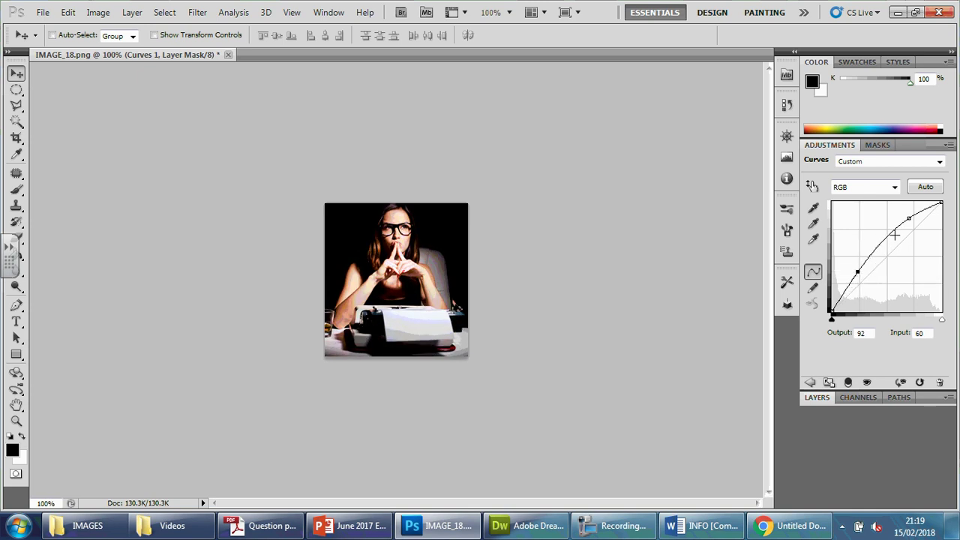
drag(883, 238, 912, 218)
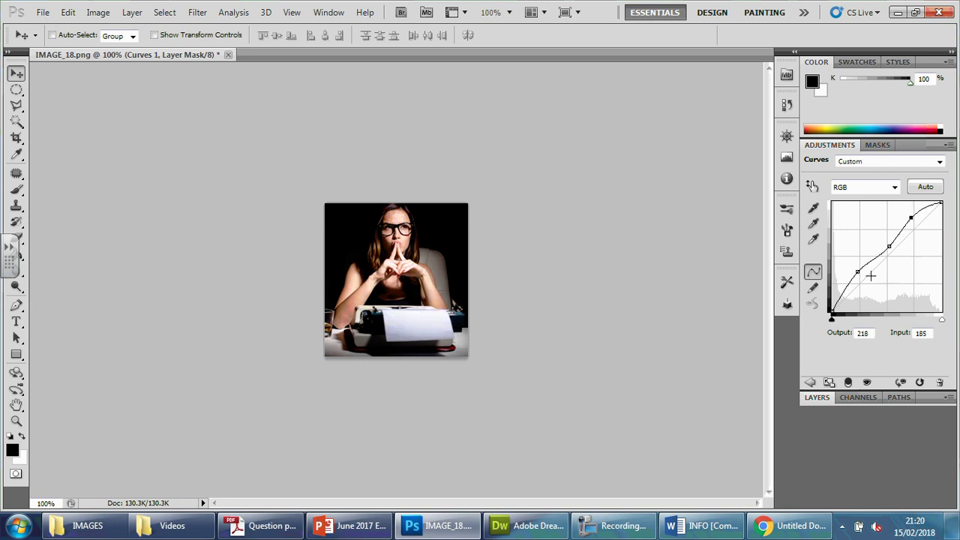
mouse_move(856, 270)
mouse_down()
mouse_move(869, 293)
mouse_move(853, 269)
mouse_up()
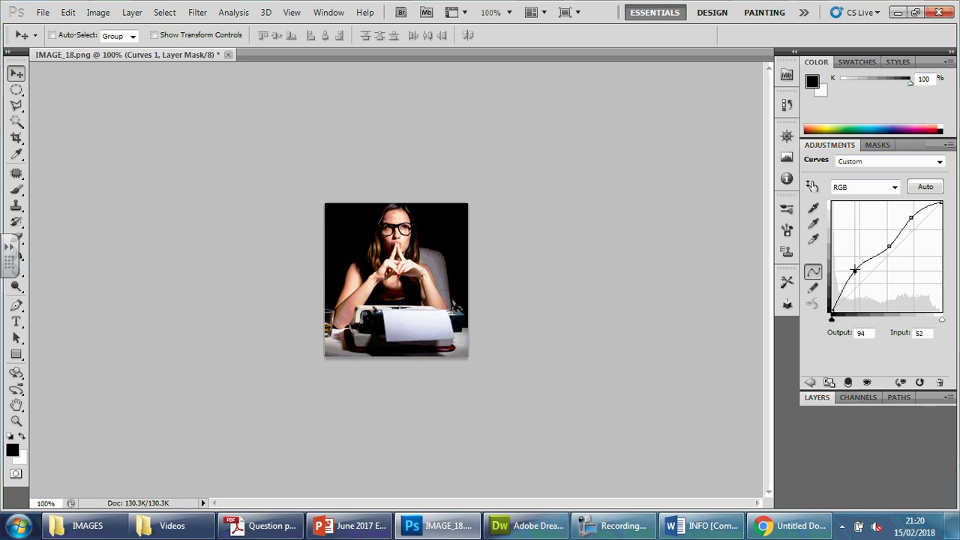
mouse_move(889, 246)
mouse_down()
mouse_move(880, 230)
mouse_move(890, 249)
mouse_up()
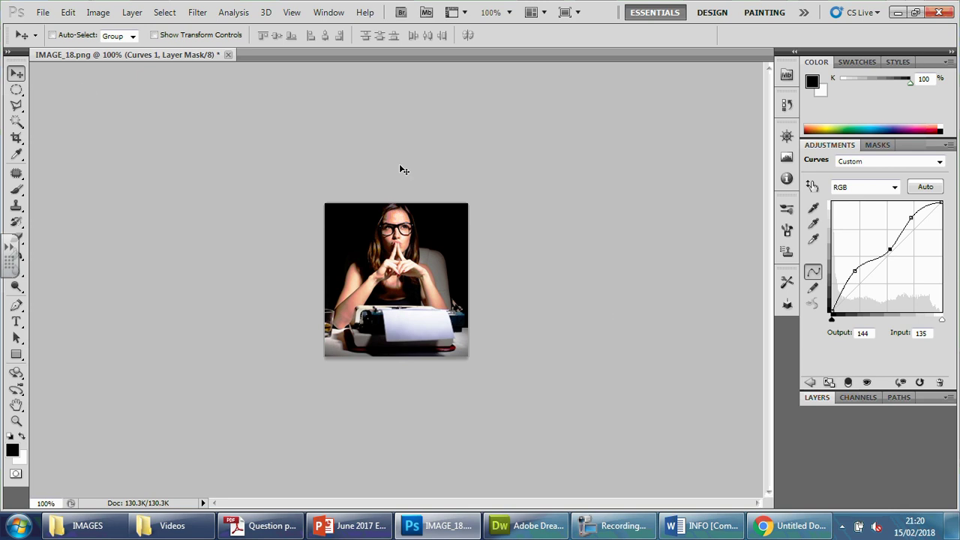
click(44, 13)
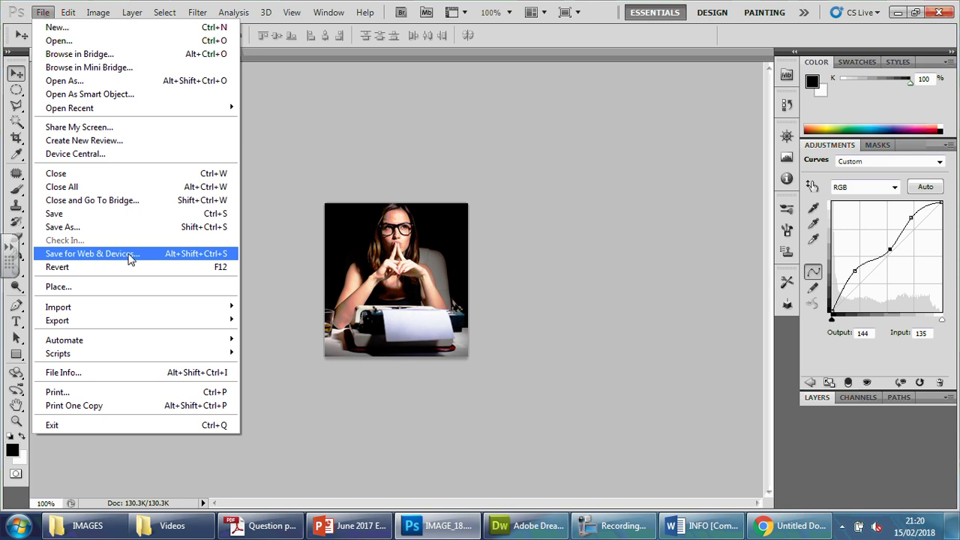
click(619, 181)
mouse_move(278, 534)
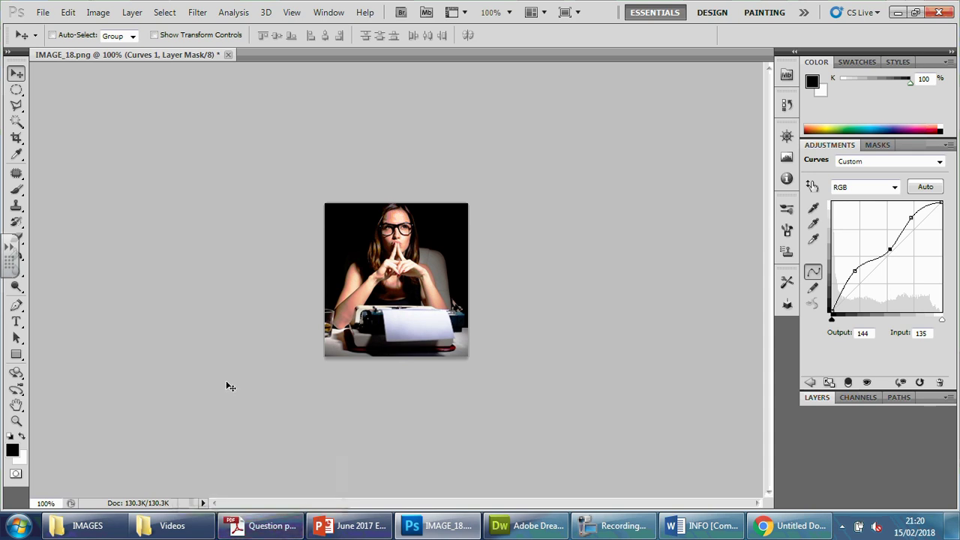
Save the image for web as a PNG-8 file named CompetitionThumbnail in the IMAGES folder.
click(45, 13)
mouse_move(94, 312)
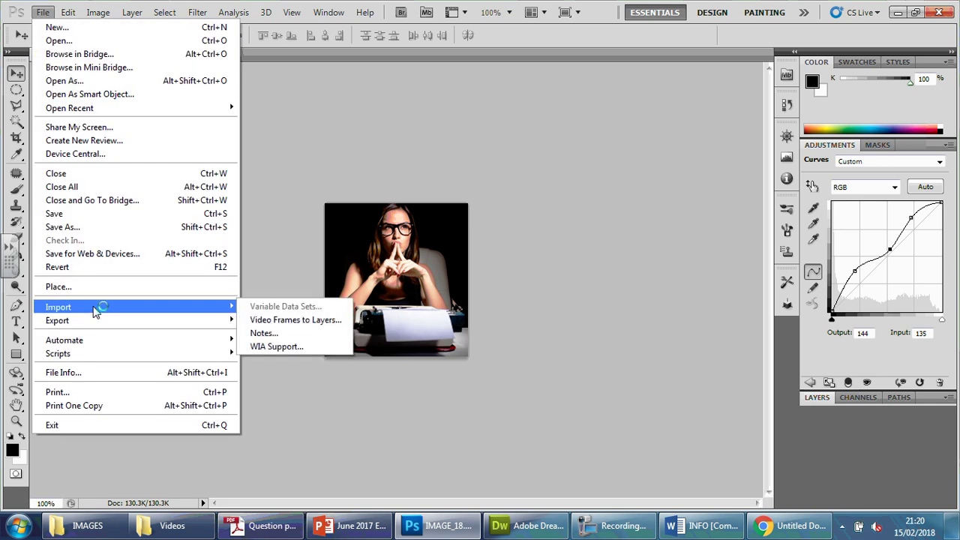
click(97, 254)
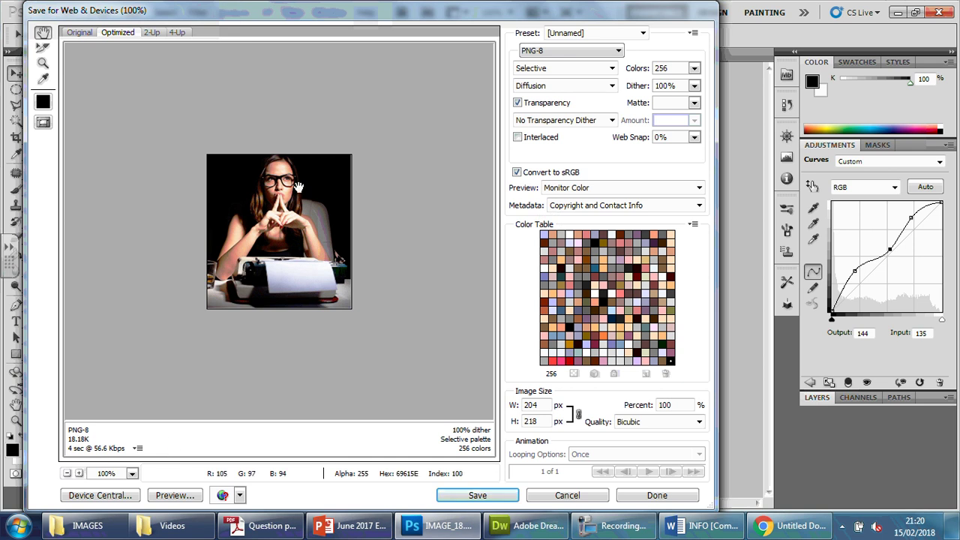
click(478, 495)
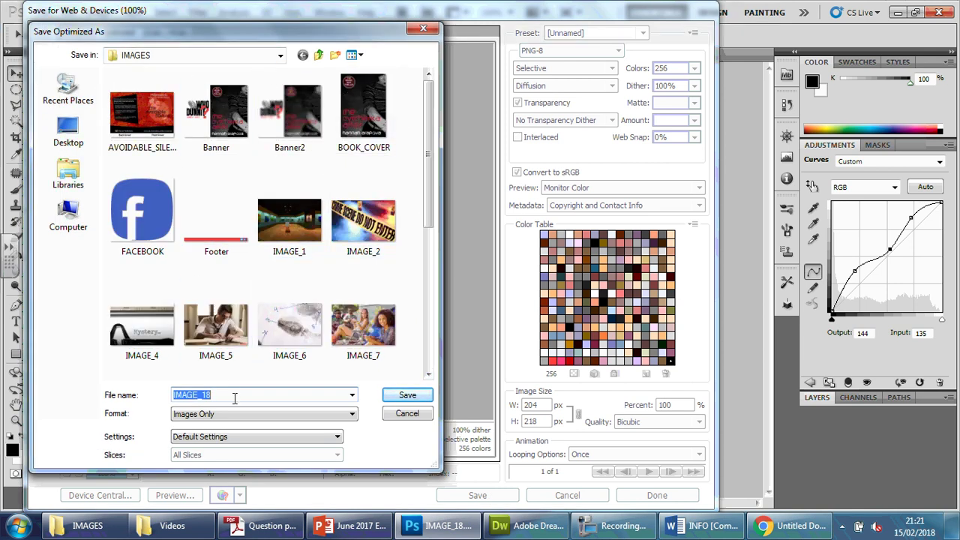
text(C)
text(tionThumbnail)
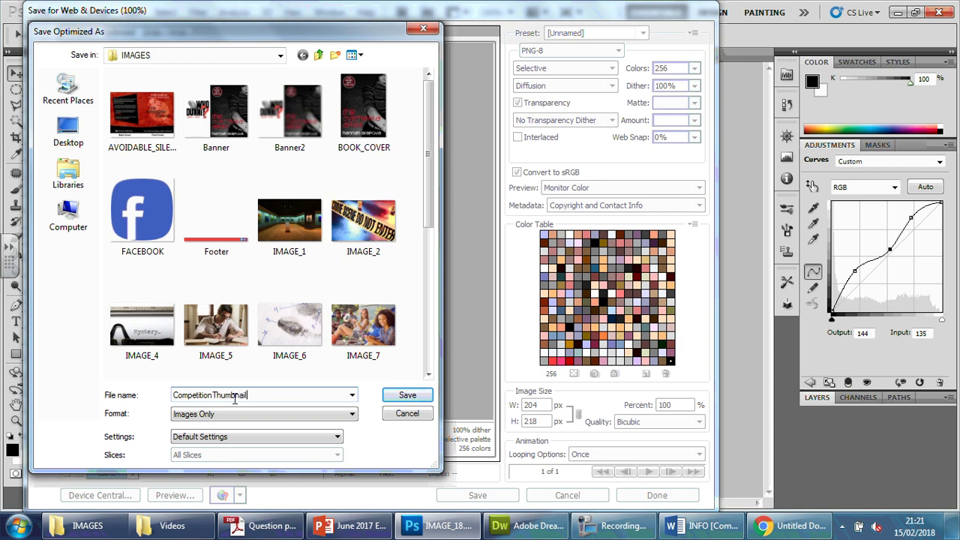
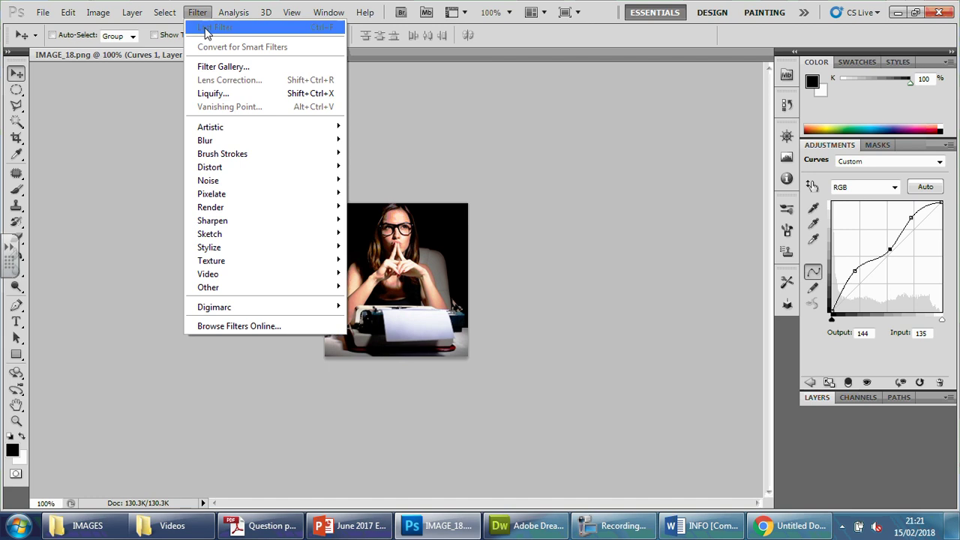
Try applying the Mosaic filter with a cell size of 2 square while the Curves layer mask is active.
mouse_move(234, 131)
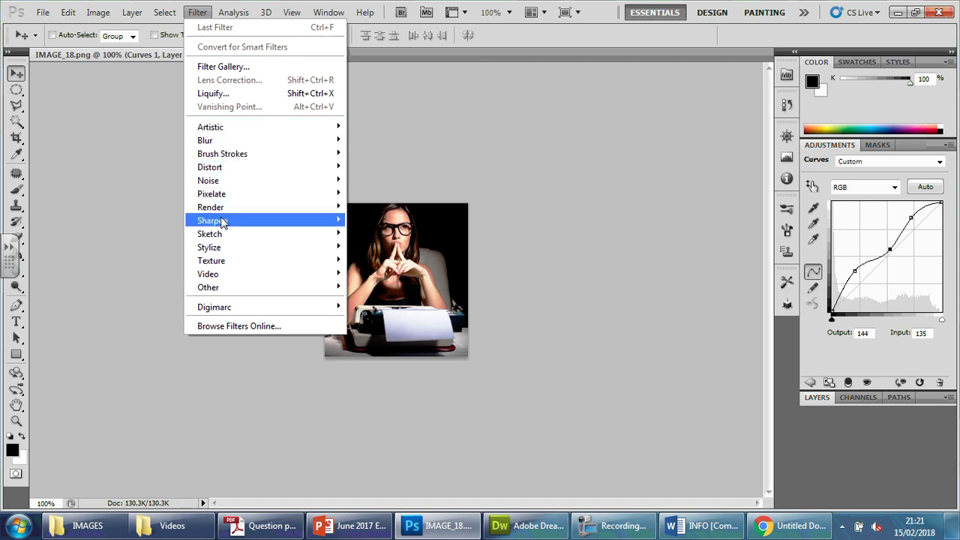
mouse_move(224, 198)
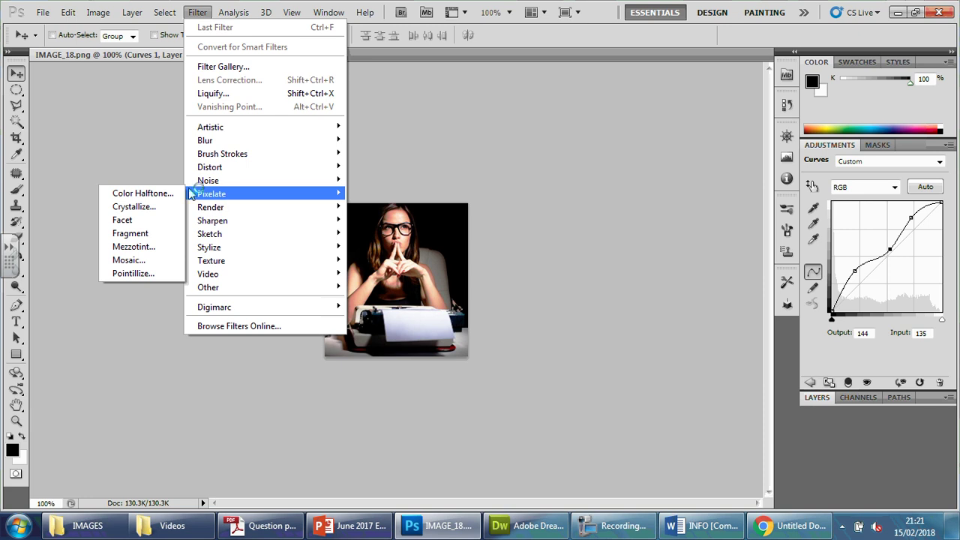
click(150, 259)
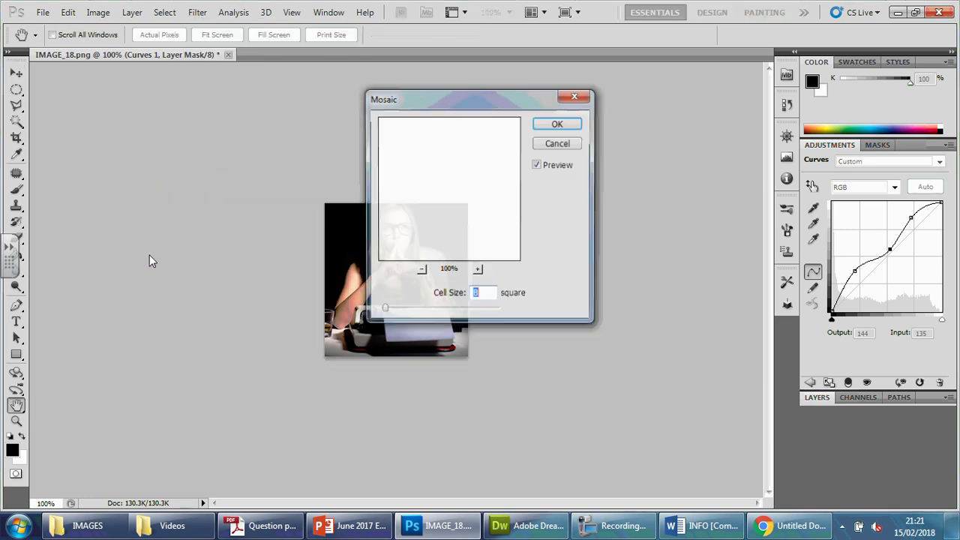
click(421, 270)
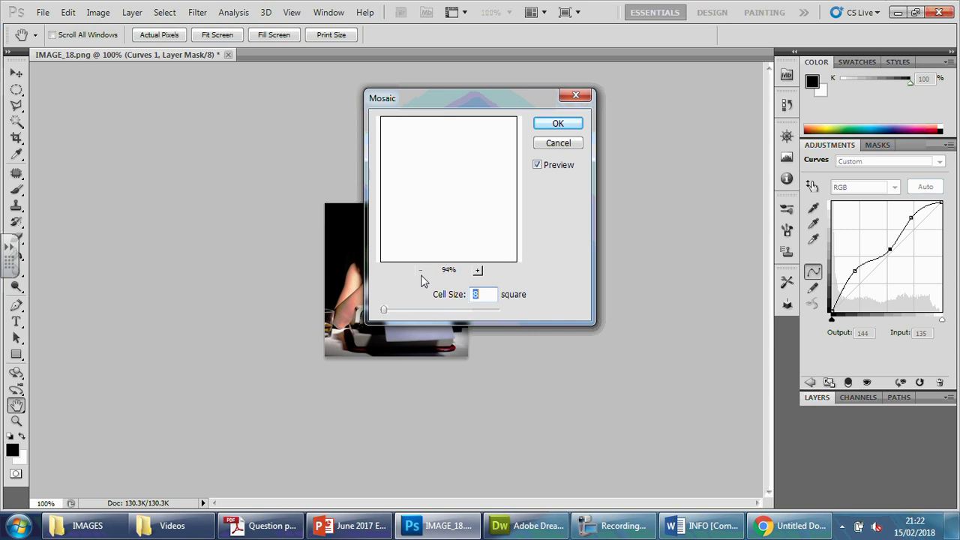
mouse_move(383, 310)
mouse_down()
mouse_move(507, 316)
mouse_move(380, 311)
mouse_up()
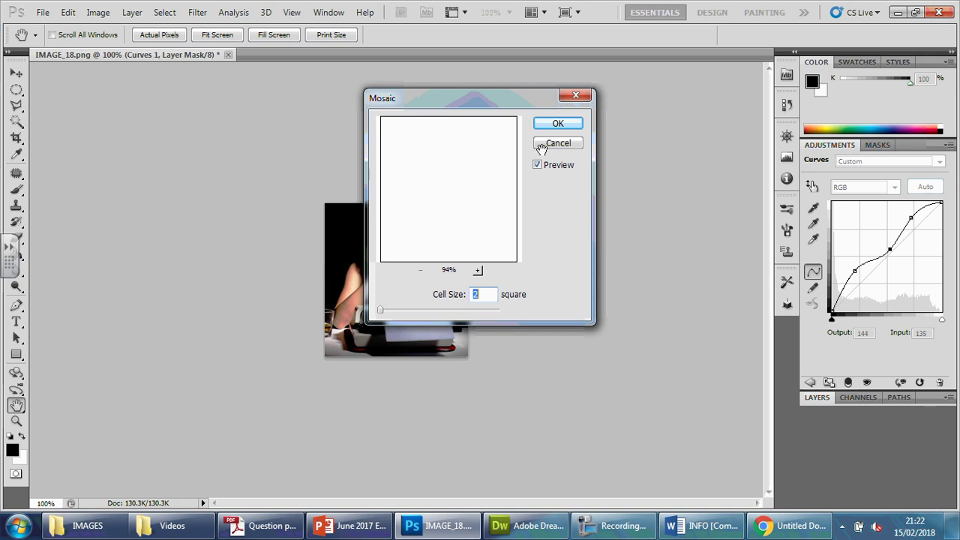
click(558, 123)
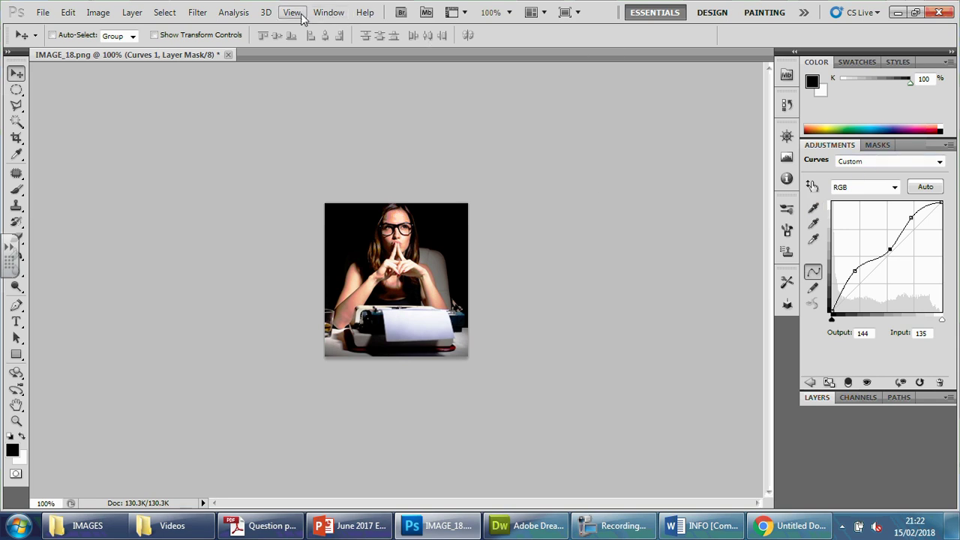
Display the document's layers and make Layer 0 the active layer.
click(328, 13)
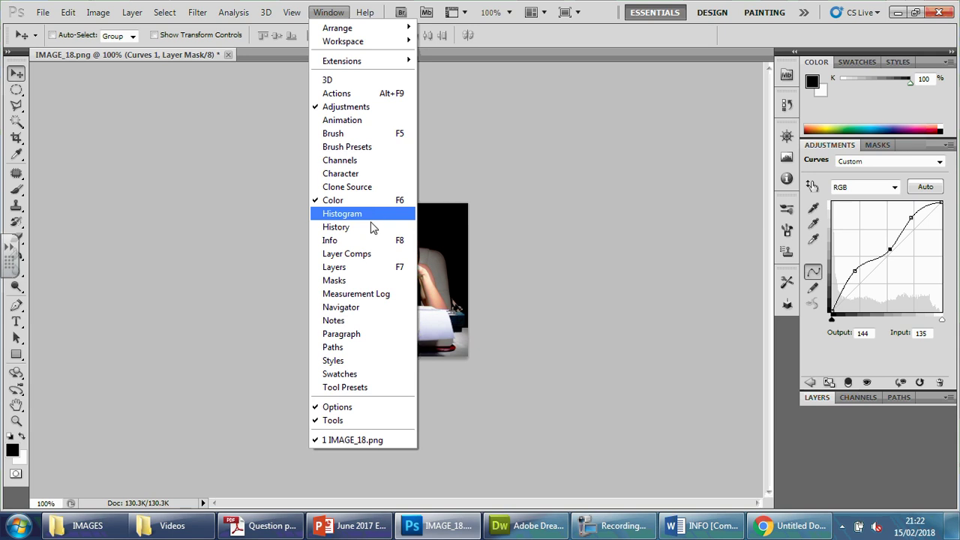
click(376, 268)
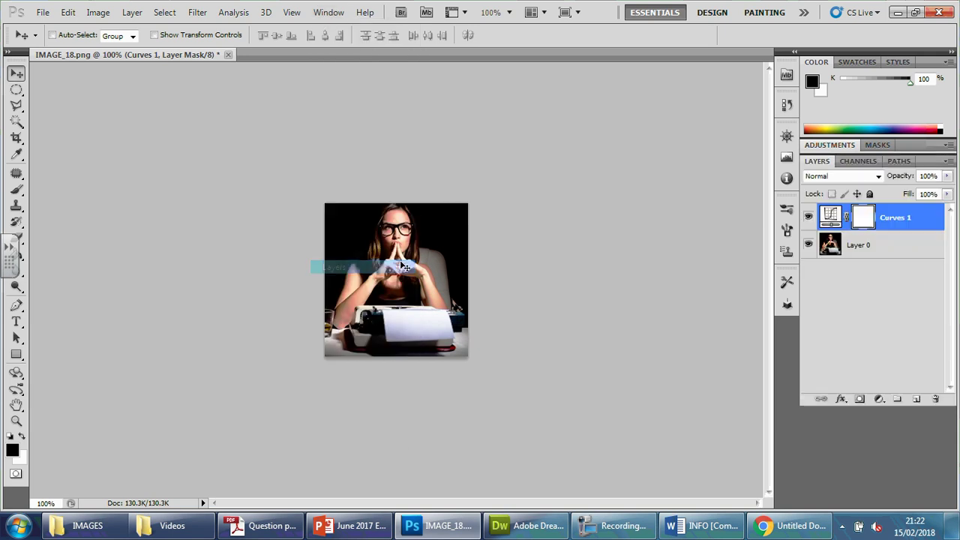
click(894, 247)
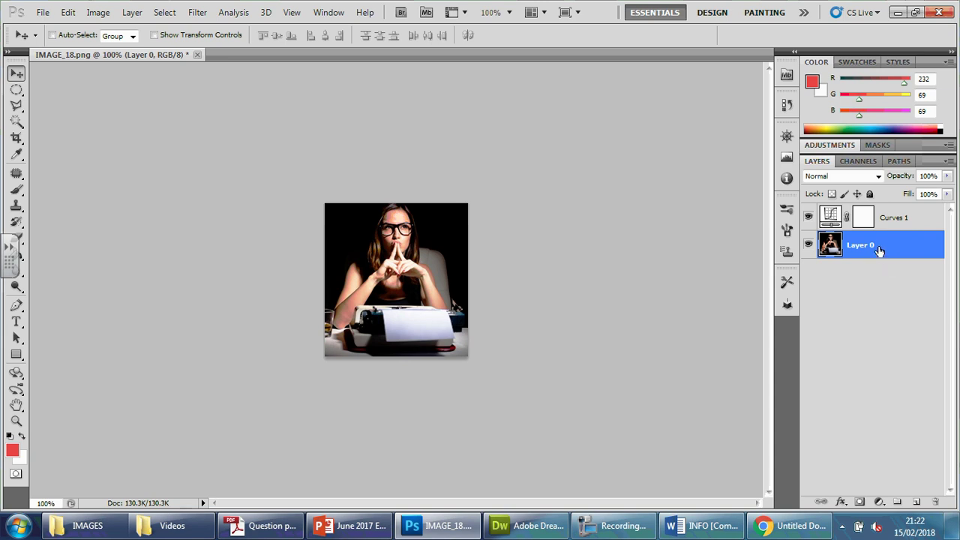
click(330, 12)
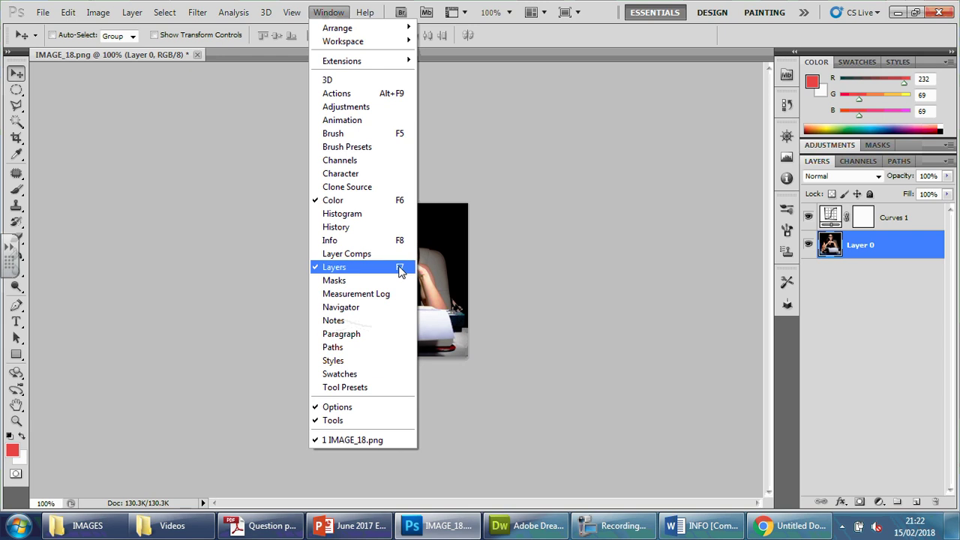
Apply the Mosaic filter to Layer 0 with a cell size of 4 square.
click(879, 245)
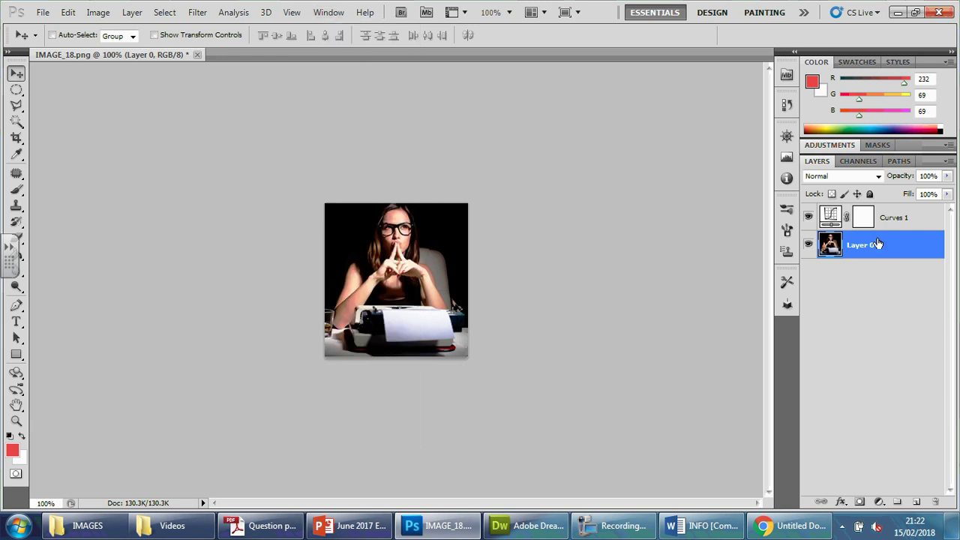
click(200, 14)
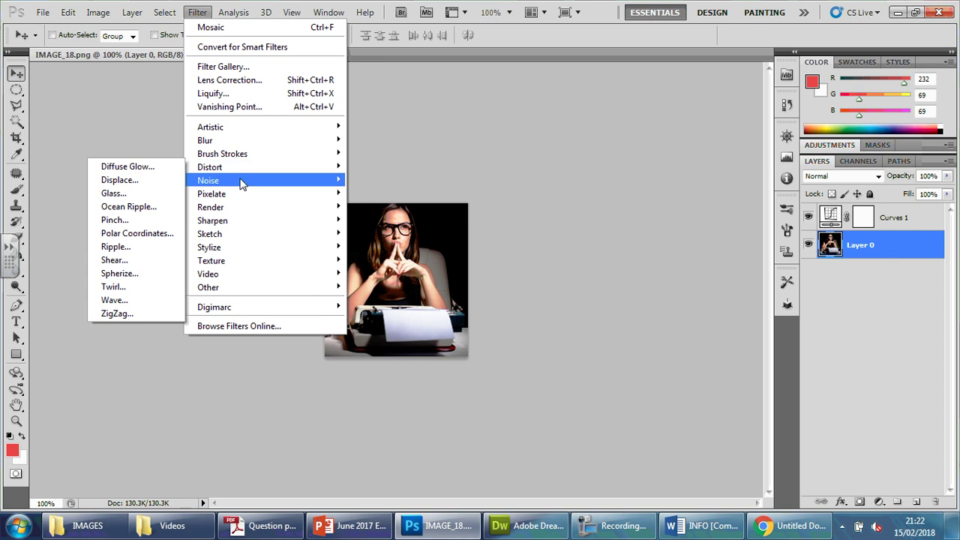
mouse_move(242, 186)
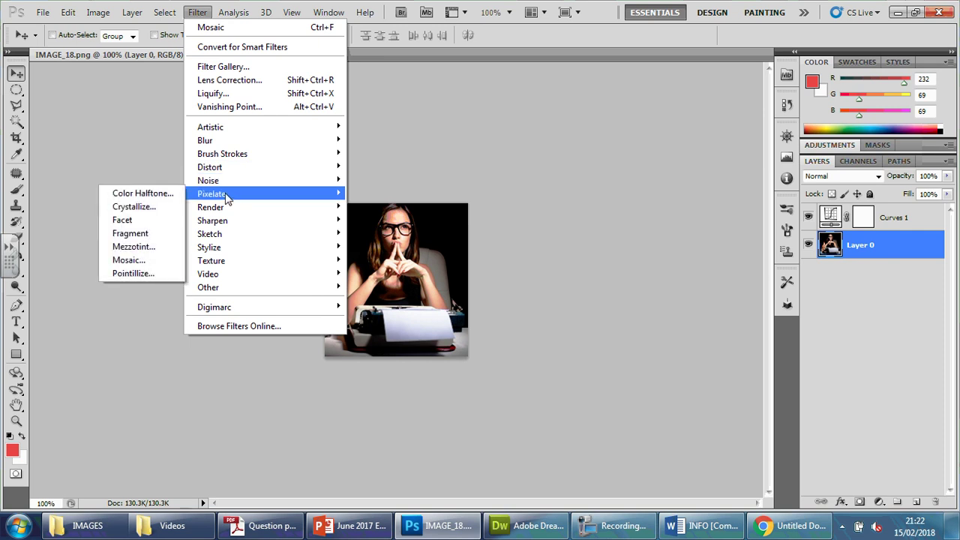
click(116, 262)
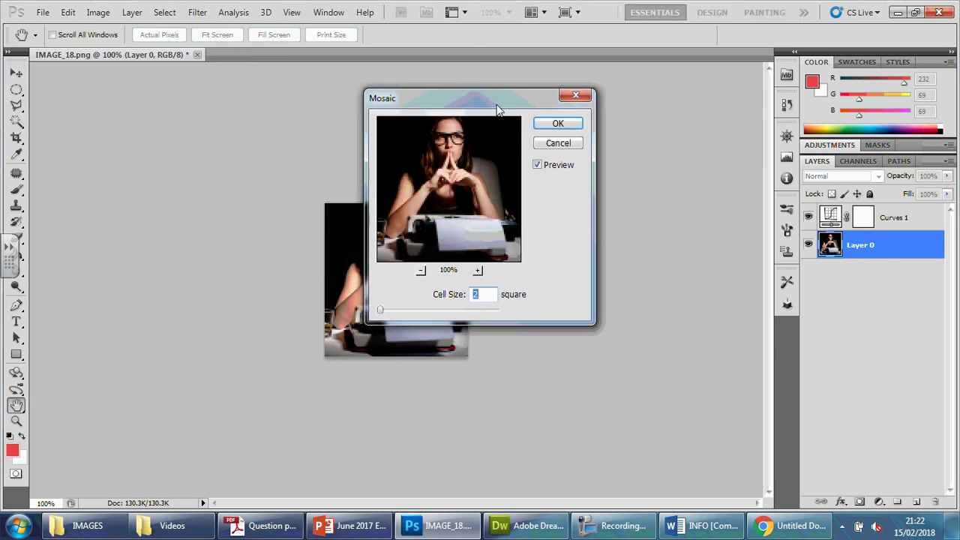
drag(497, 99, 642, 123)
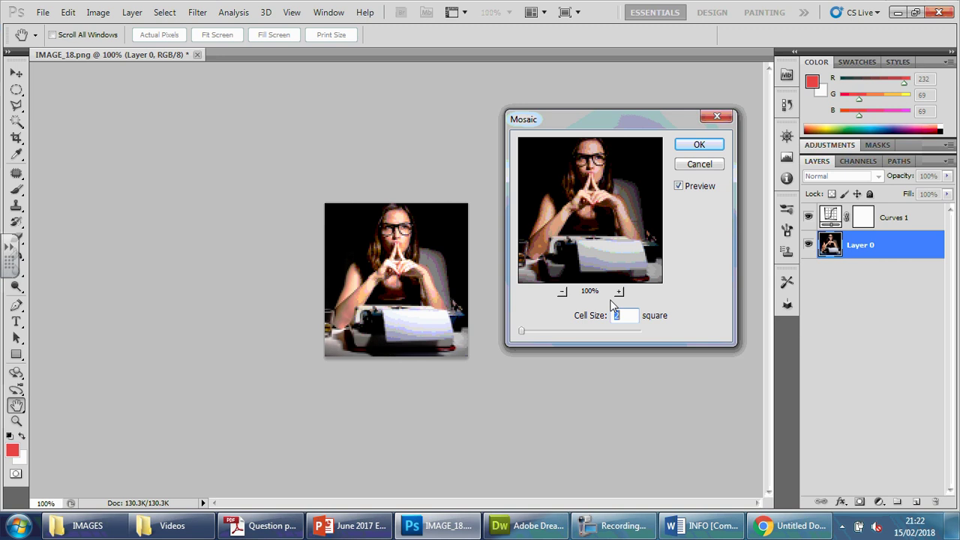
click(543, 332)
drag(540, 330, 522, 330)
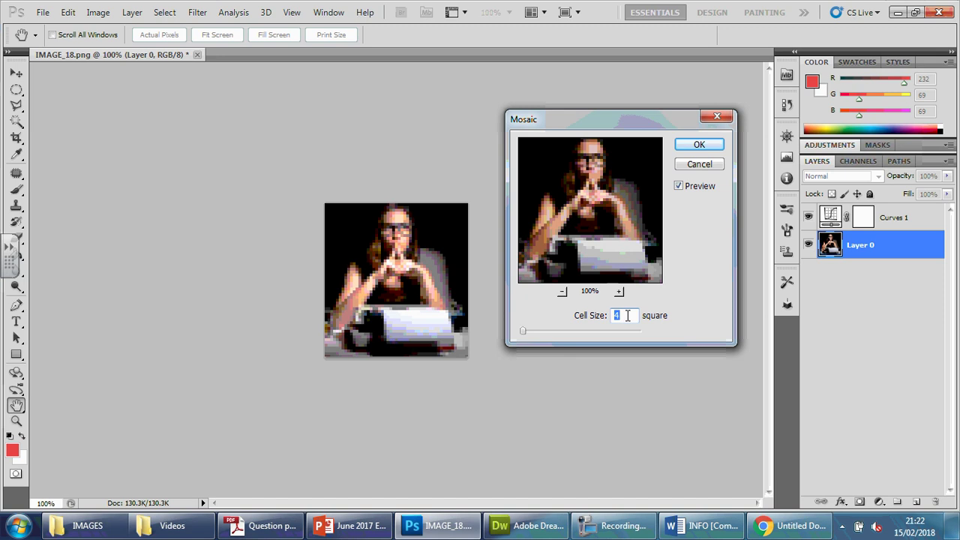
click(701, 145)
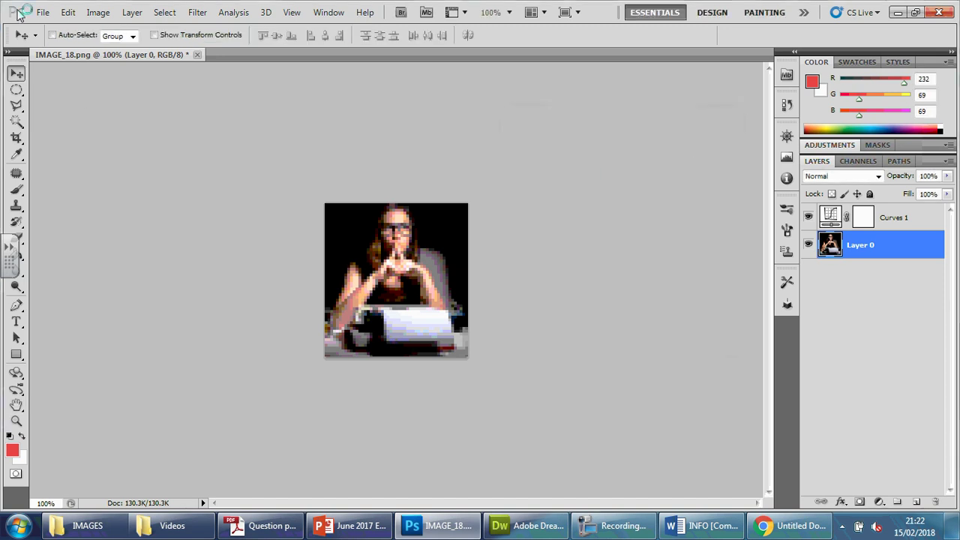
Save the pixelated image for web as a PNG-8 file named CompetitionThumbnail2 in the IMAGES folder.
click(42, 12)
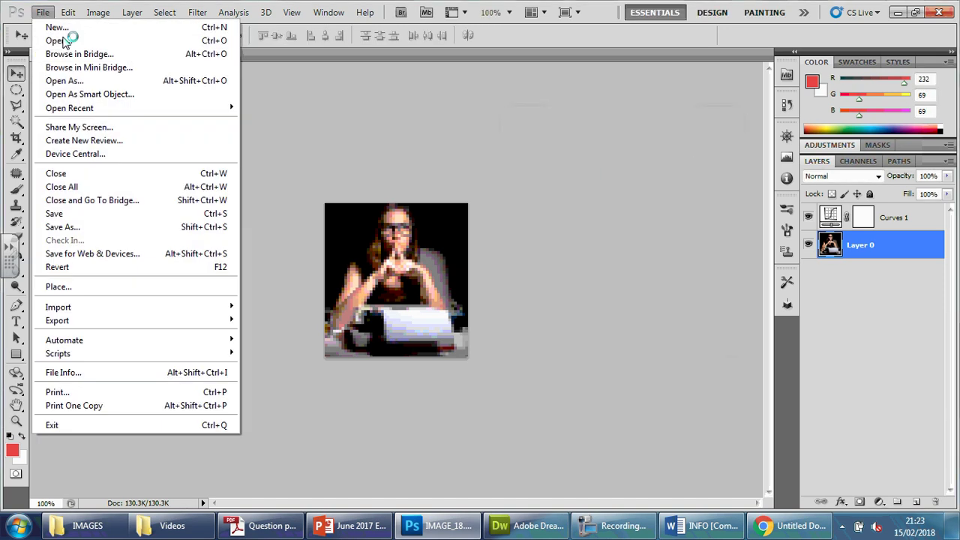
click(103, 255)
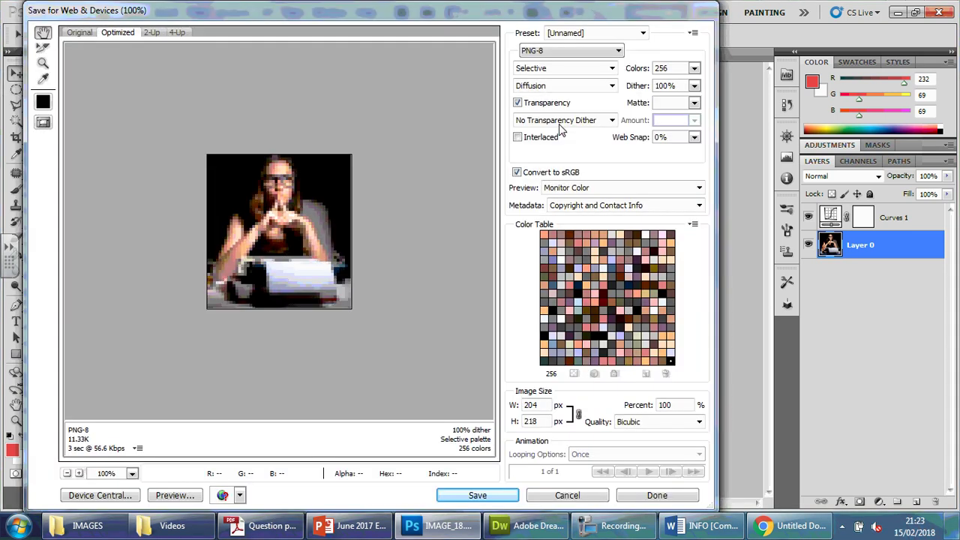
click(463, 498)
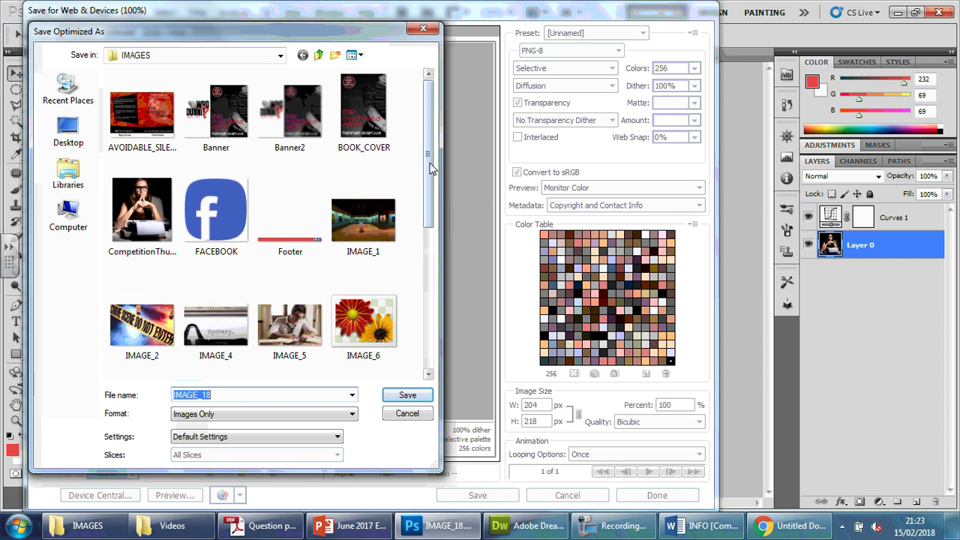
click(142, 213)
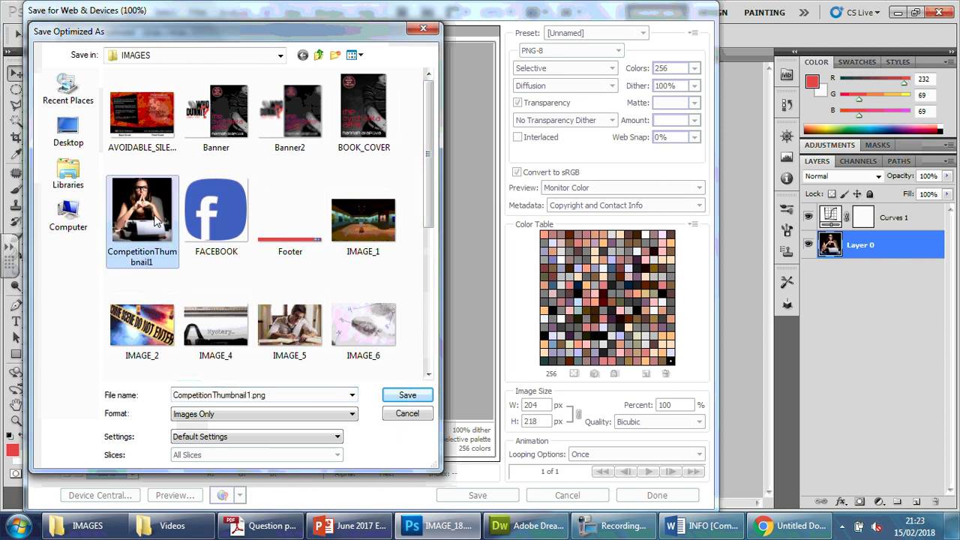
click(257, 395)
click(271, 395)
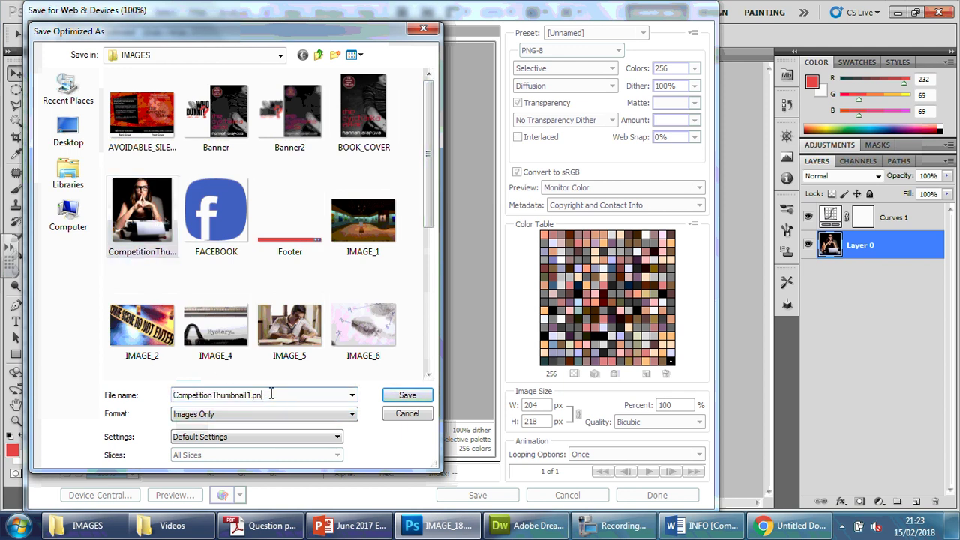
key(BackSpace)
key(BackSpace)
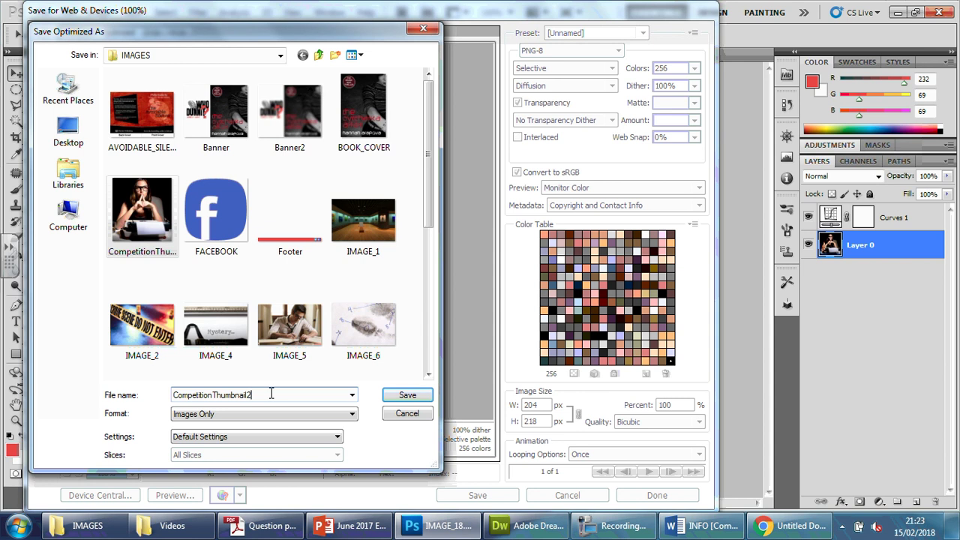
text(2)
click(407, 395)
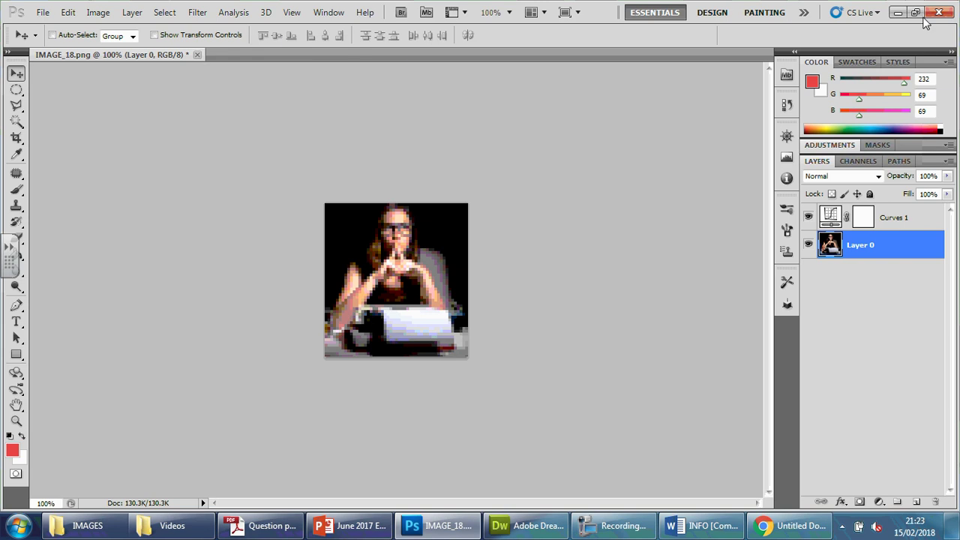
Switch to Dreamweaver and bring up Home Page.html at its main body text.
click(897, 12)
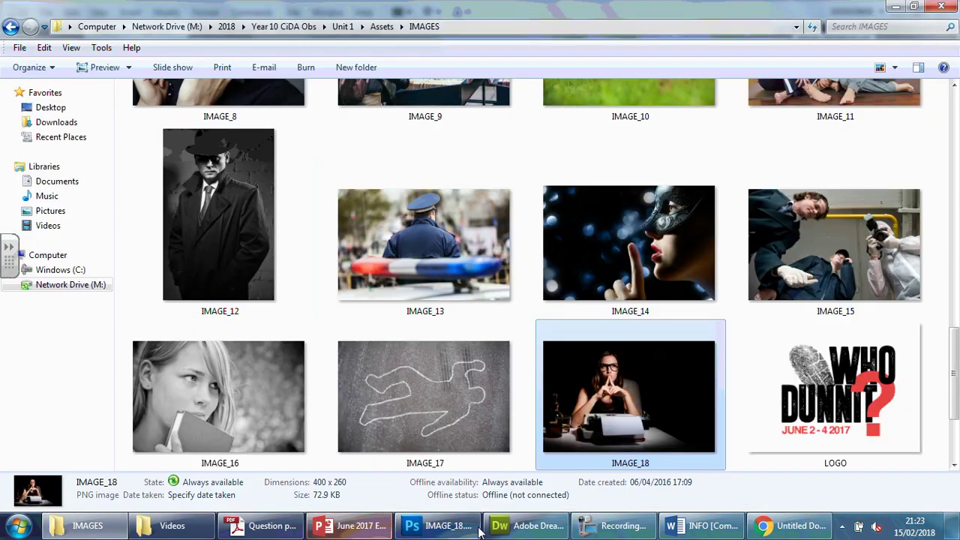
key(alt+Tab)
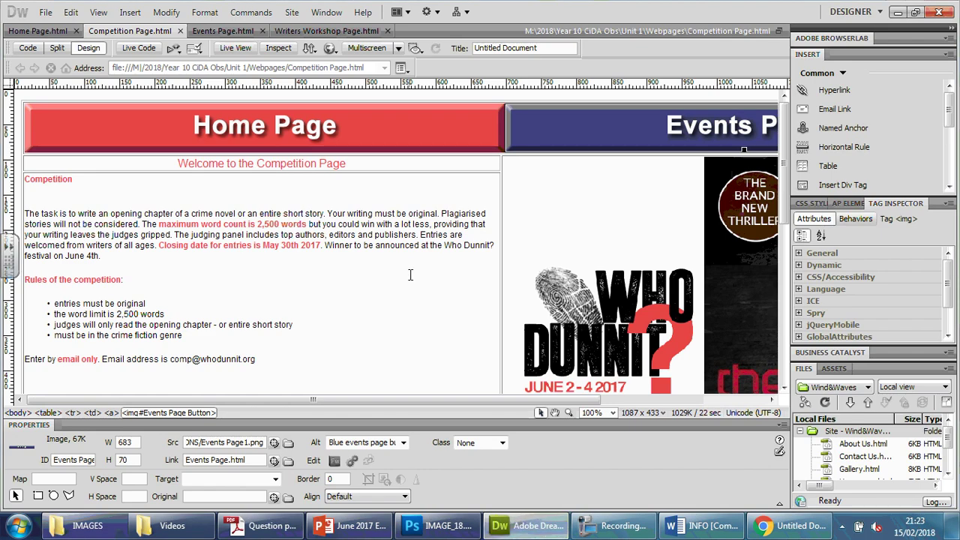
scroll(410, 275, down, 5)
scroll(411, 273, up, 5)
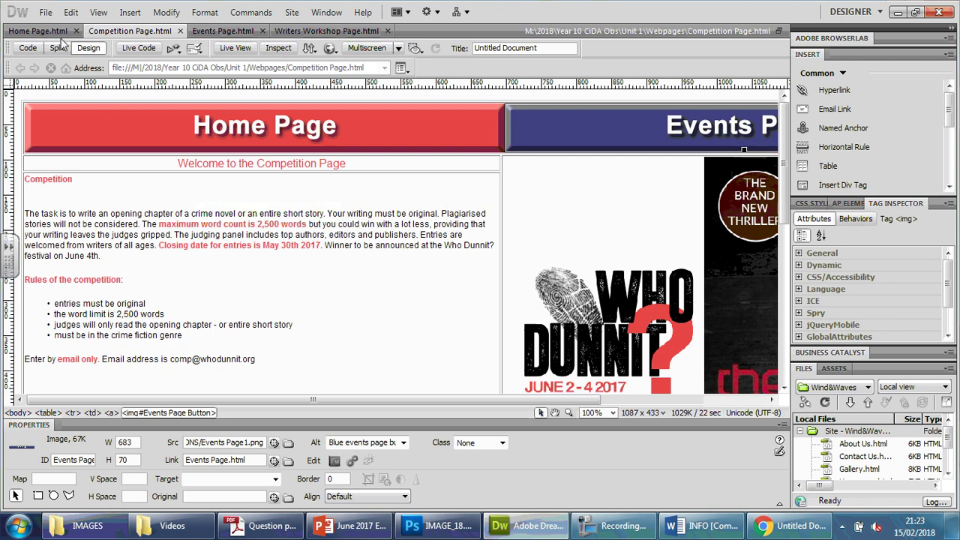
click(37, 30)
click(399, 257)
scroll(400, 237, down, 3)
scroll(400, 237, down, 2)
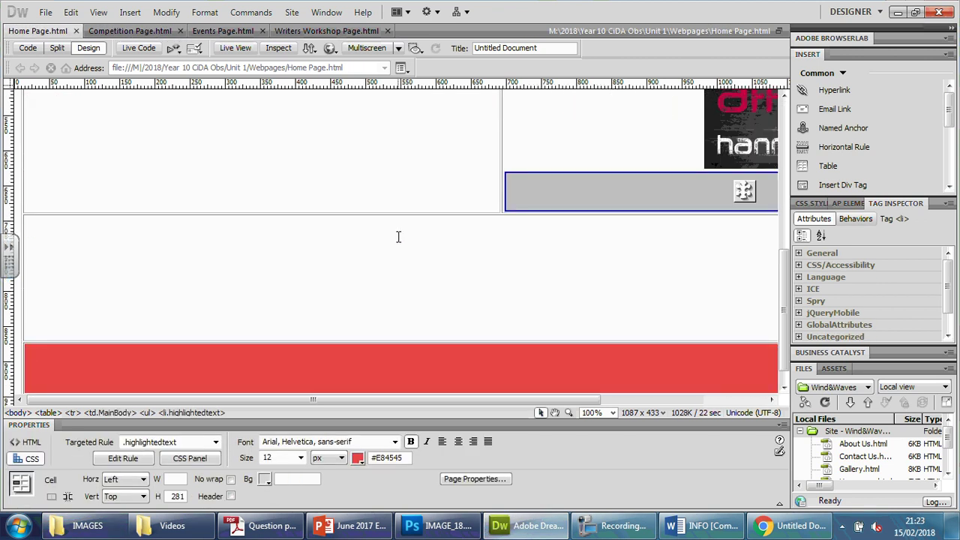
scroll(396, 235, up, 5)
scroll(383, 244, down, 2)
scroll(349, 244, up, 1)
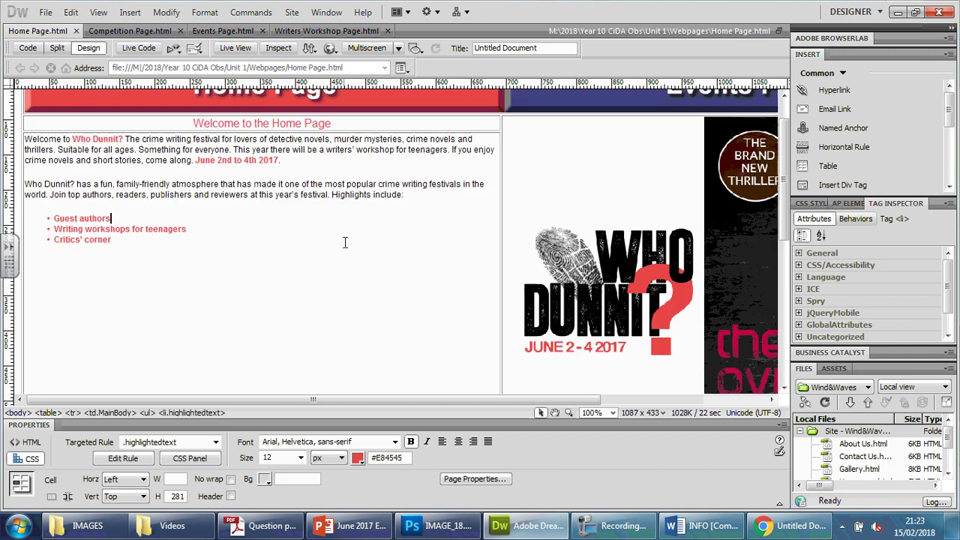
Set the page magnification to 50% and split the cell holding the welcome text and highlights list into 2 rows.
click(613, 413)
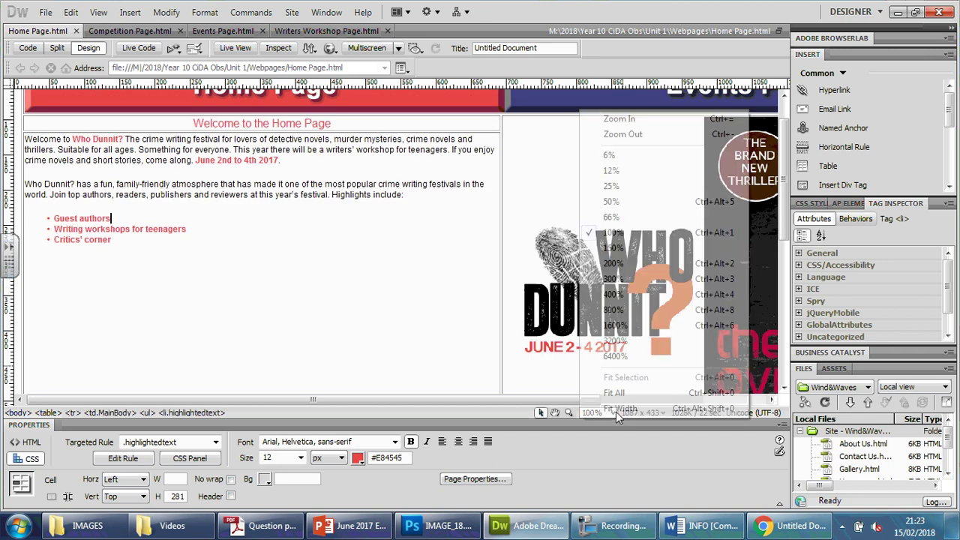
click(611, 202)
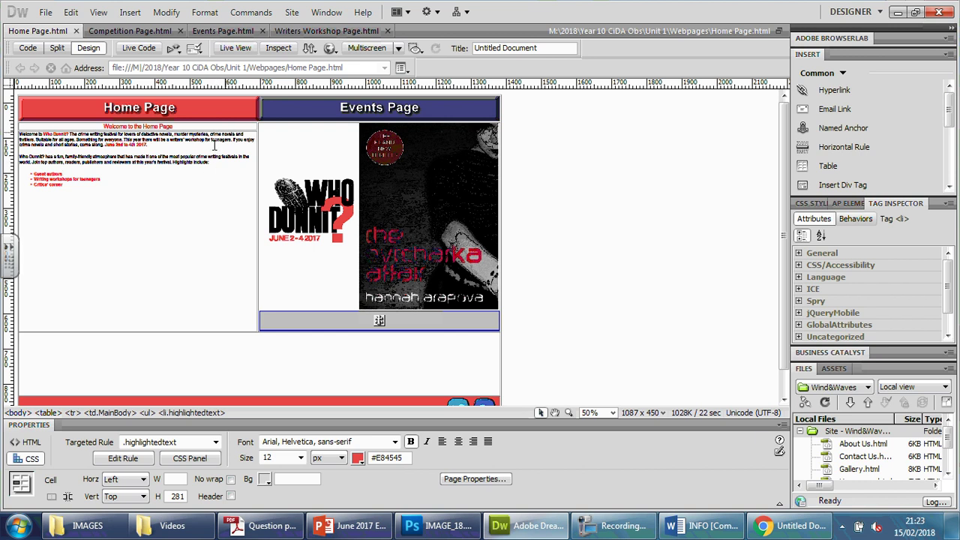
right_click(157, 183)
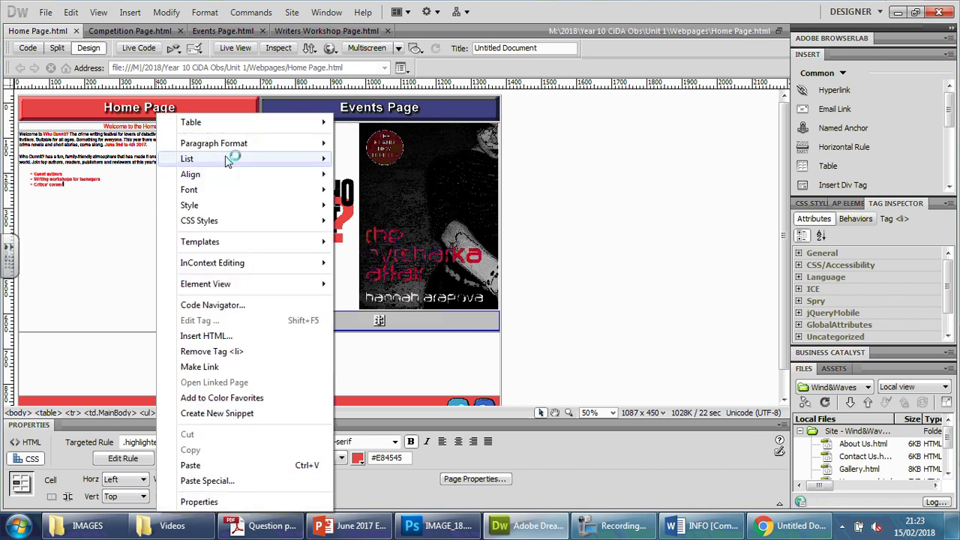
mouse_move(233, 128)
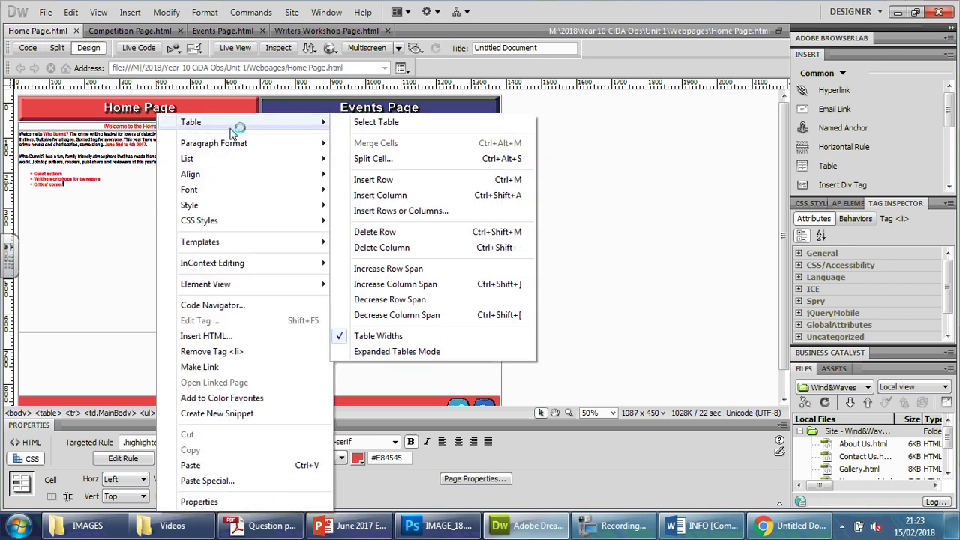
click(378, 160)
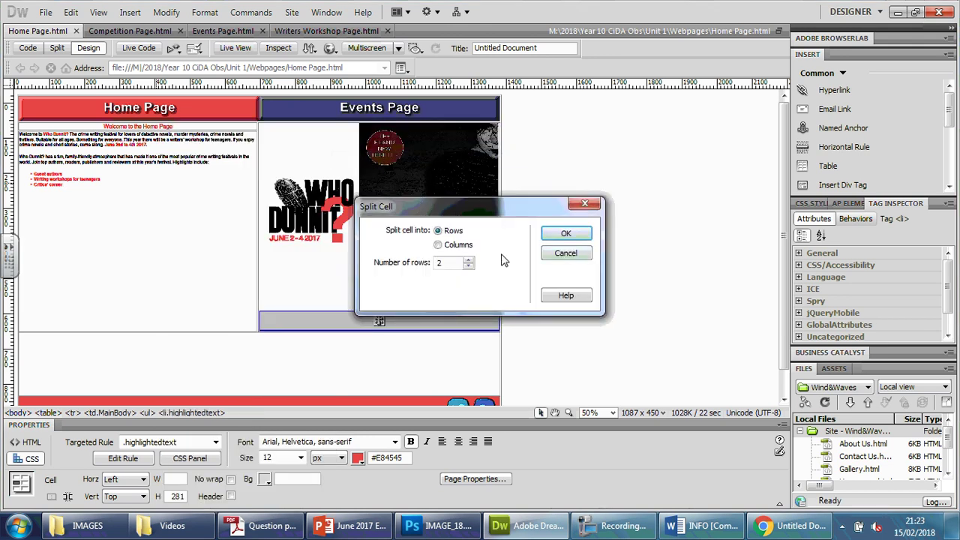
click(565, 234)
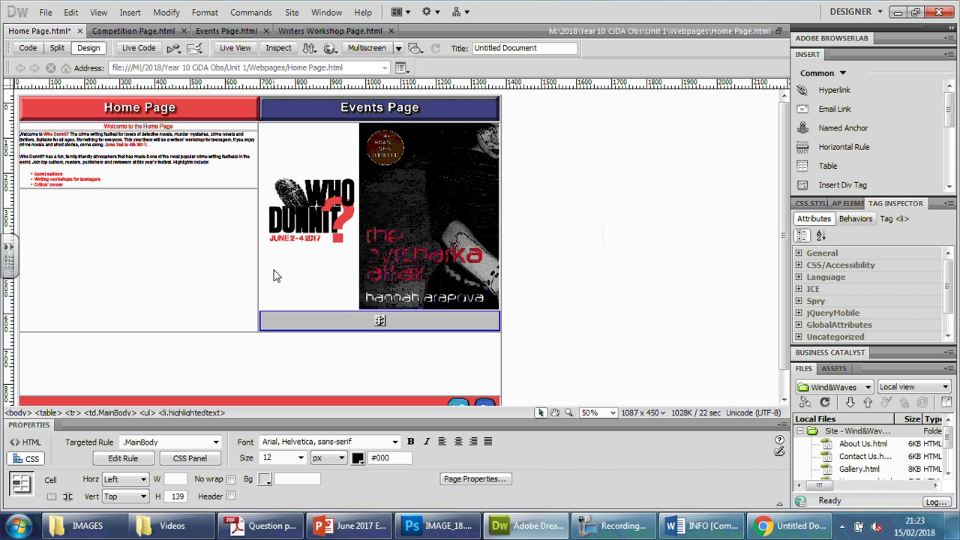
Start inserting a rollover image in the empty cell below the highlights list.
click(135, 208)
click(129, 12)
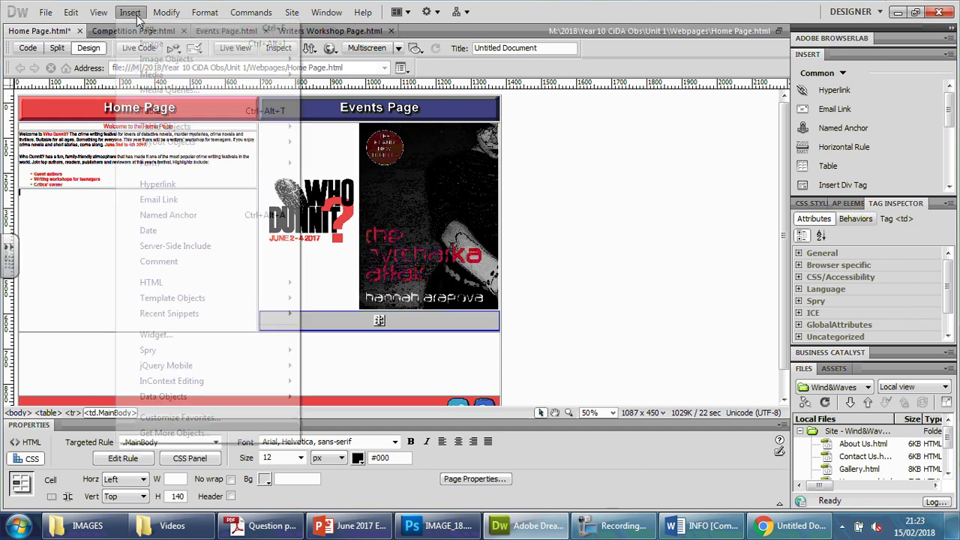
mouse_move(193, 68)
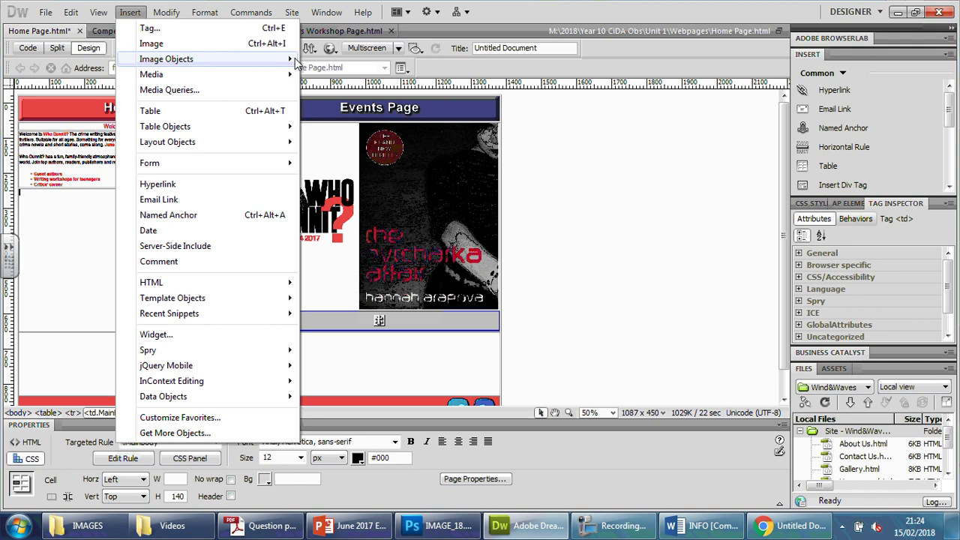
click(338, 74)
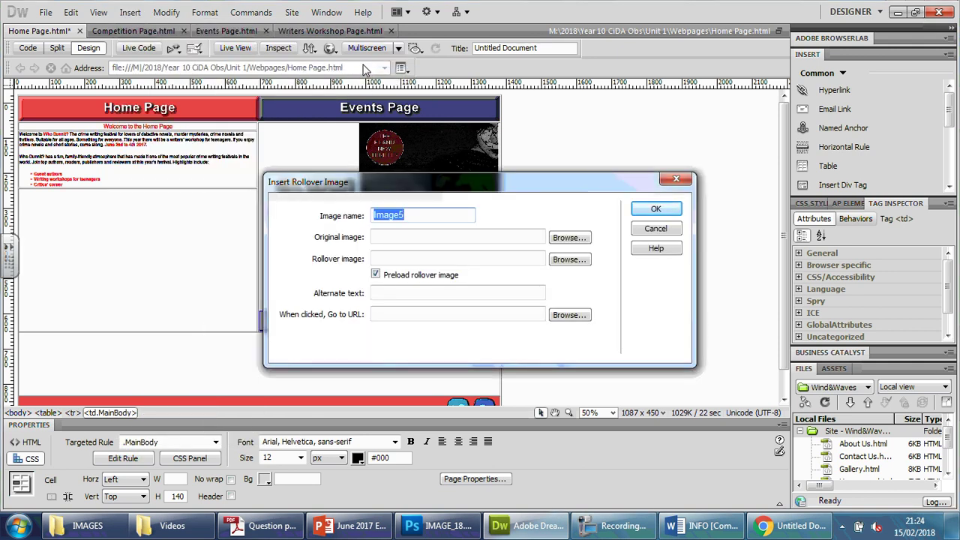
Browse for the original image in the IMAGES folder on drive M under 2018, Year 10 CiDA Obs, Unit 1, Assets.
click(567, 237)
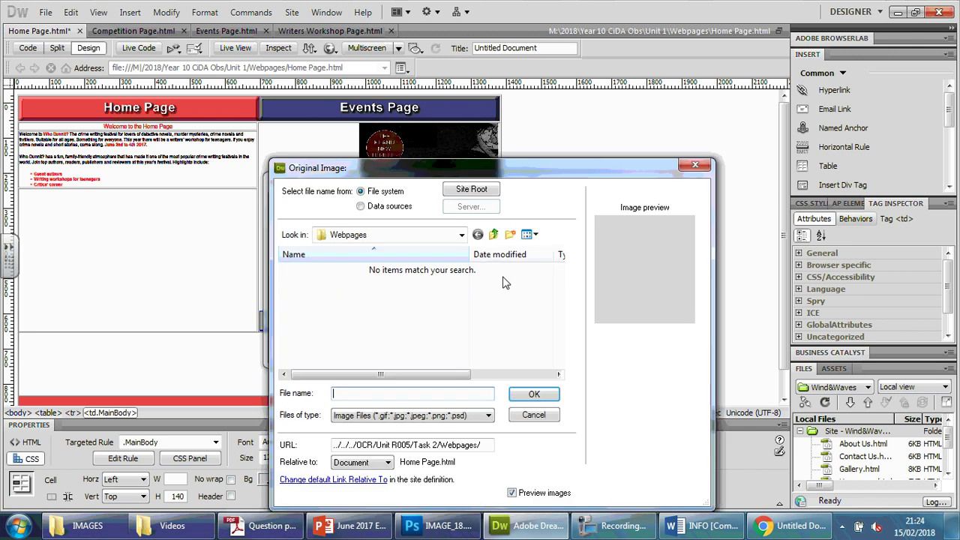
click(492, 234)
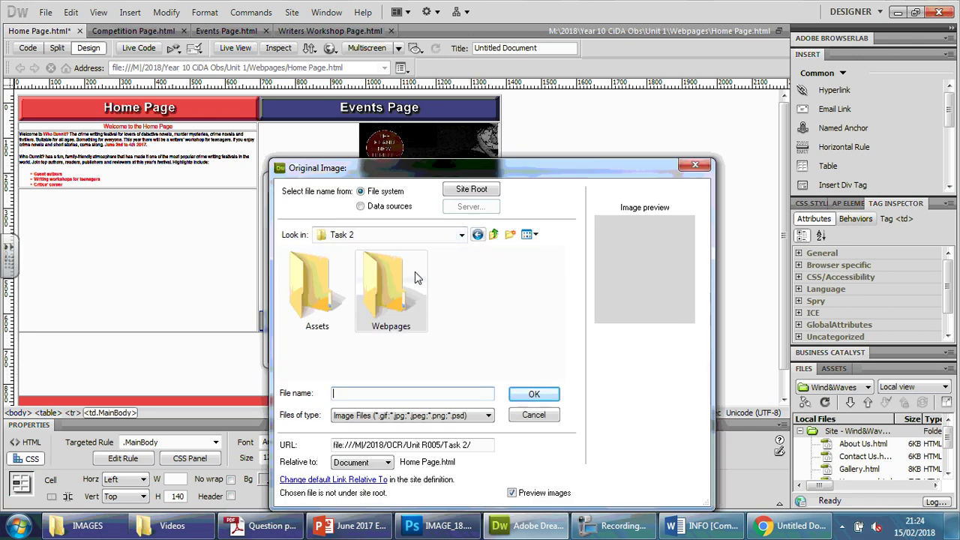
double_click(332, 289)
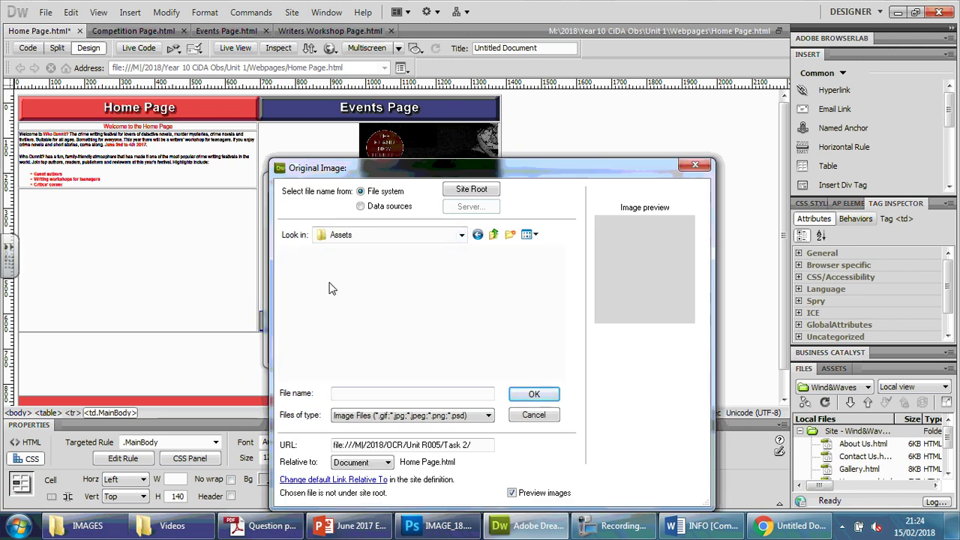
click(493, 235)
click(493, 235)
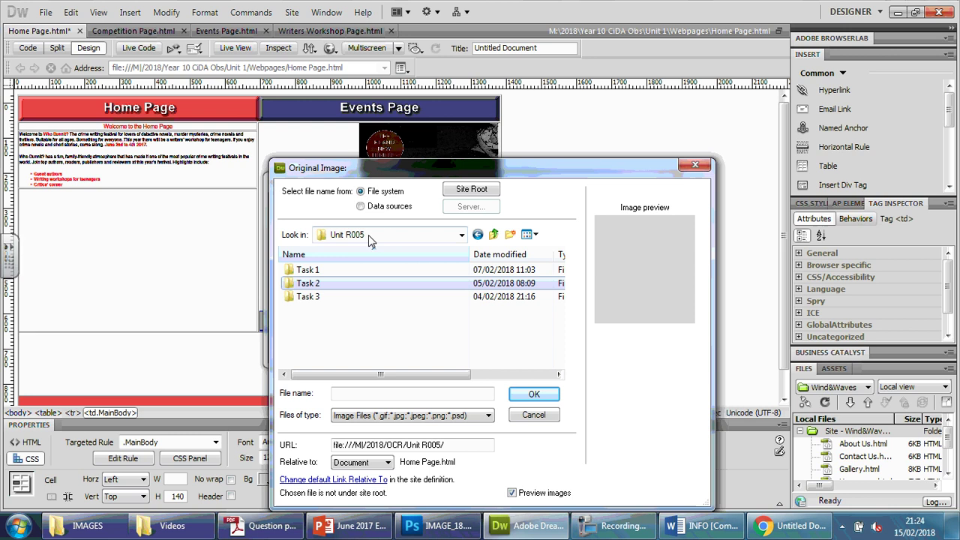
click(461, 235)
click(412, 317)
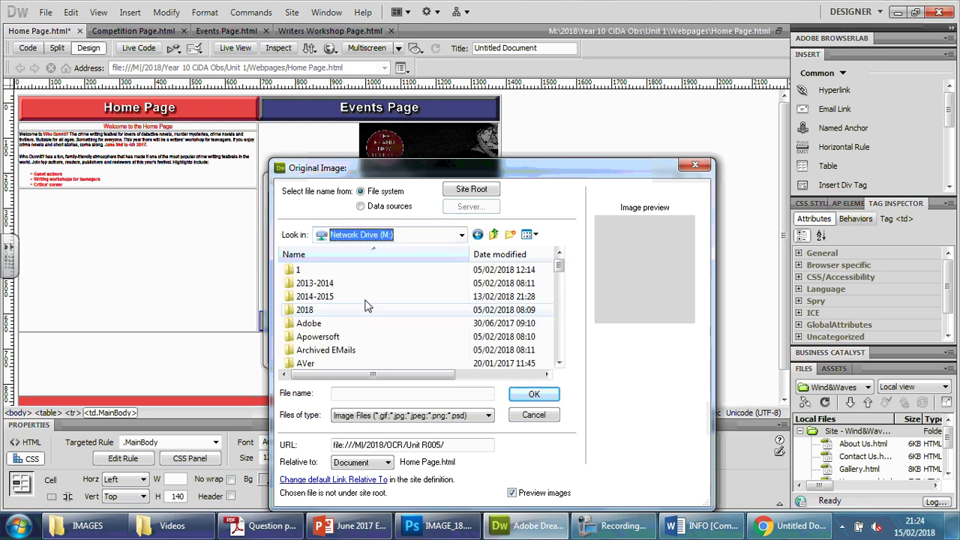
double_click(321, 308)
double_click(323, 297)
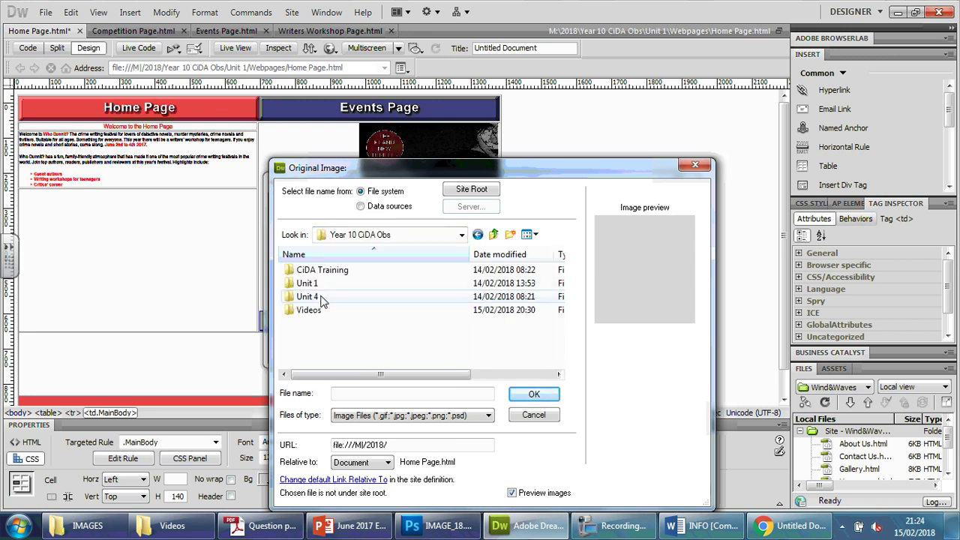
double_click(326, 283)
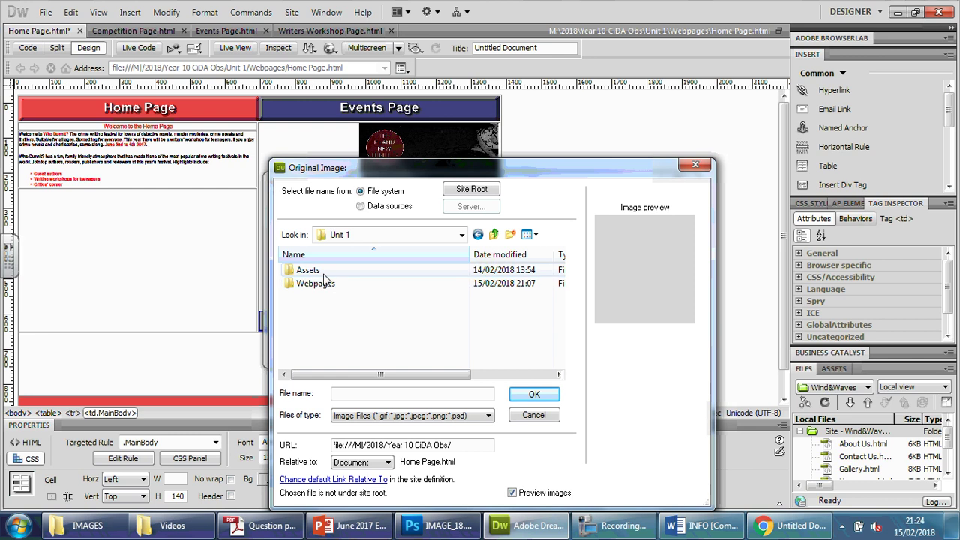
double_click(334, 270)
double_click(329, 296)
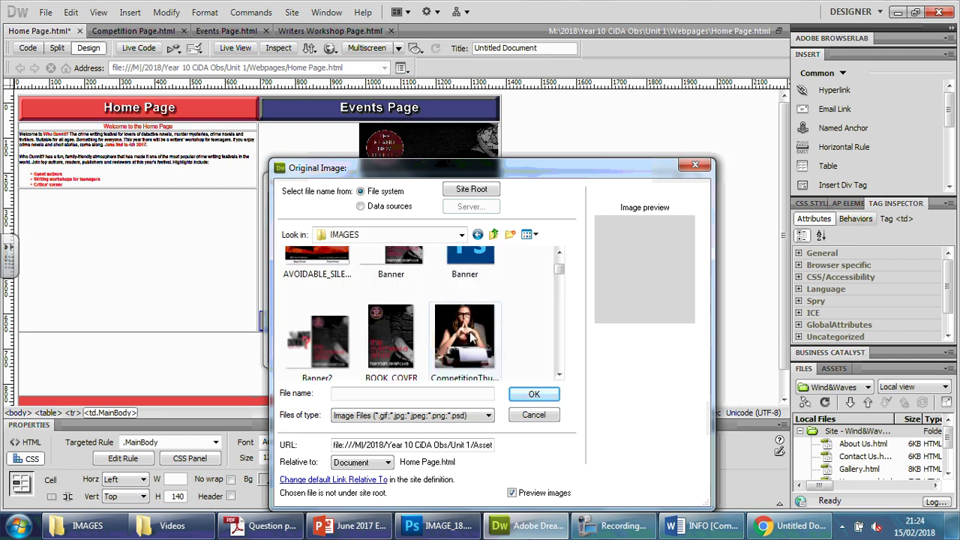
Use CompetitionThumbnail1 as the original image and decline copying it into the site root folder.
click(469, 360)
click(528, 395)
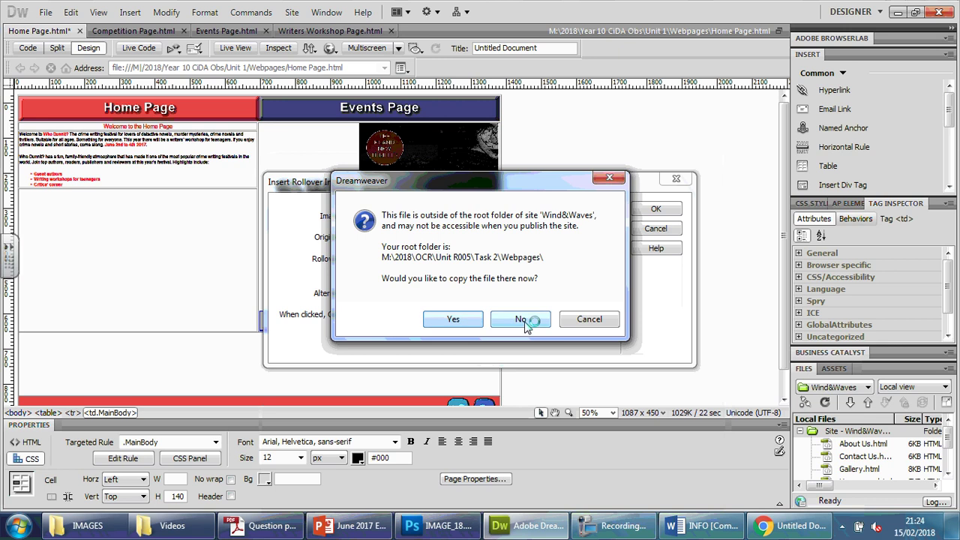
click(522, 319)
Use CompetitionThumbnail2 from the IMAGES folder as the rollover image, keeping the file in its original location.
click(571, 259)
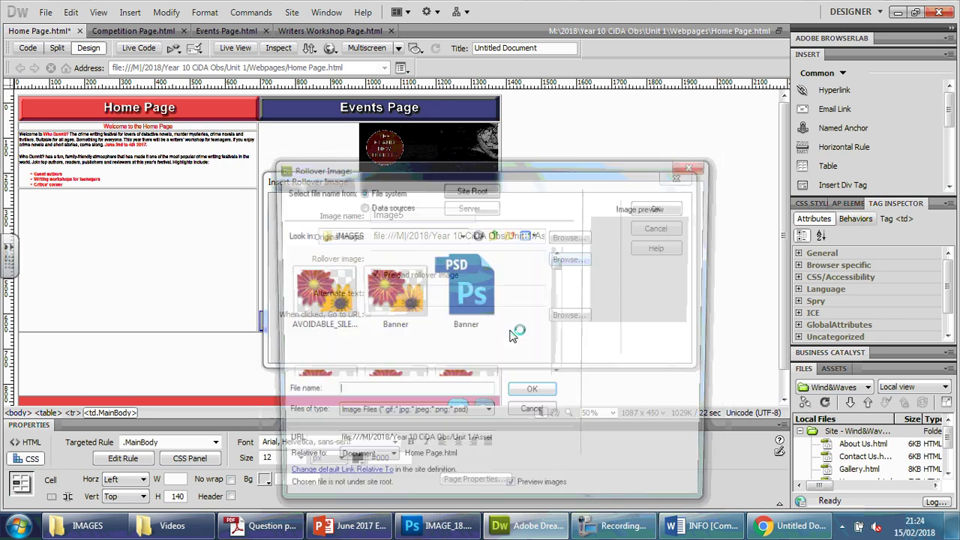
scroll(561, 369, down, 2)
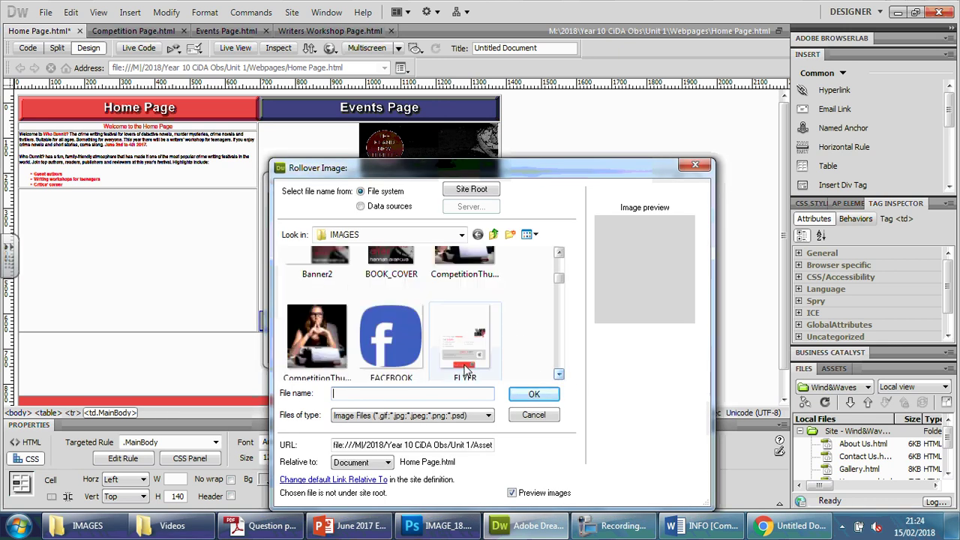
click(334, 339)
click(534, 394)
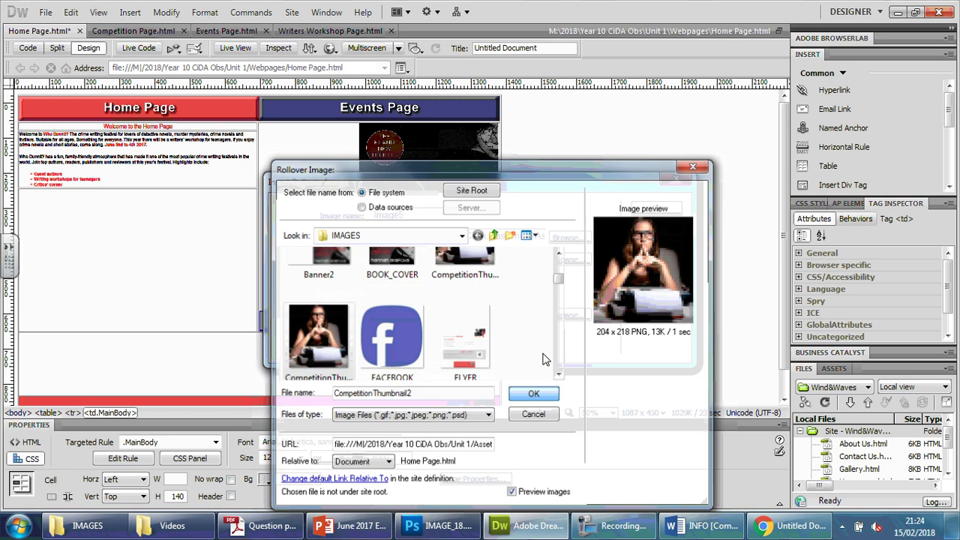
key(Return)
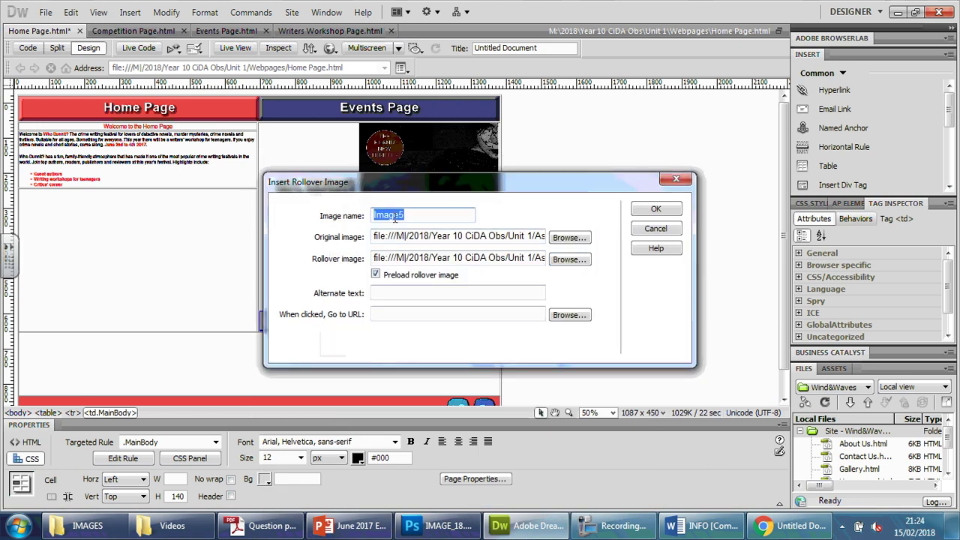
Name the rollover image CompetionThumbnail, give it the alternate text "Image of young woman thinking at a table" and insert it.
text(CompetionThumbnail)
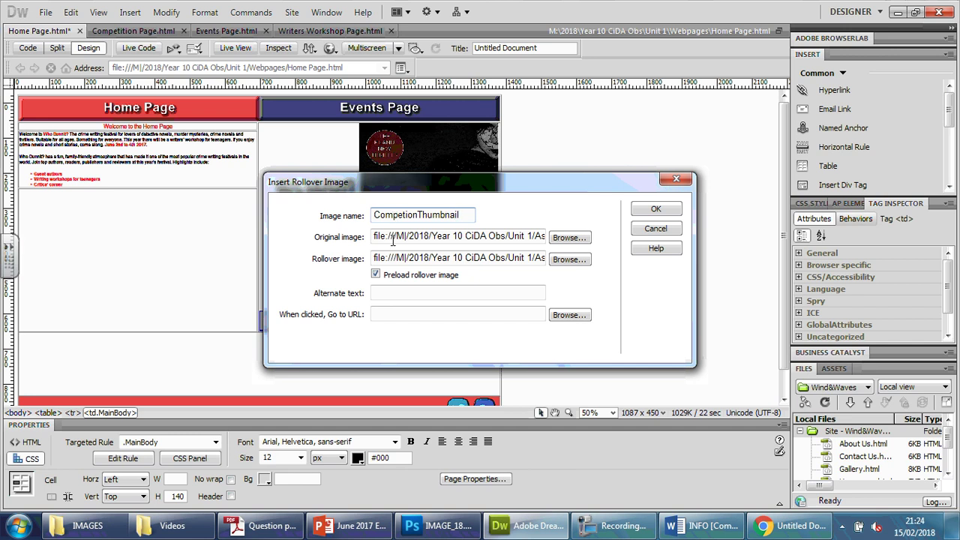
click(383, 294)
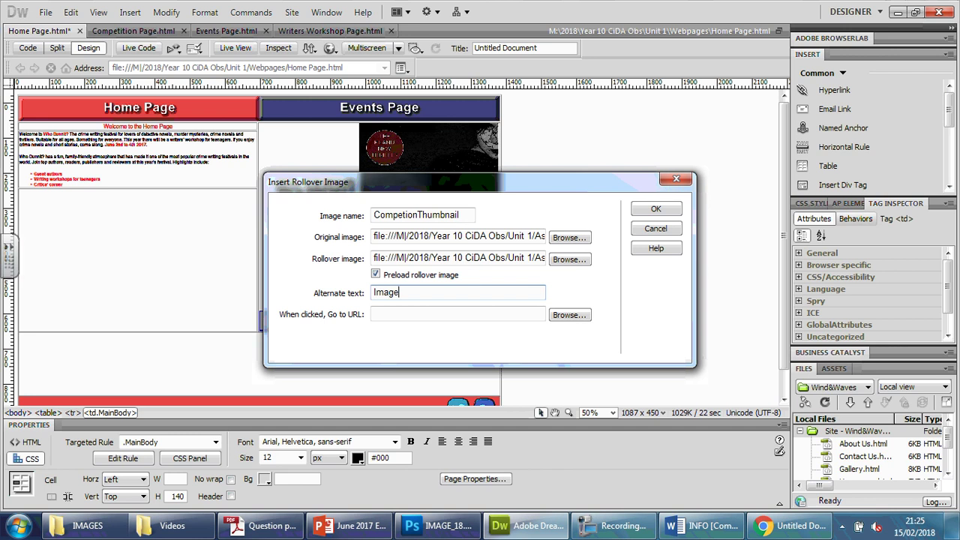
text(oung woman thinking)
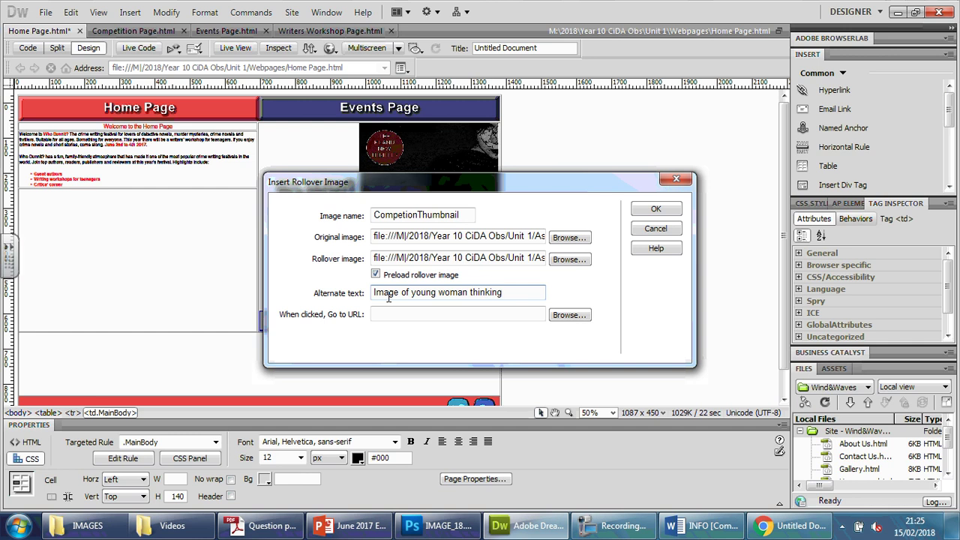
text( at a table)
click(653, 211)
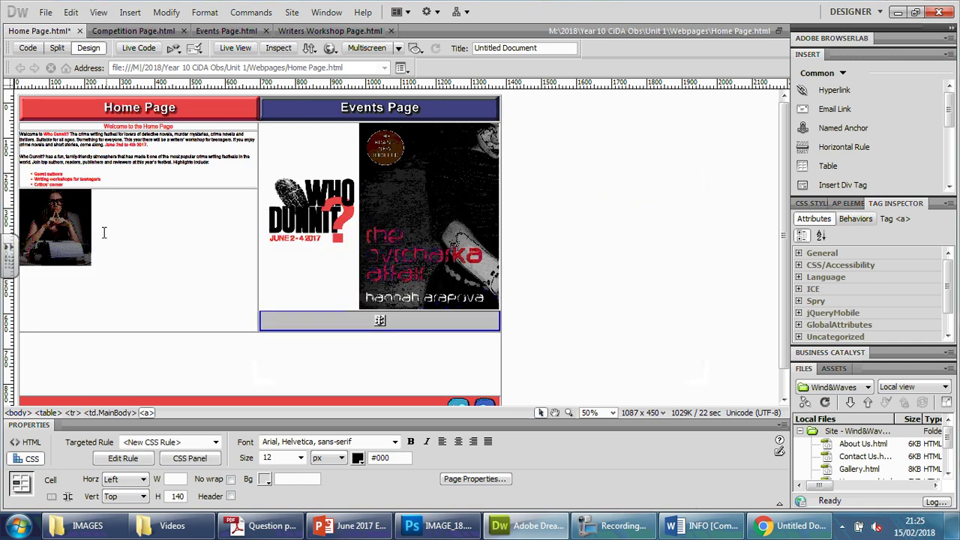
Link the inserted thumbnail on the home page to Competition Page.html in the Webpages folder.
click(81, 232)
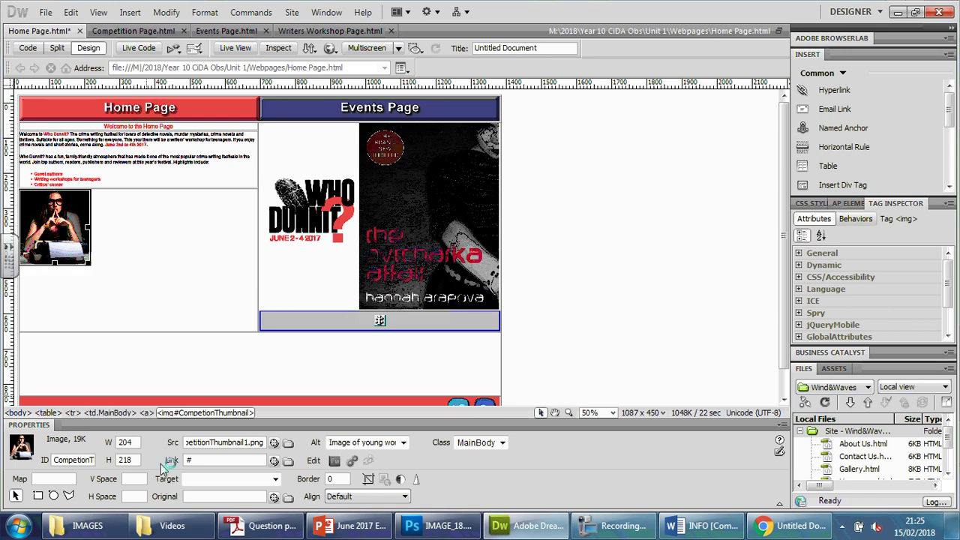
click(126, 443)
key(BackSpace)
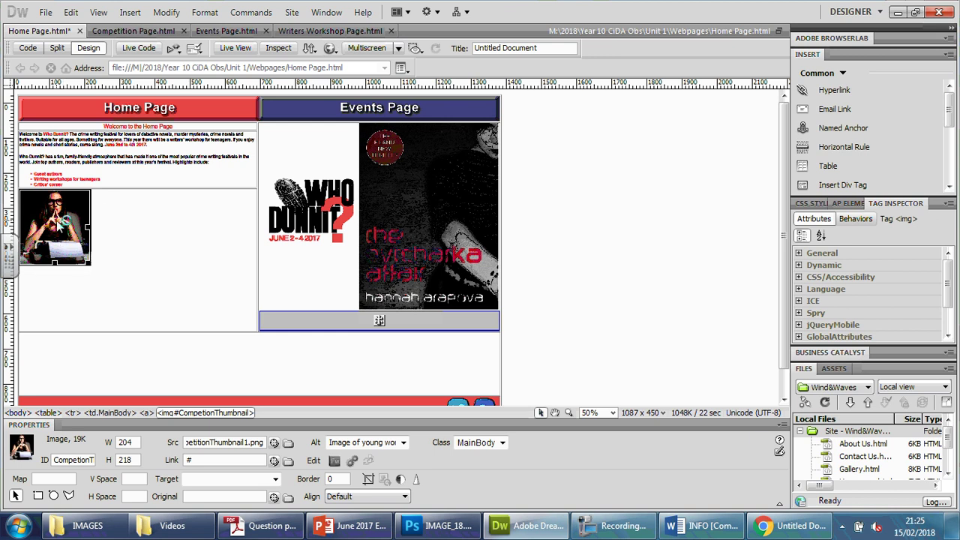
click(289, 461)
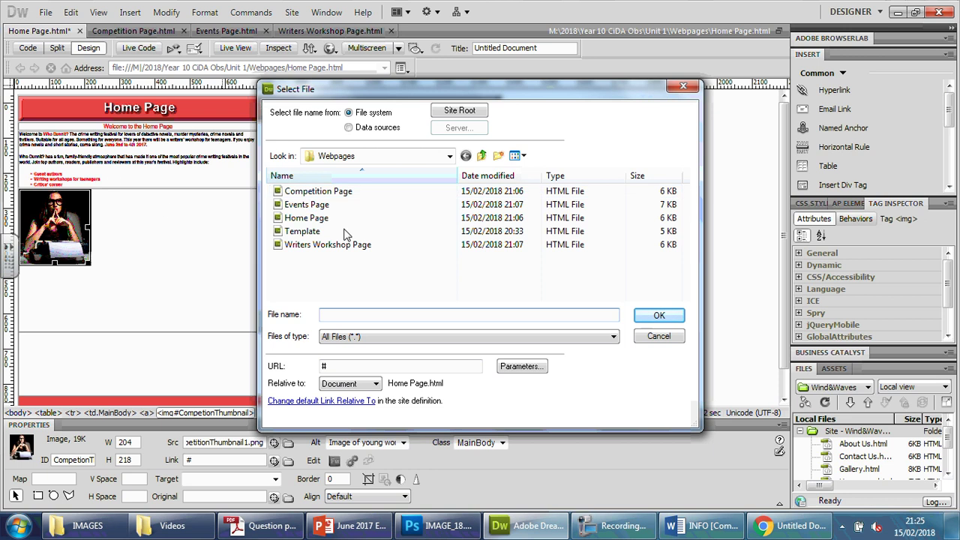
click(318, 191)
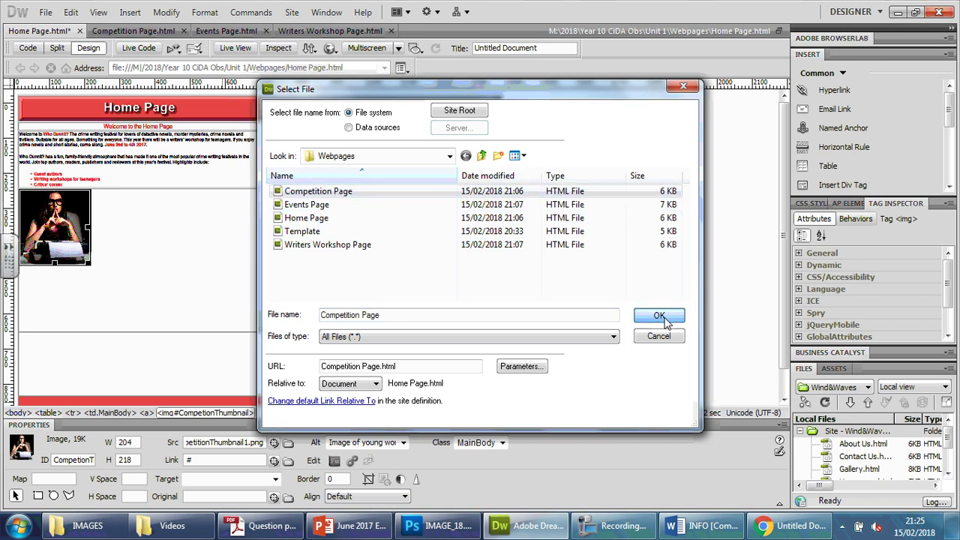
click(659, 316)
Save Home Page.html, switch to Chrome and reload the home page.
click(167, 234)
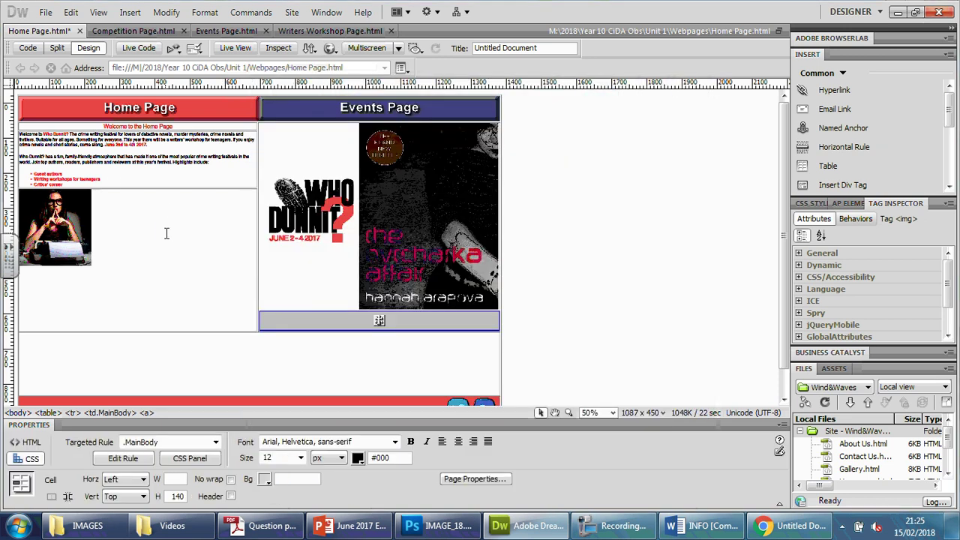
key(ctrl+s)
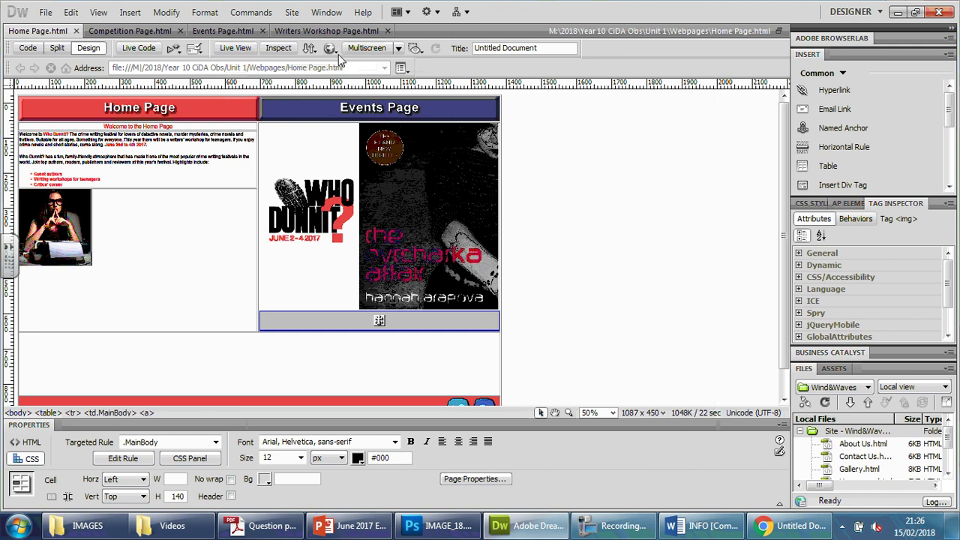
click(798, 531)
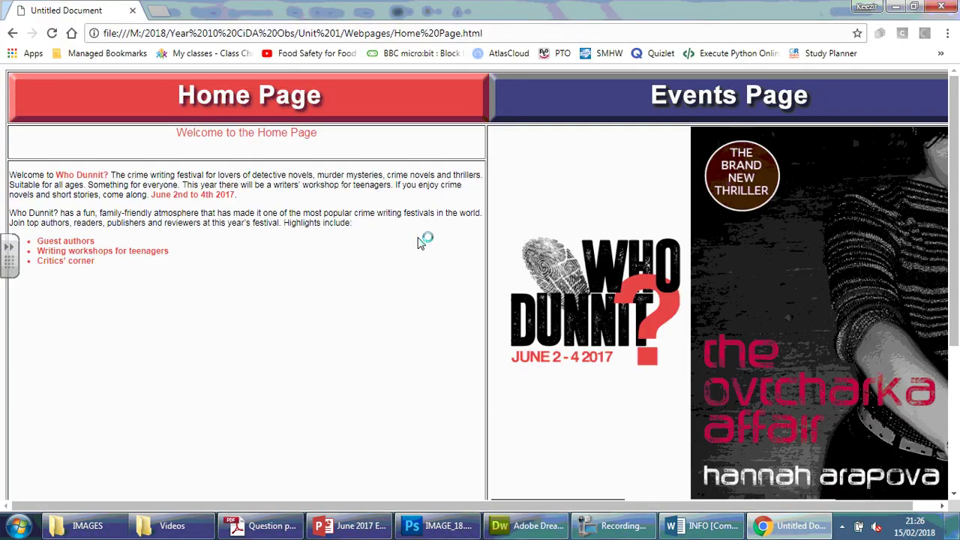
click(52, 33)
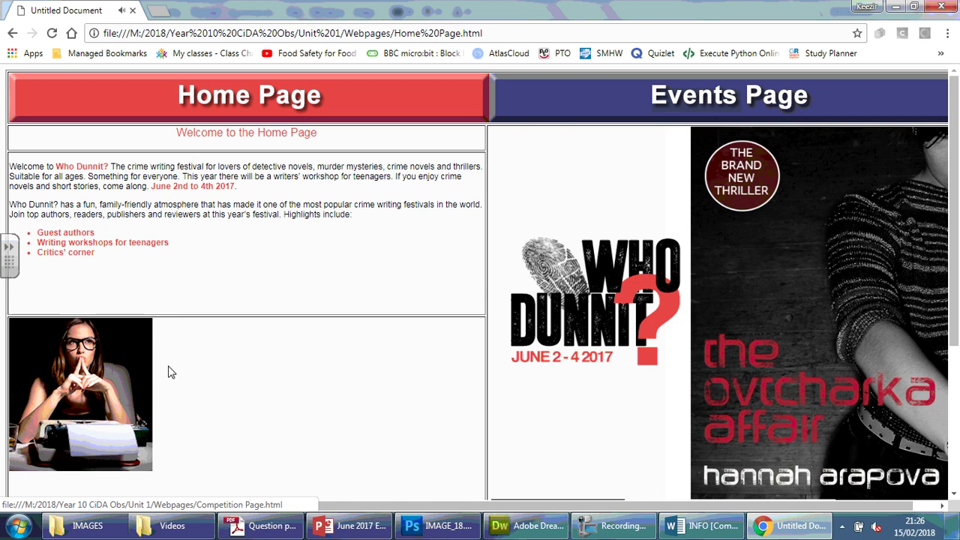
Test the thumbnail's link to the competition page, then return to the home page and look over its layout.
click(110, 380)
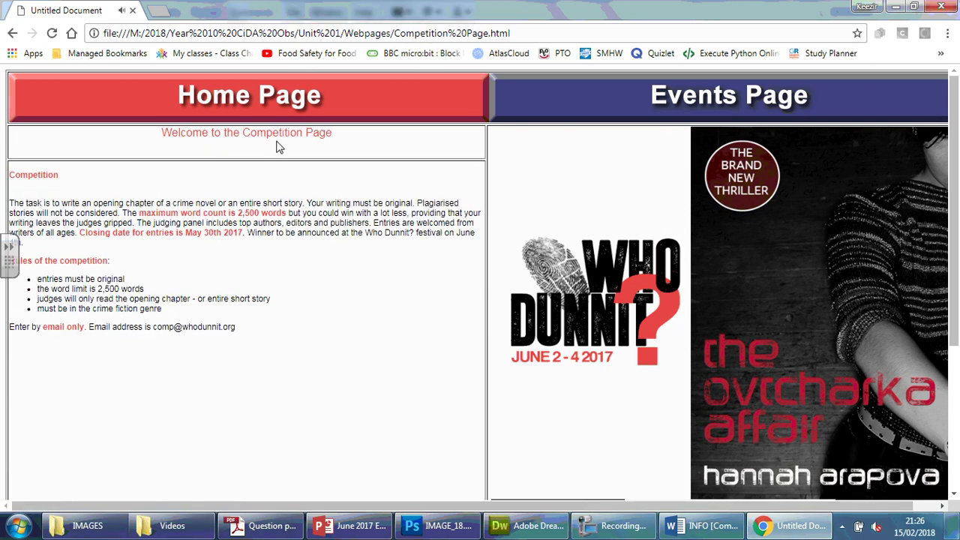
click(257, 98)
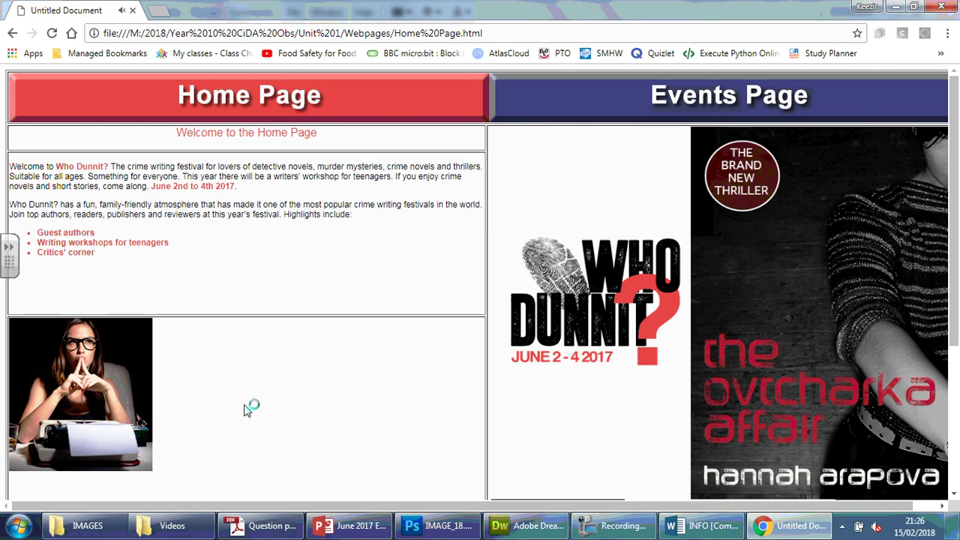
scroll(203, 300, down, 3)
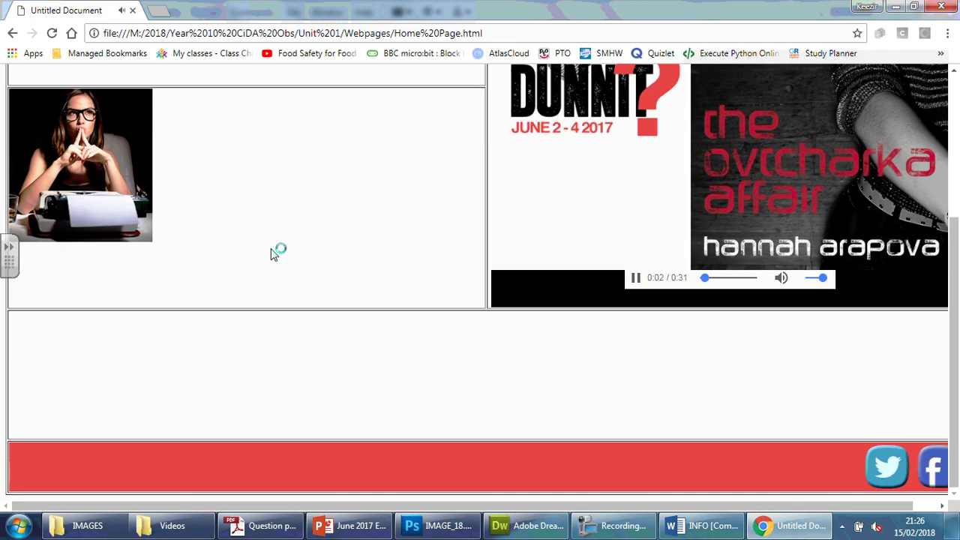
scroll(276, 253, up, 2)
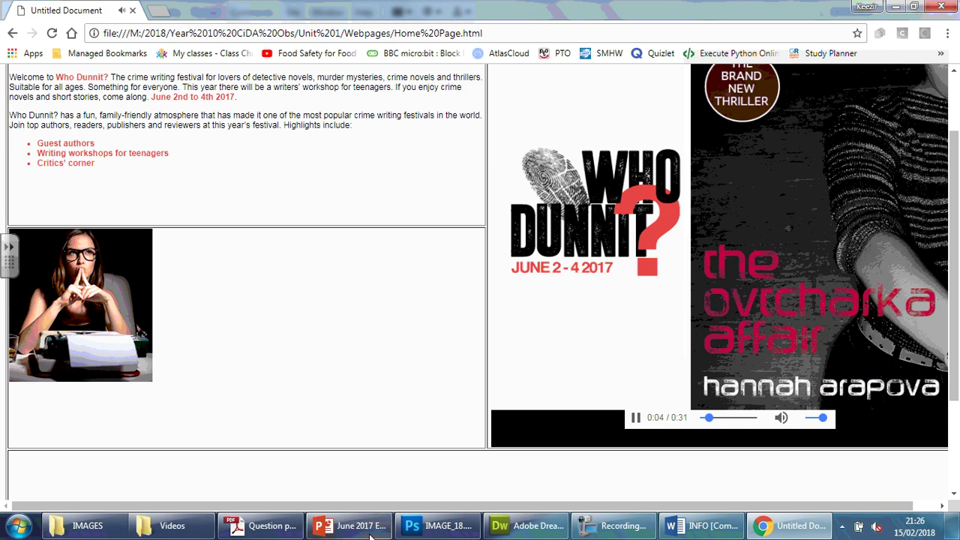
Switch to the question paper PDF and review the thumbnail requirements for the home page and the events page.
click(262, 526)
click(291, 196)
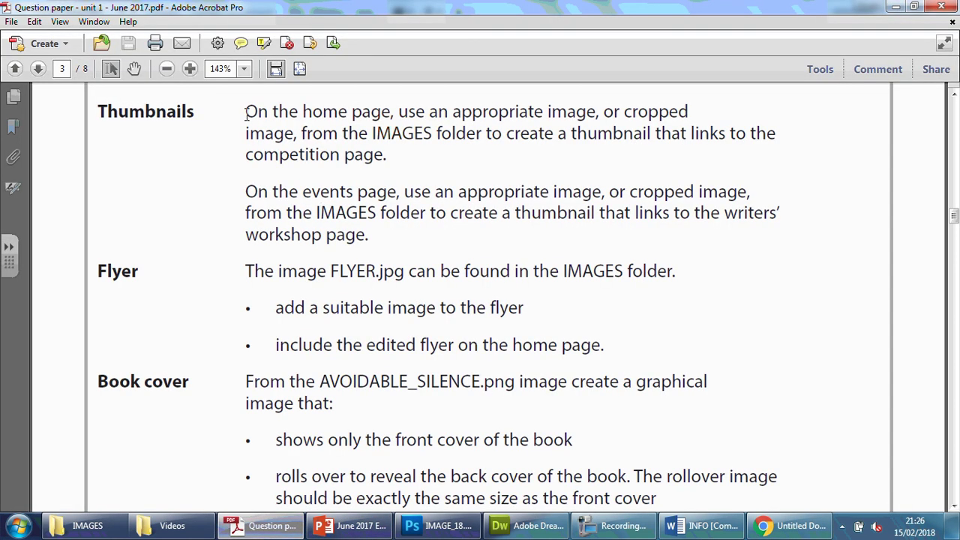
drag(247, 113, 385, 155)
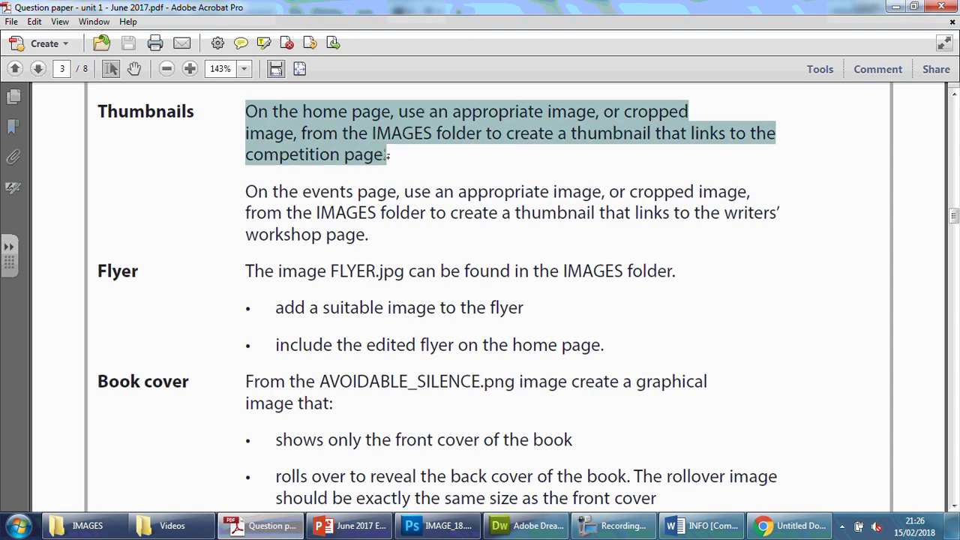
drag(247, 192, 368, 233)
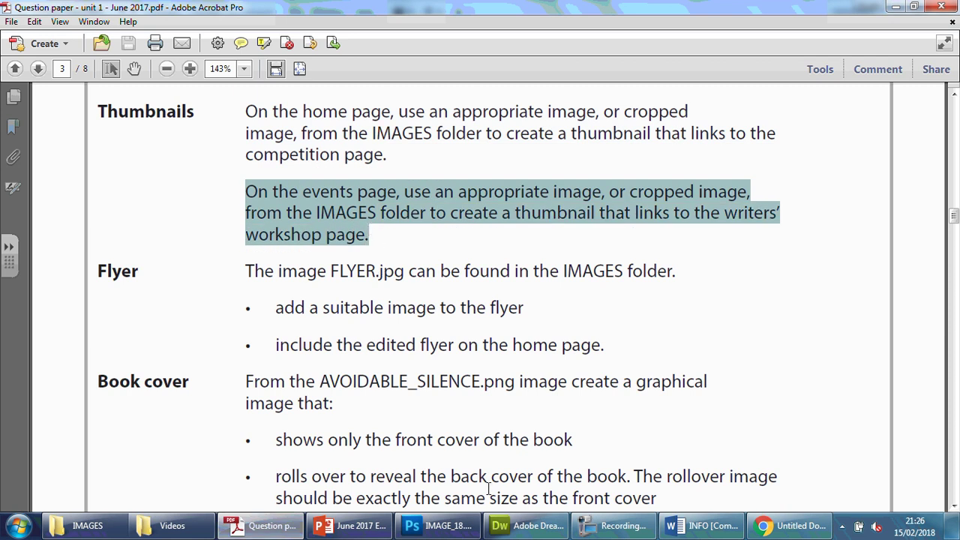
Switch back to Chrome to view the home page with its competition thumbnail.
click(495, 528)
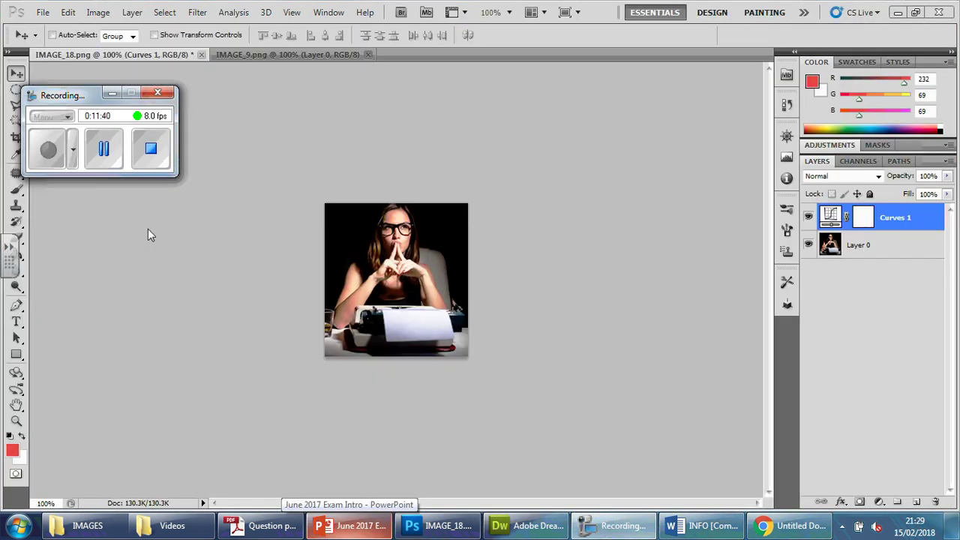
click(113, 95)
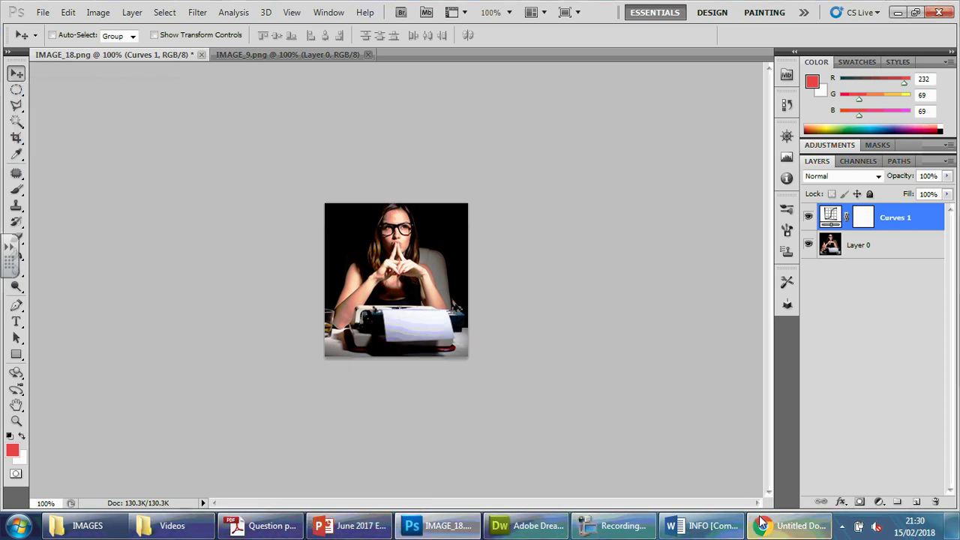
click(794, 526)
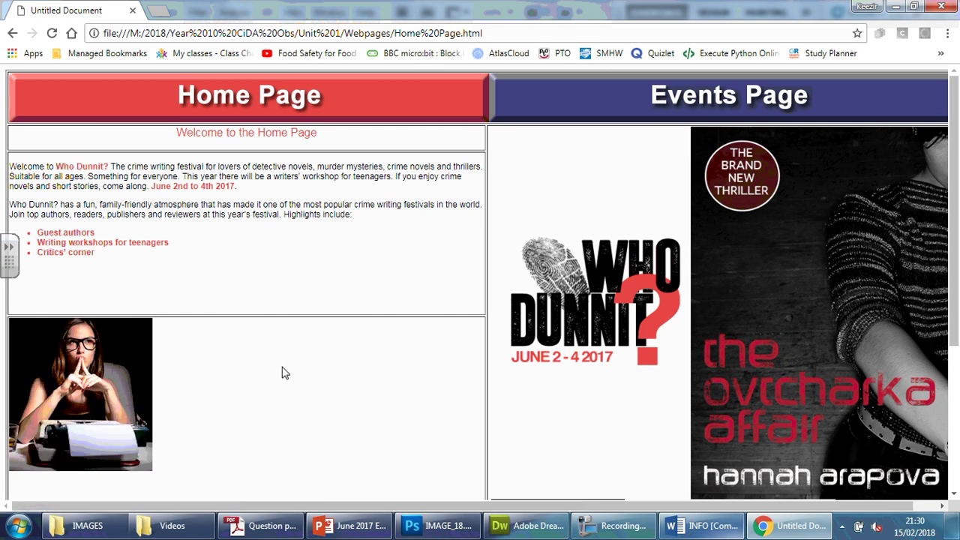
Switch to Photoshop and add white 36 pt Arial text reading "Competition Page" over the IMAGE_18.png picture, enlarging the text box to fit.
click(895, 6)
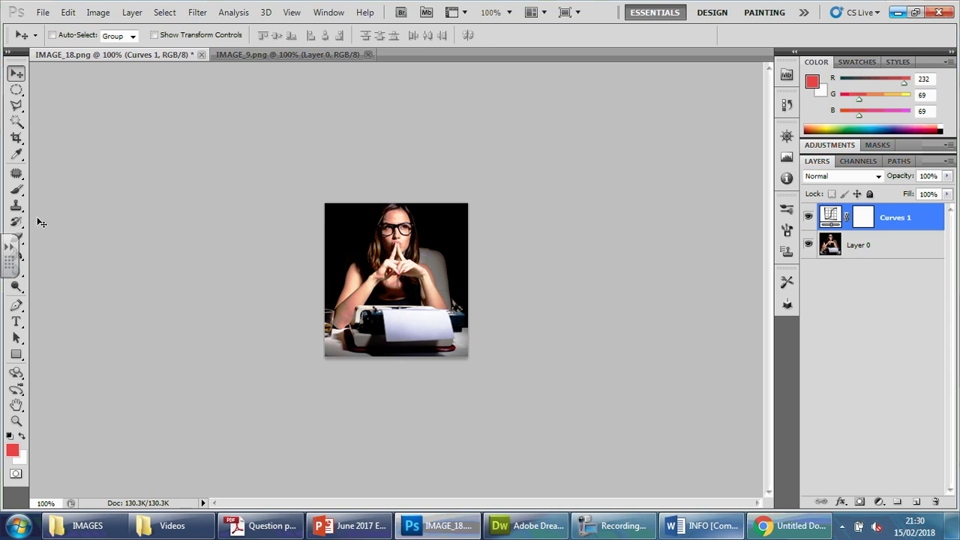
click(16, 321)
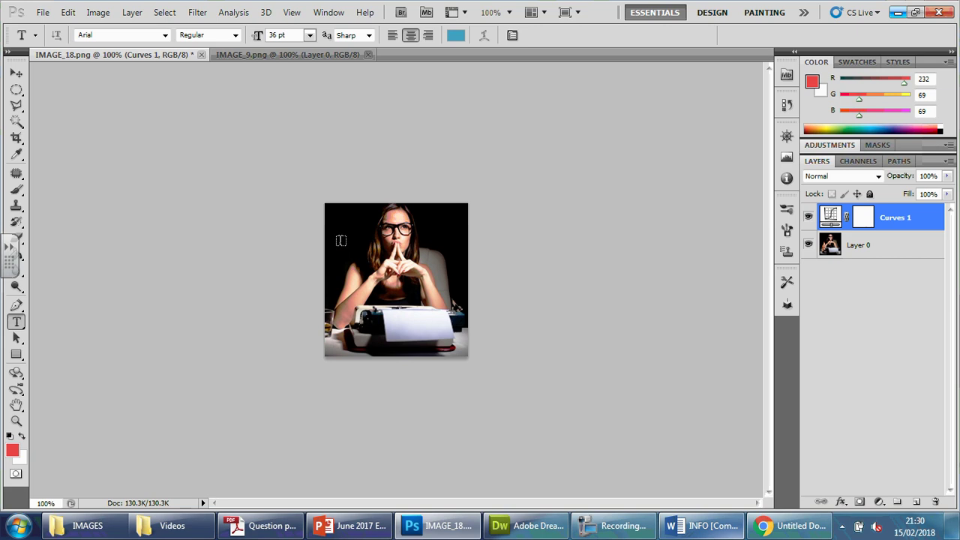
drag(341, 233, 450, 267)
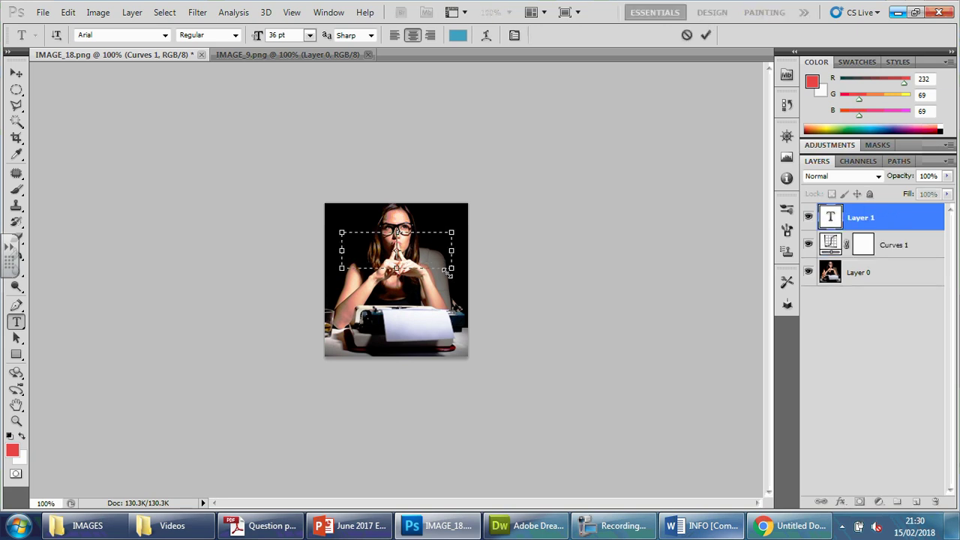
click(458, 35)
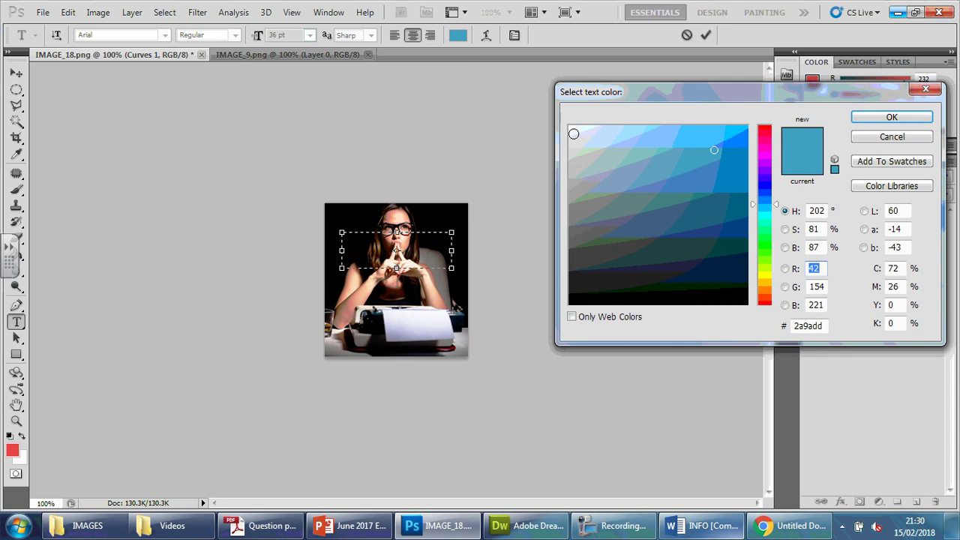
click(571, 127)
click(891, 117)
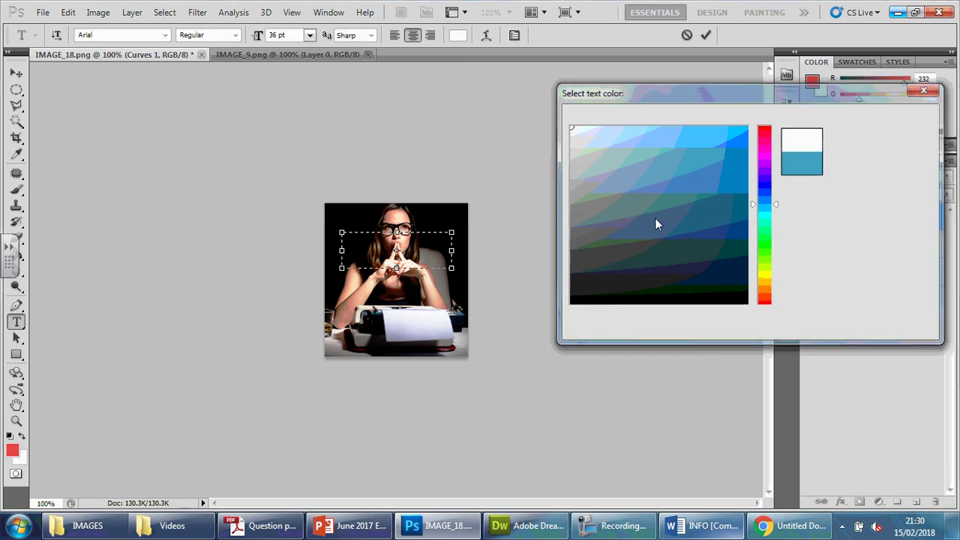
text(Competiti)
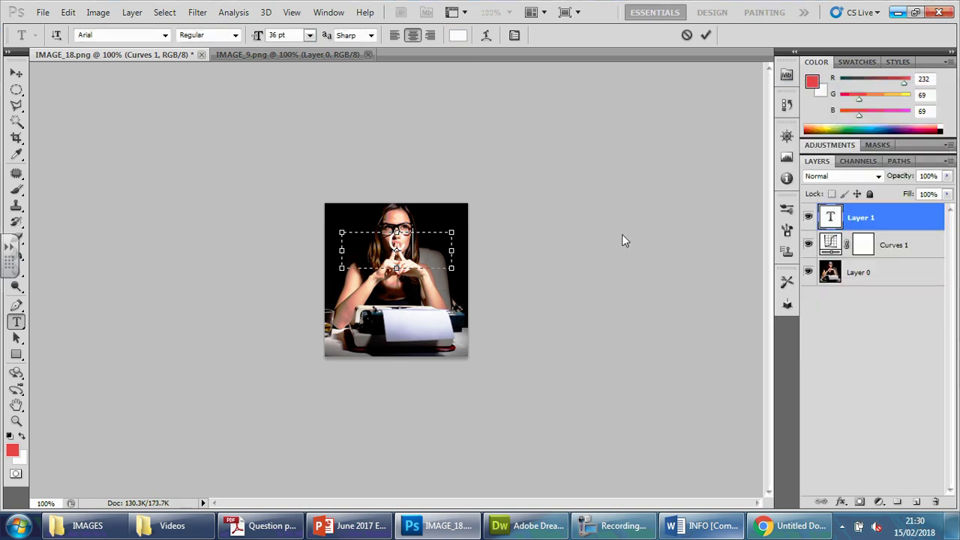
text(o)
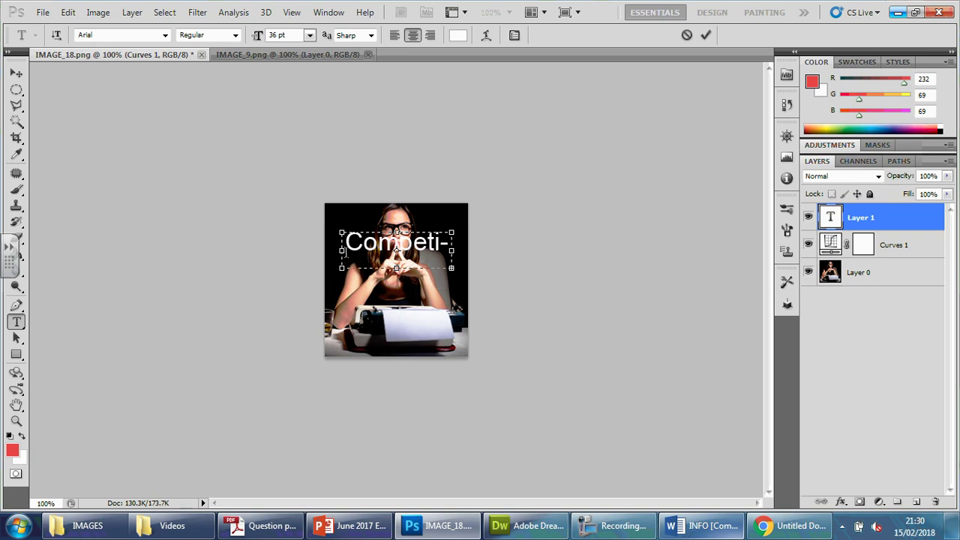
drag(452, 268, 476, 341)
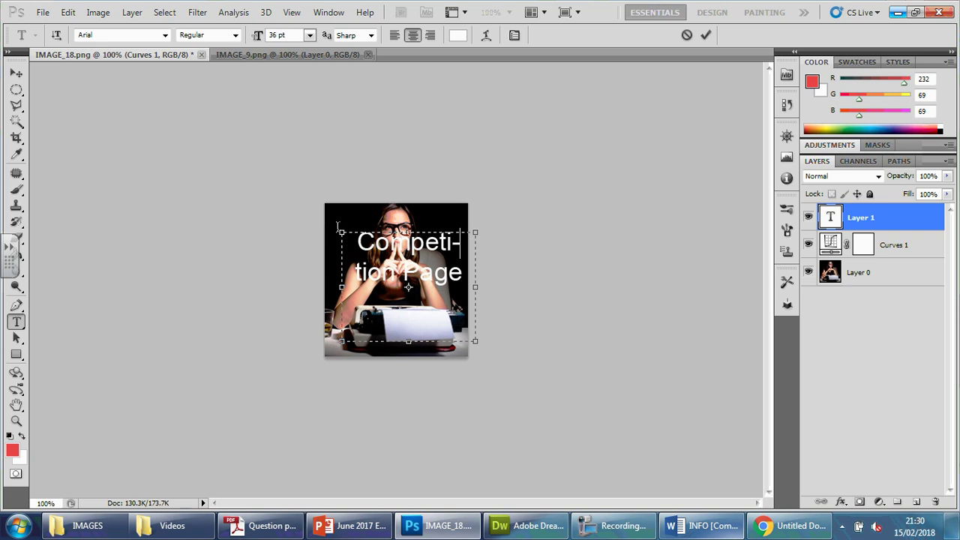
Slant the Competition Page text diagonally upward with each word on its own line, and position it across the woman and typewriter.
drag(332, 227, 302, 282)
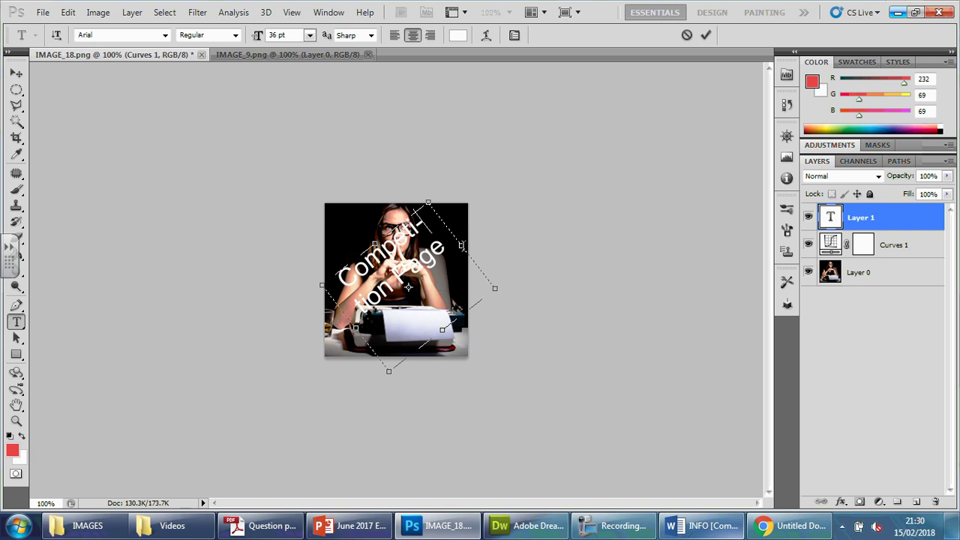
drag(463, 246, 551, 188)
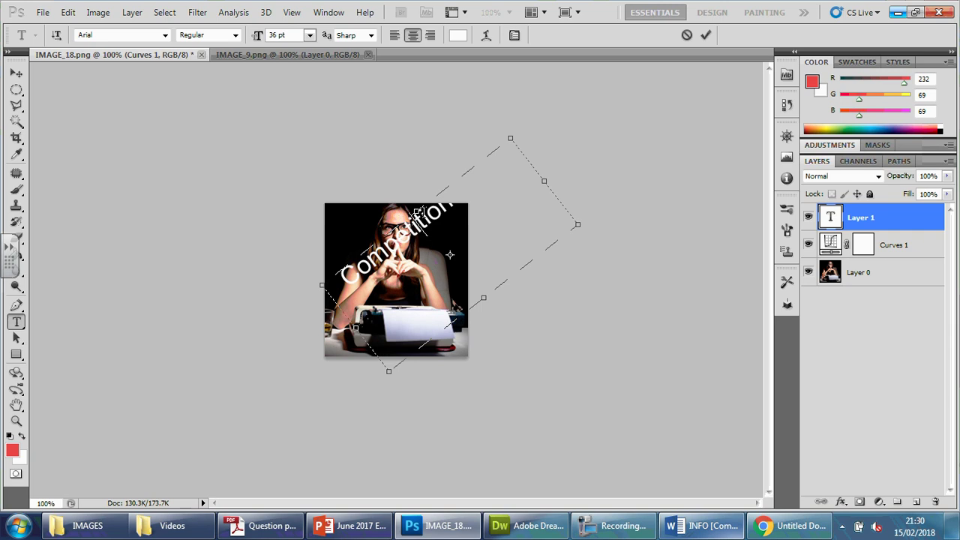
drag(414, 213, 445, 248)
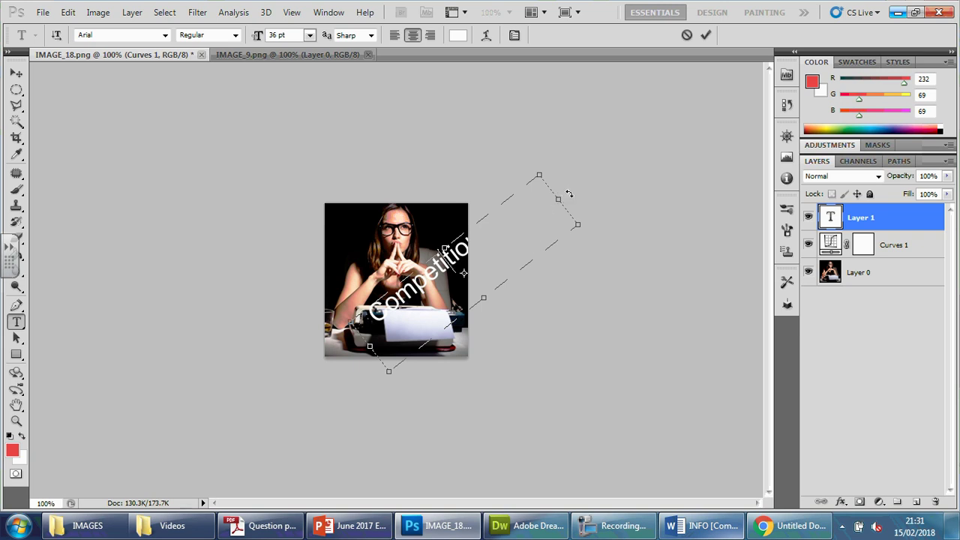
drag(569, 193, 549, 195)
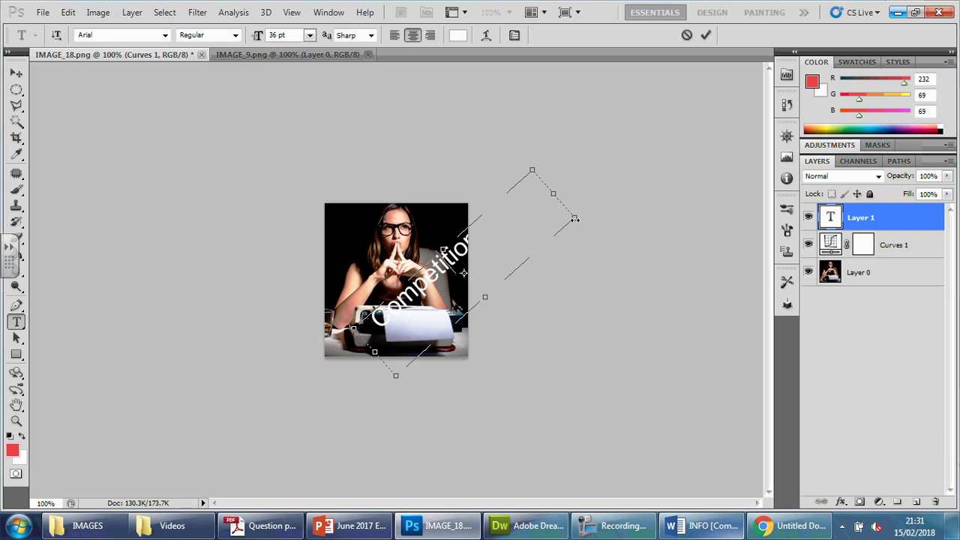
drag(574, 219, 530, 235)
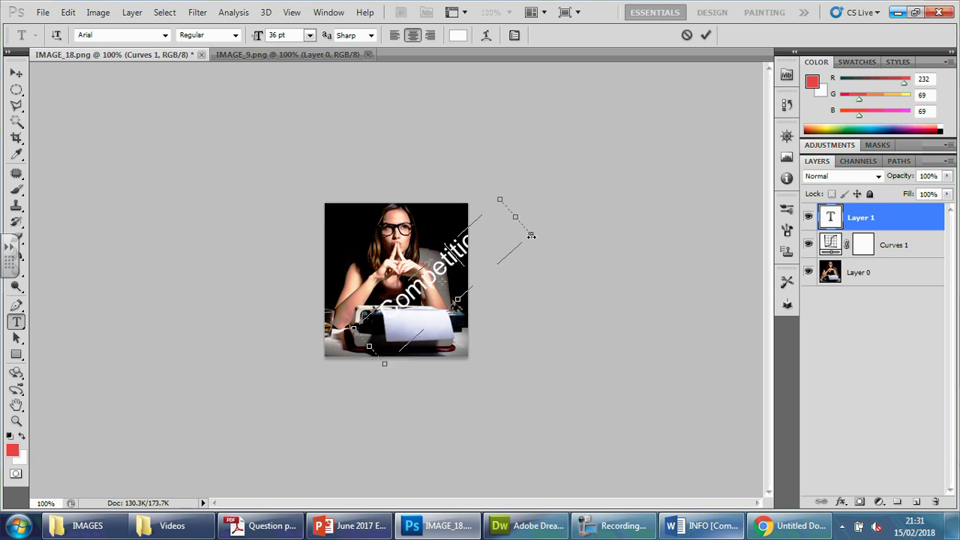
drag(457, 299, 484, 324)
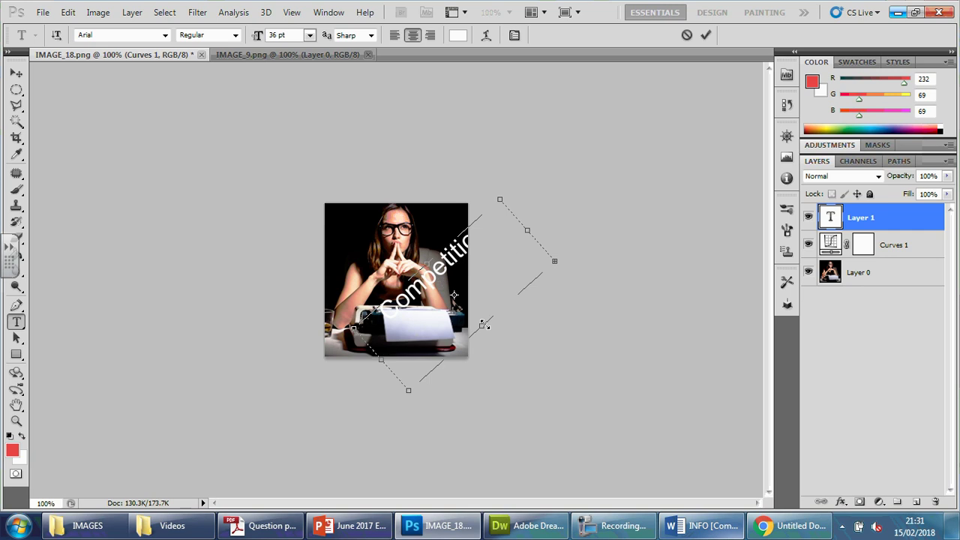
click(18, 74)
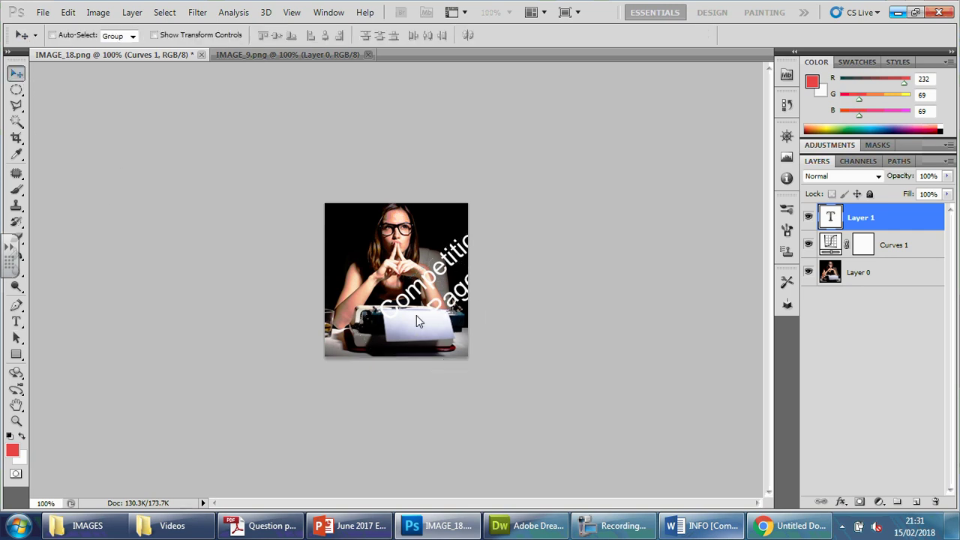
drag(433, 285, 411, 298)
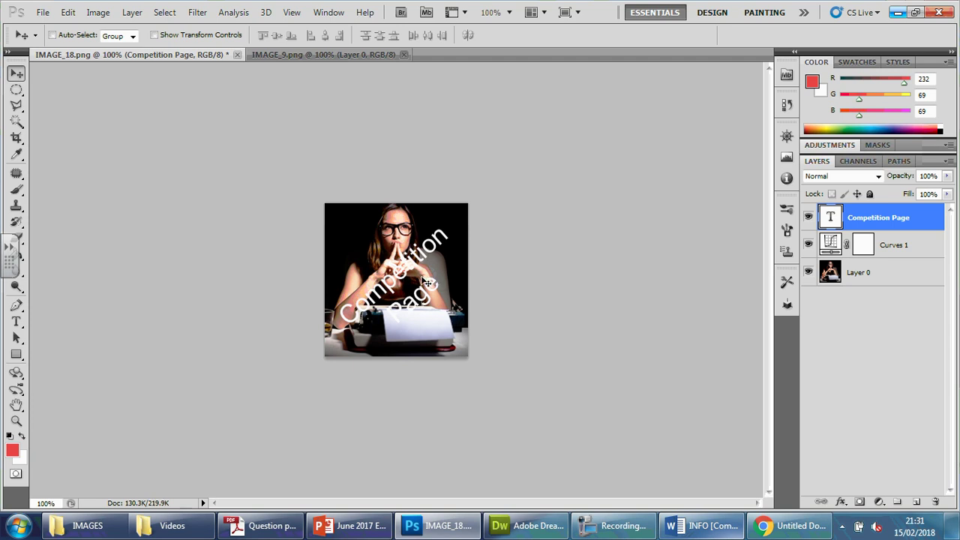
Open the layer style settings of the Competition Page text layer and move the dialog clear of the picture.
double_click(900, 218)
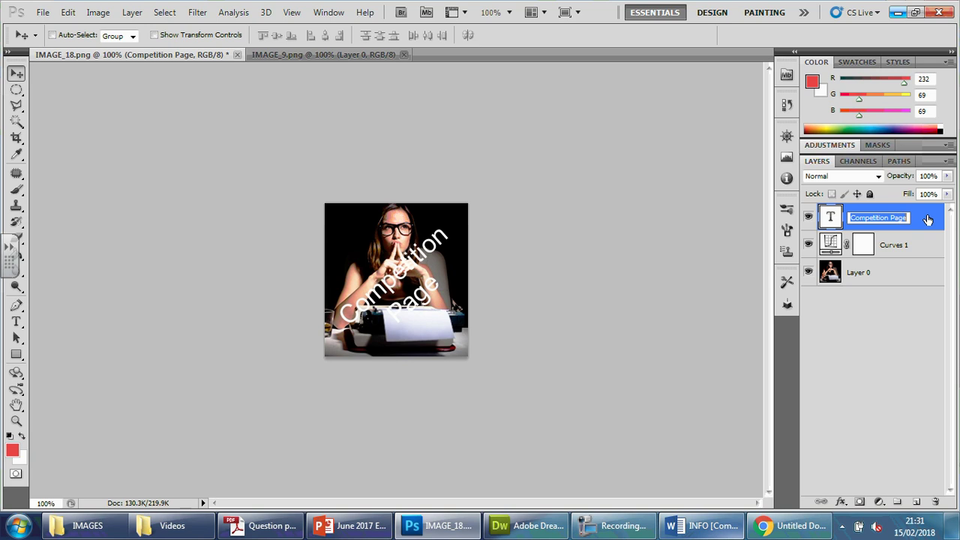
click(928, 219)
right_click(927, 219)
click(843, 125)
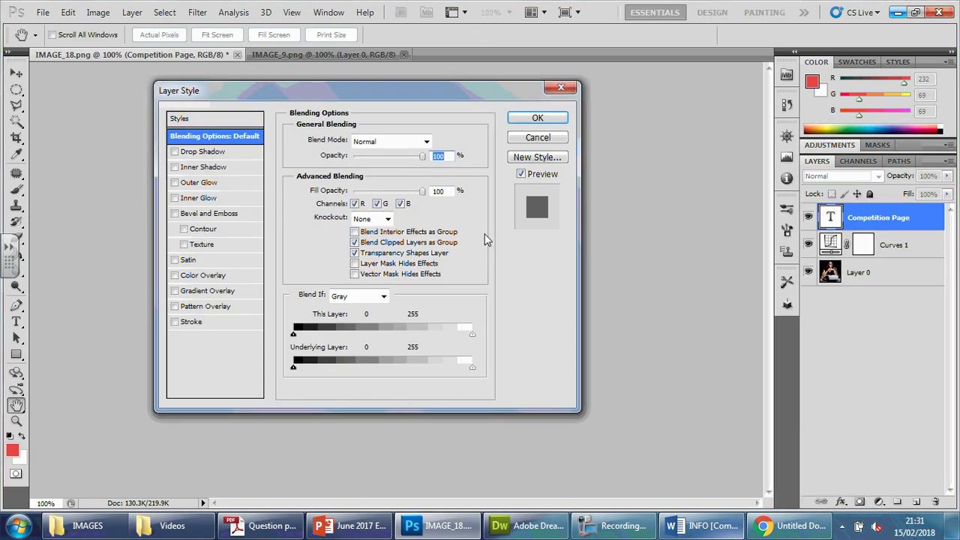
click(175, 167)
drag(439, 95, 799, 91)
click(535, 163)
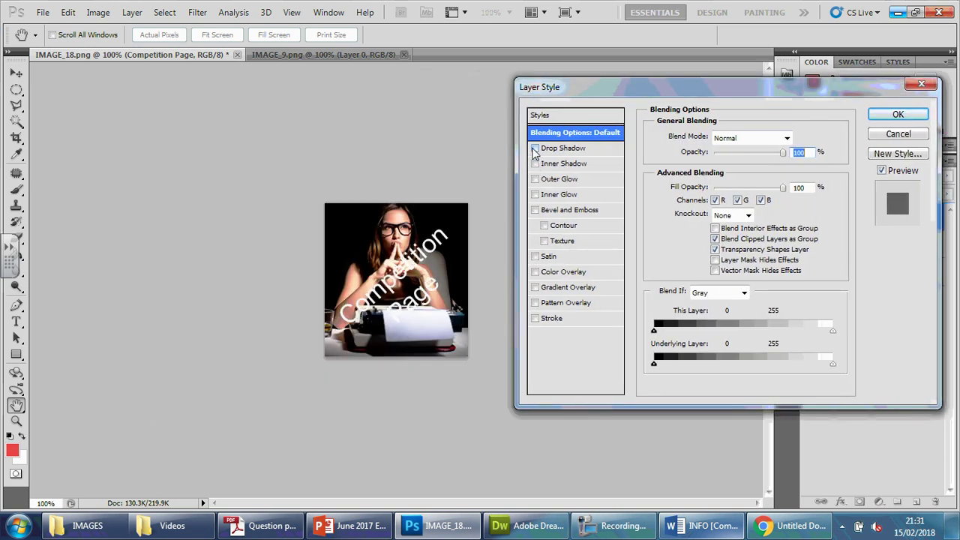
Try out the Drop Shadow, Outer Glow, Inner Glow, and Bevel and Emboss effects on the text one by one.
click(534, 148)
click(535, 150)
click(536, 180)
click(535, 180)
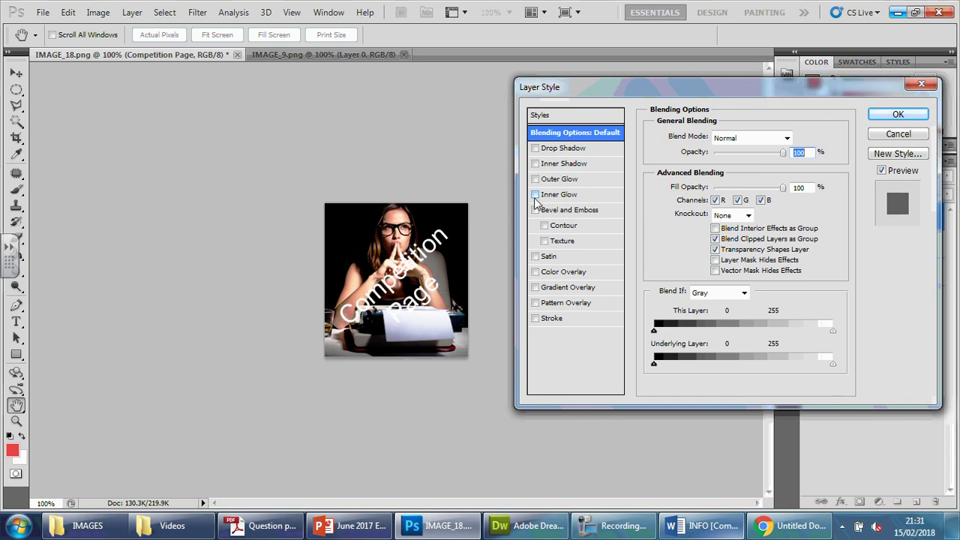
click(535, 195)
click(536, 195)
click(535, 210)
click(535, 210)
click(545, 227)
Apply a Drop Shadow and an Outer Glow to the Competition Page text.
click(537, 150)
click(535, 179)
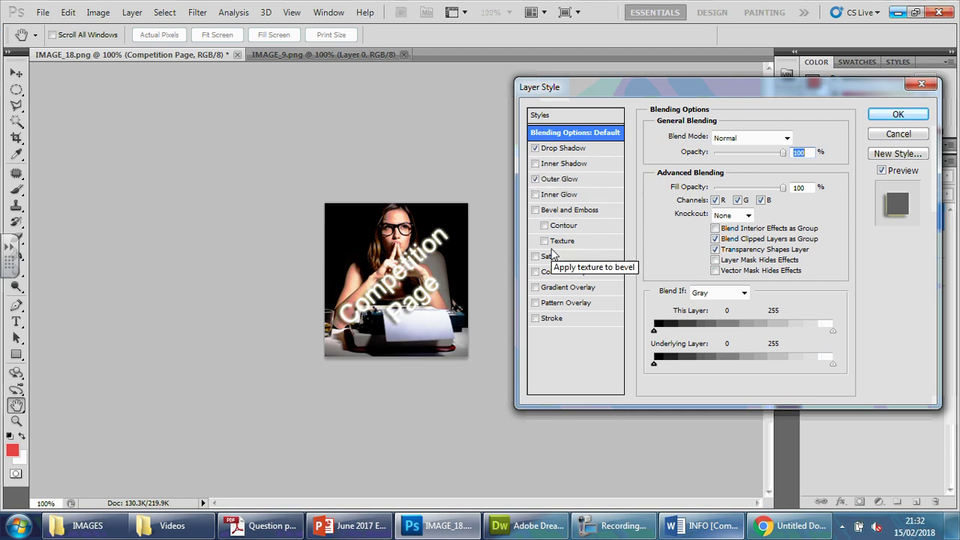
click(897, 114)
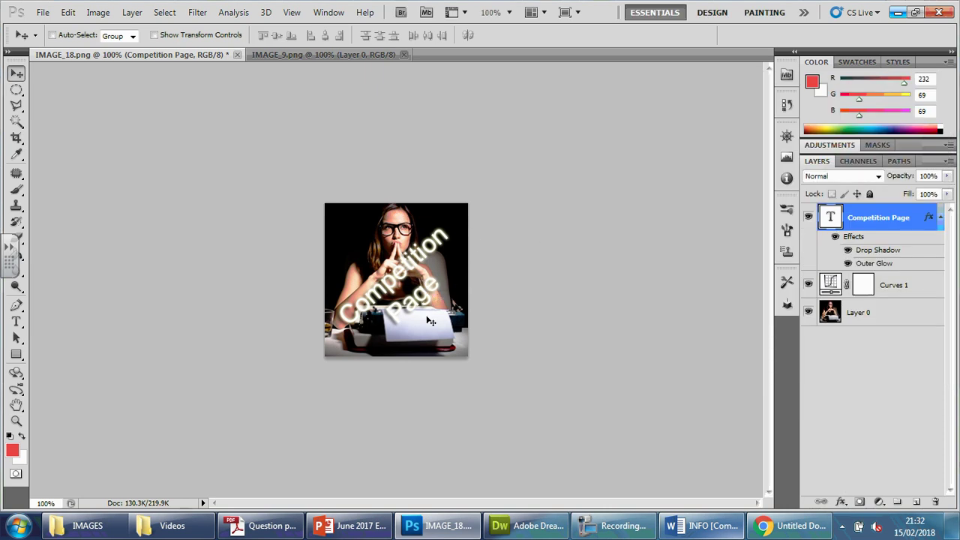
Save the picture for the web as PNG-8 in the IMAGES folder, replacing the first existing competition thumbnail file.
click(43, 13)
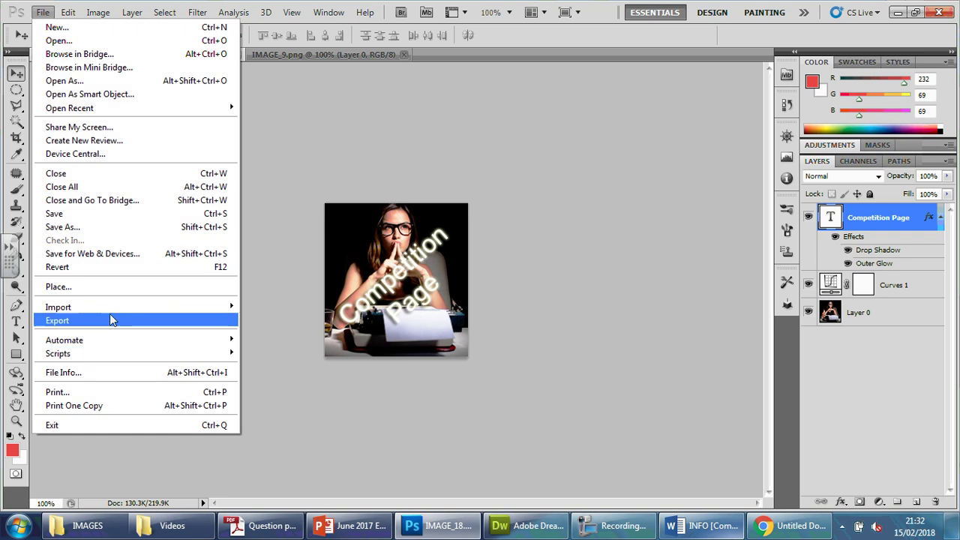
click(105, 253)
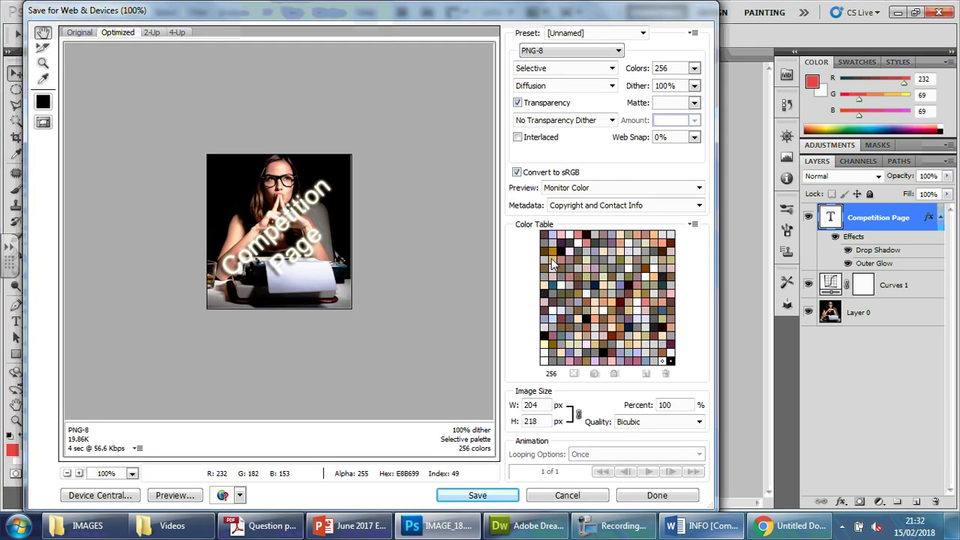
click(477, 495)
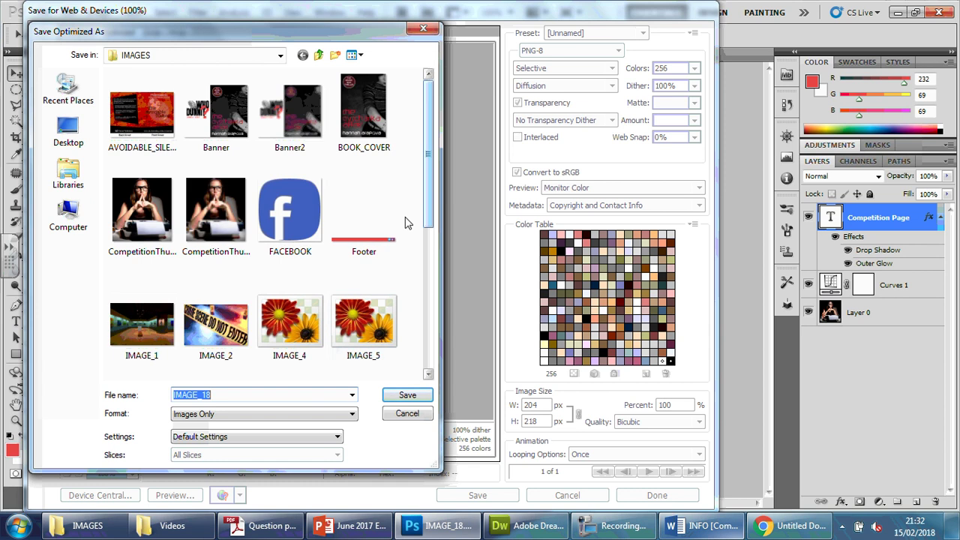
click(130, 212)
click(416, 395)
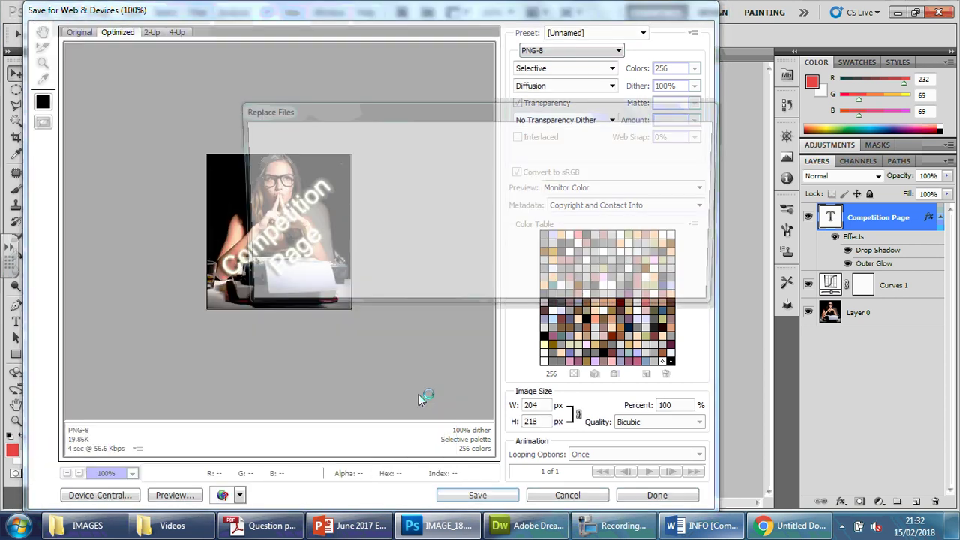
click(571, 291)
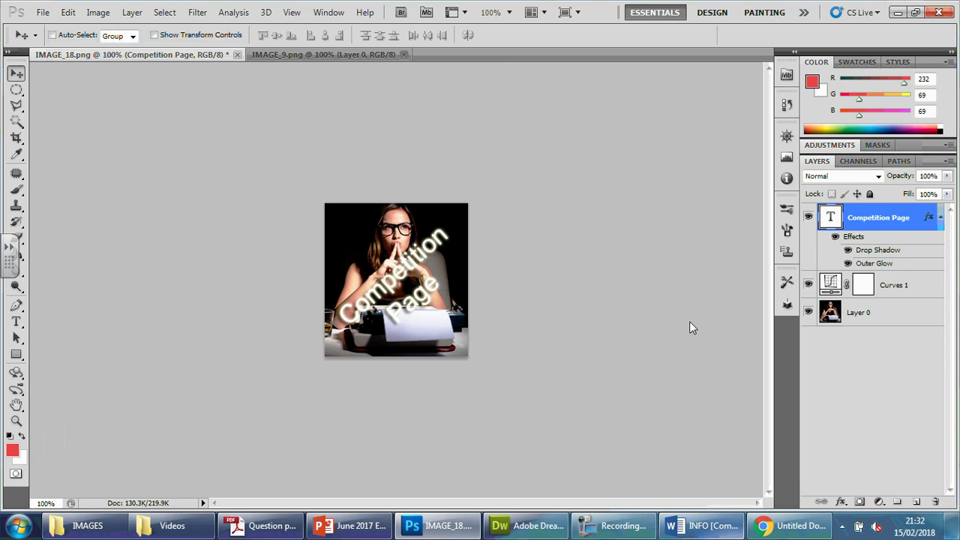
Switch to Dreamweaver and preview Home Page.html in Chrome to check the captioned competition thumbnail.
click(534, 525)
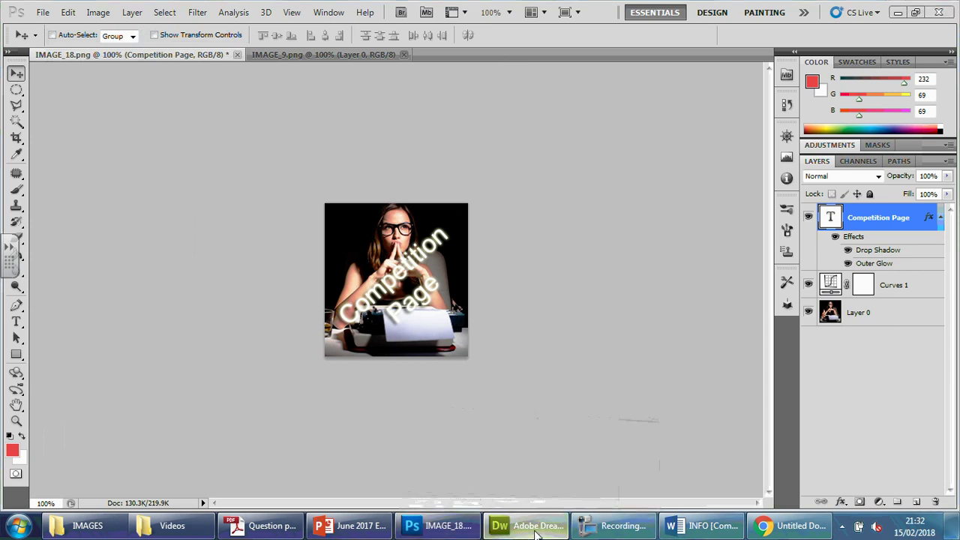
click(44, 31)
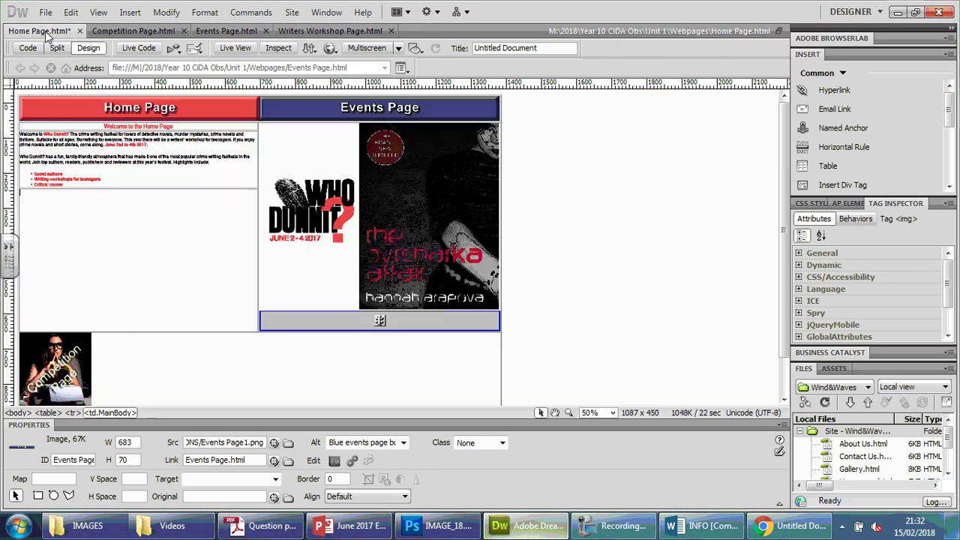
key(F12)
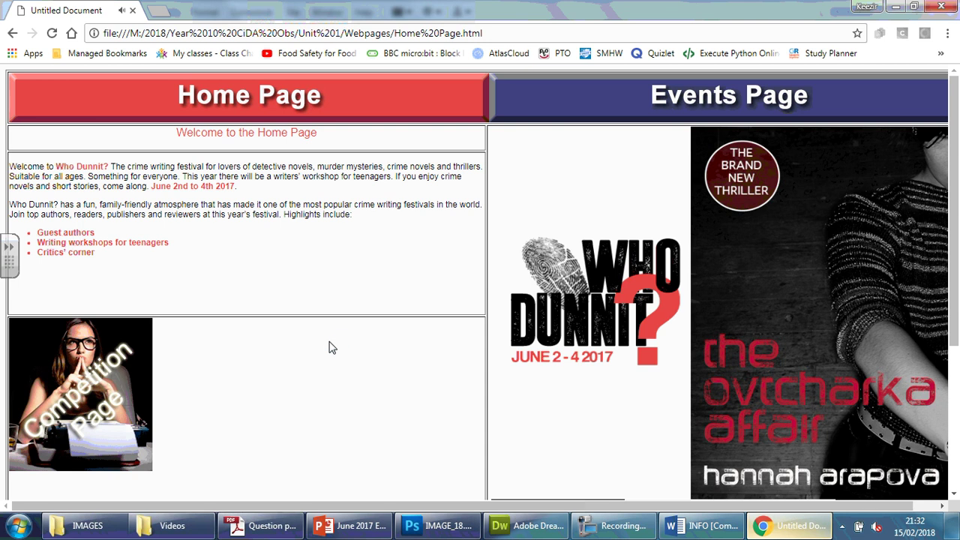
Switch back to Photoshop and check the competition thumbnail's canvas size in pixels without changing it.
click(895, 6)
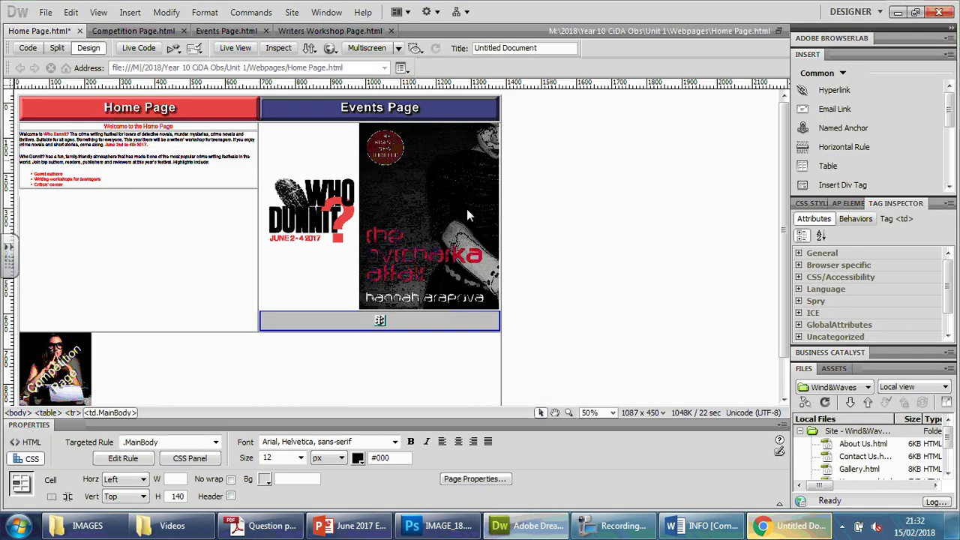
click(899, 12)
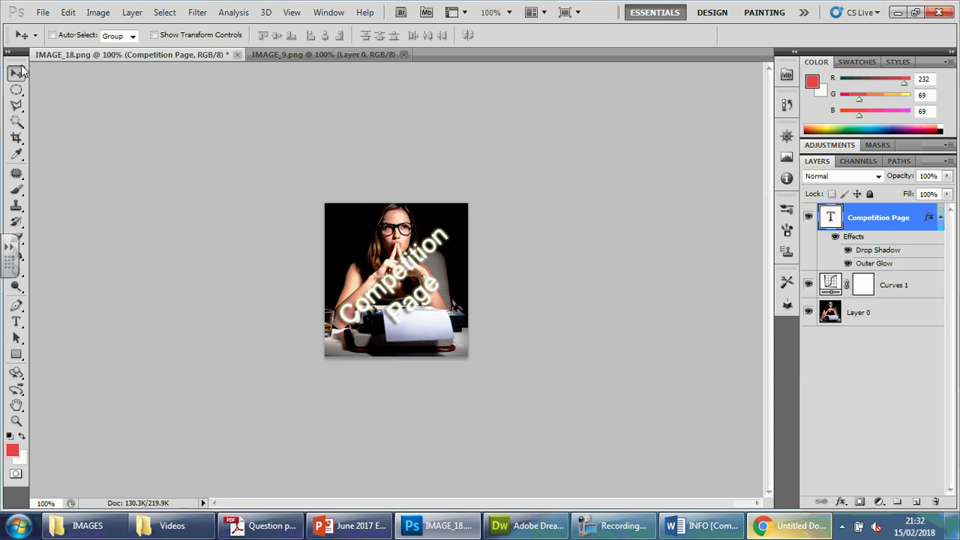
click(125, 13)
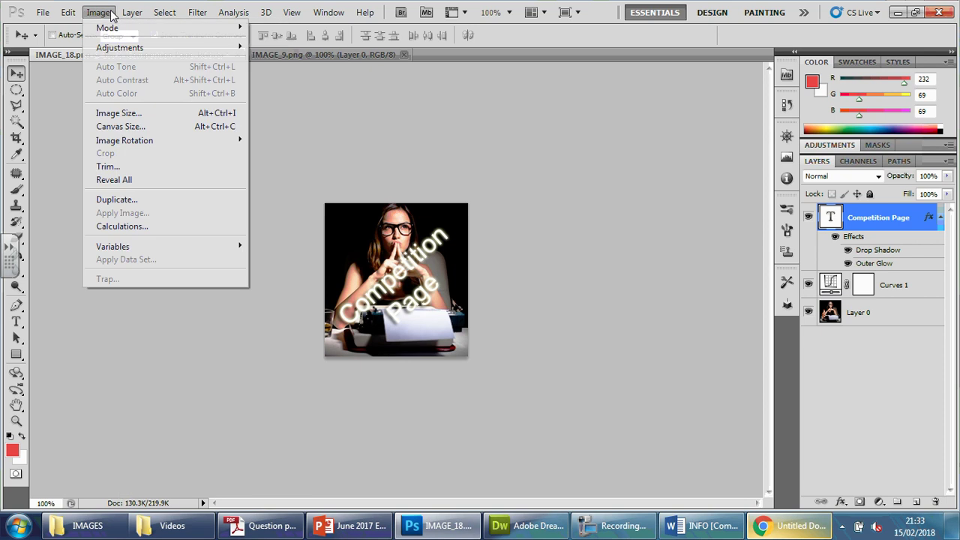
mouse_move(84, 18)
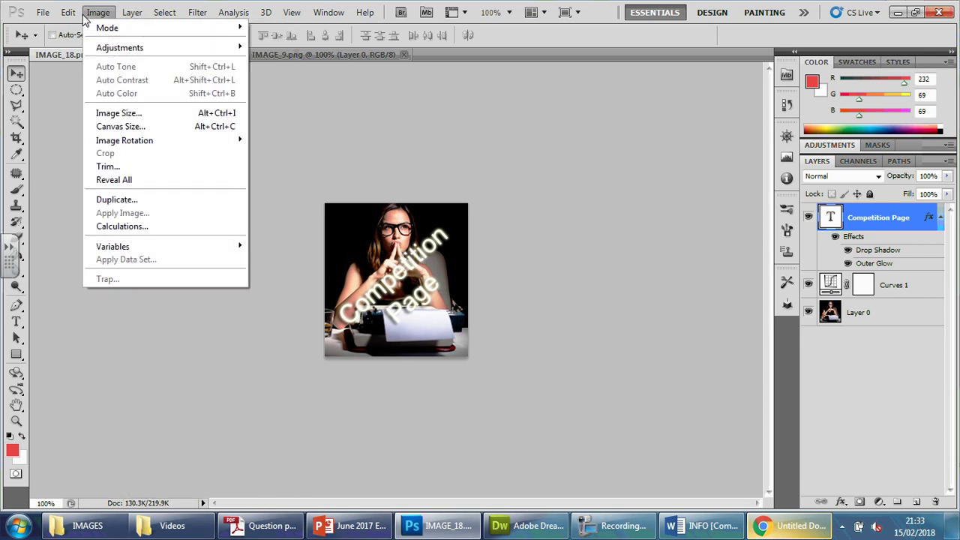
click(113, 126)
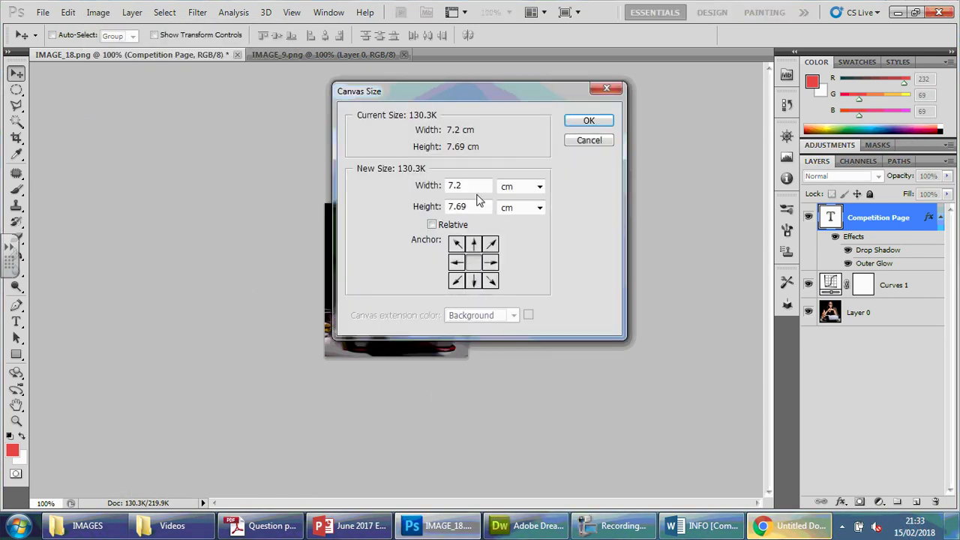
click(539, 186)
click(508, 212)
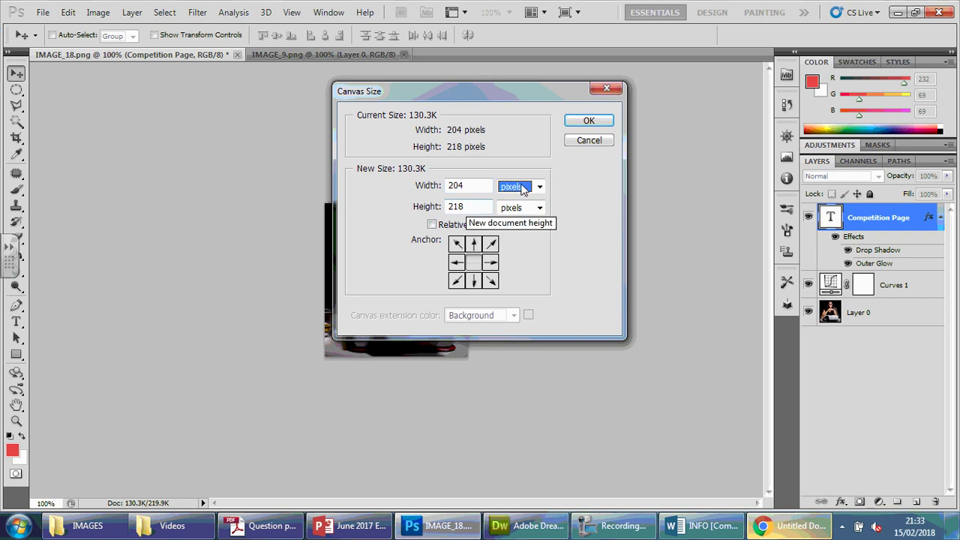
click(589, 140)
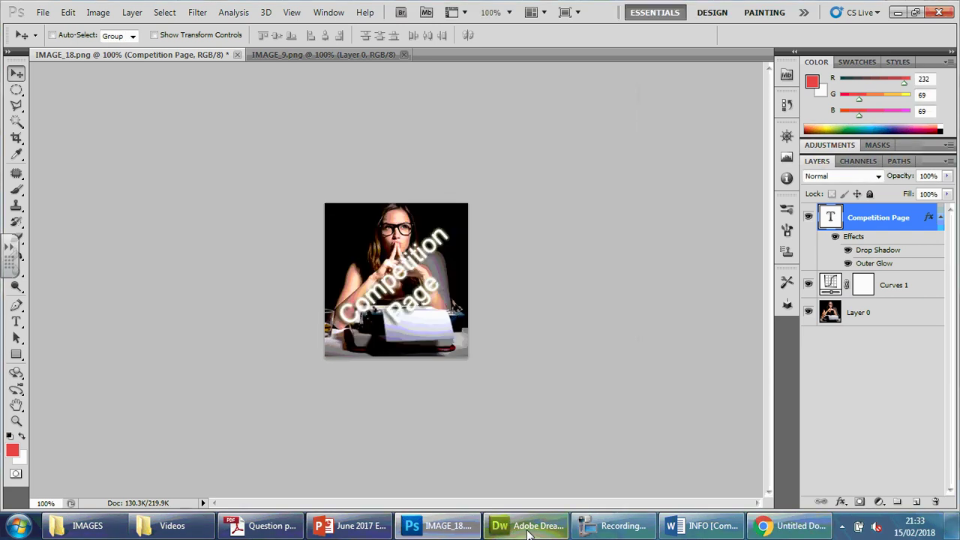
Switch to Dreamweaver, check the competition thumbnail's width and height on Home Page.html, and return to Photoshop.
click(529, 526)
click(76, 384)
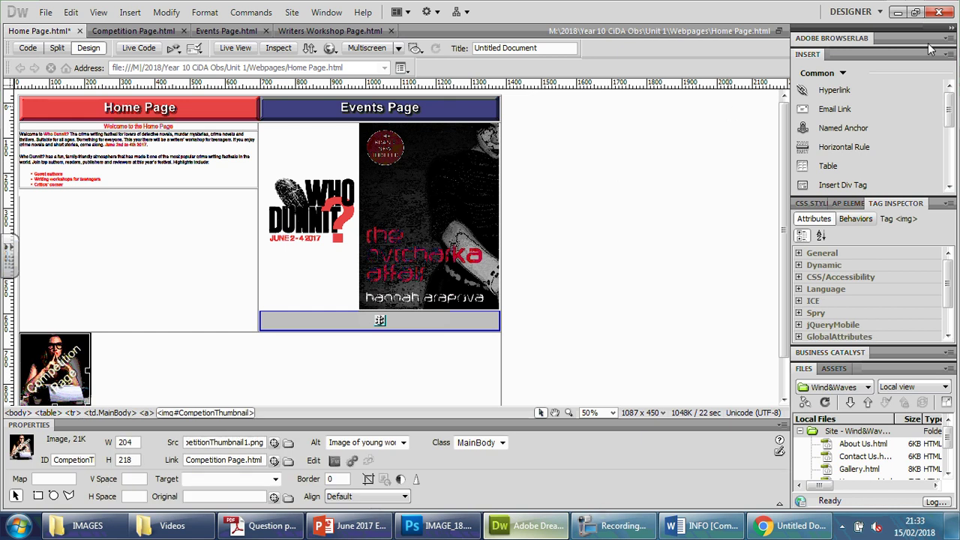
click(895, 13)
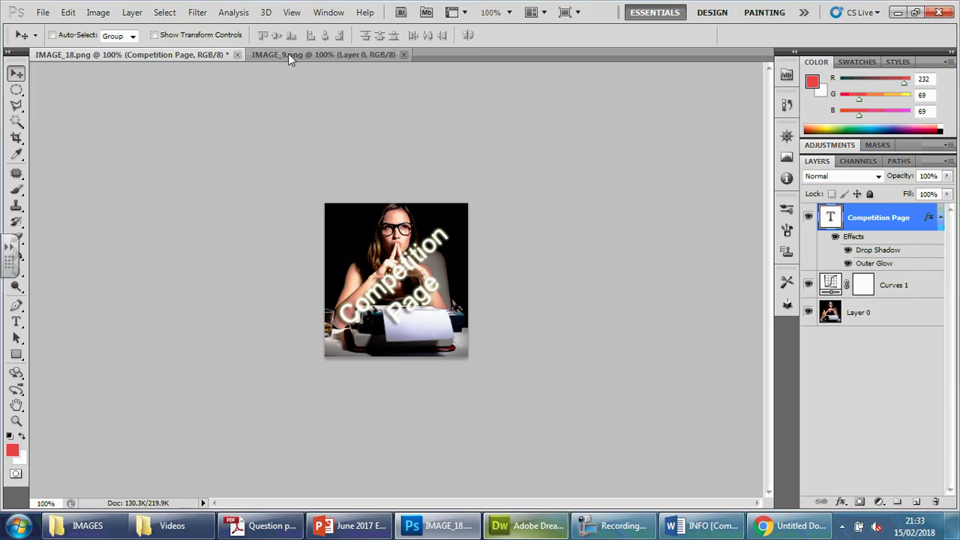
Resize the canvas of IMAGE_9.png to 204 by 218 pixels, accepting the clipping.
click(288, 54)
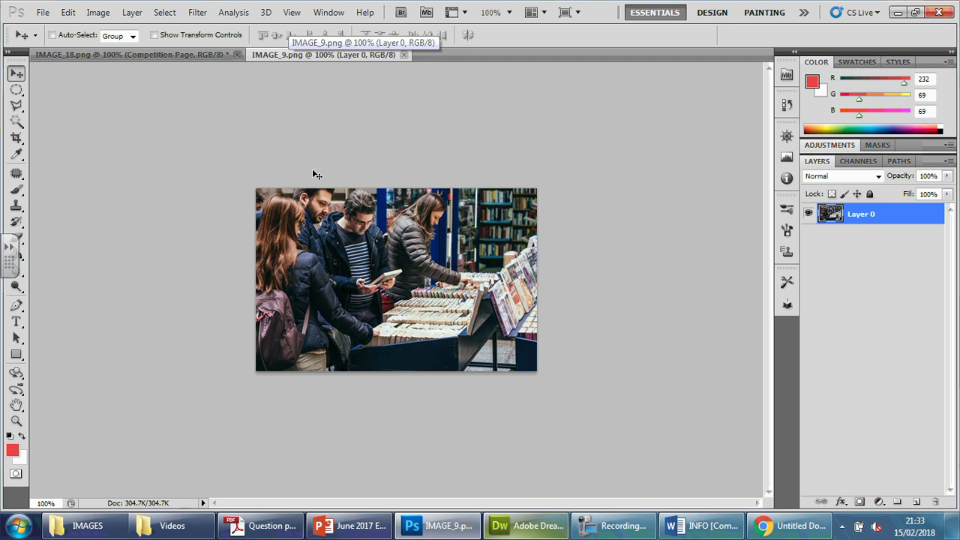
click(102, 13)
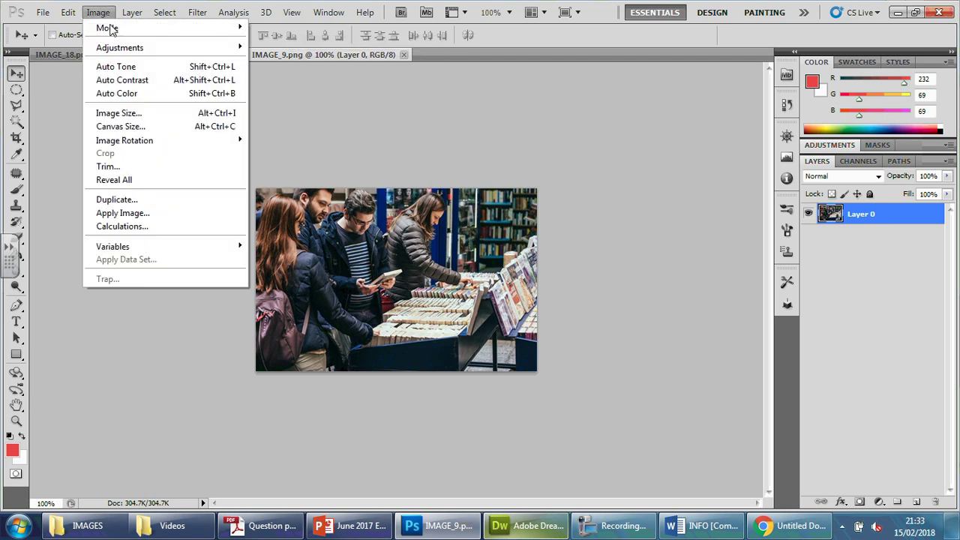
click(138, 129)
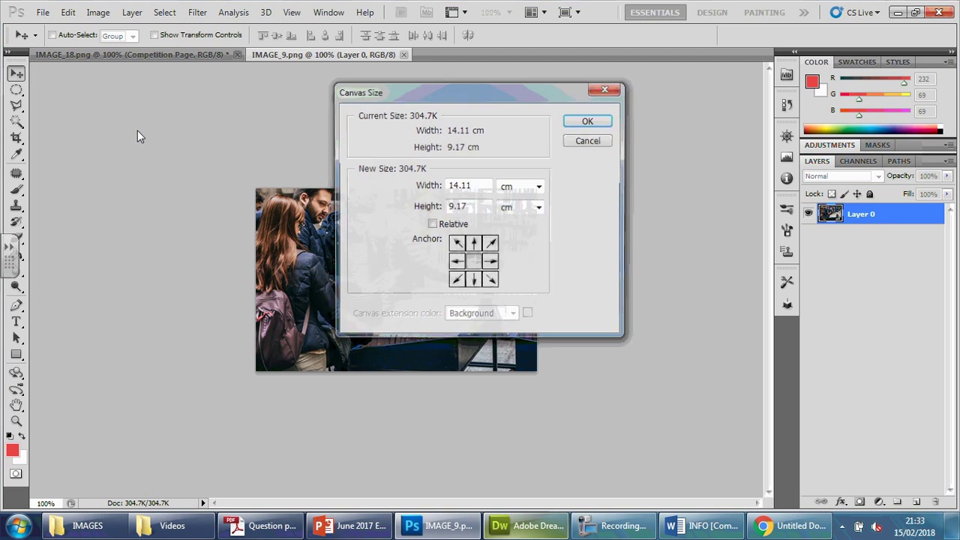
click(539, 188)
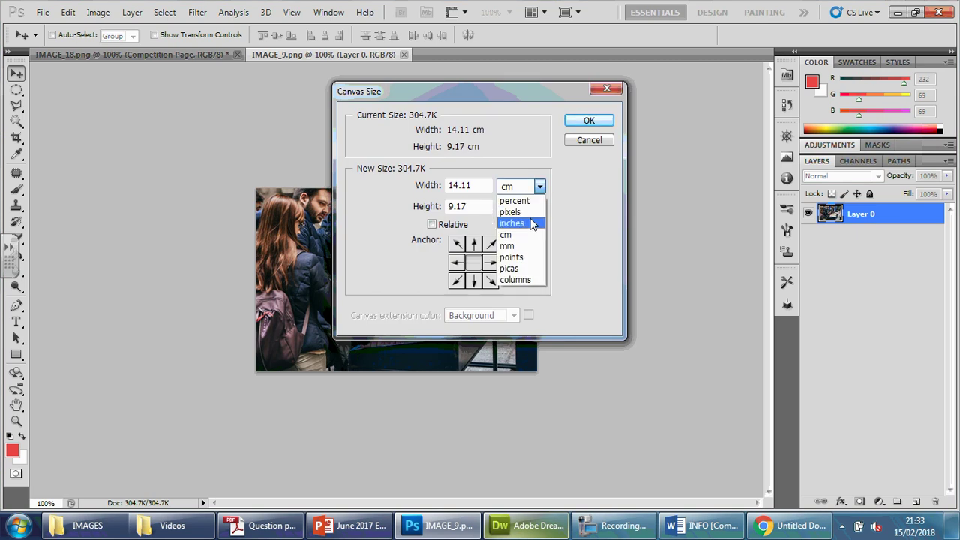
click(510, 212)
drag(465, 185, 432, 185)
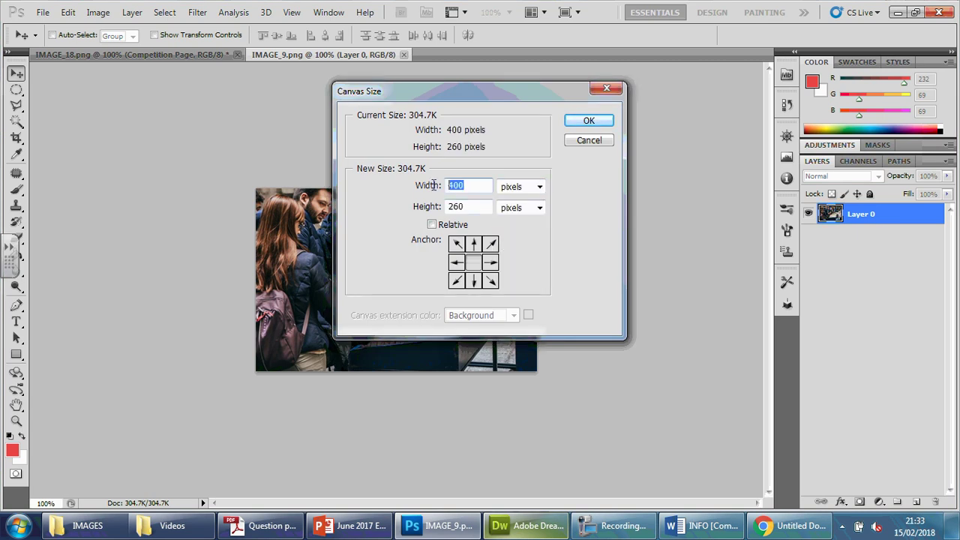
text(204)
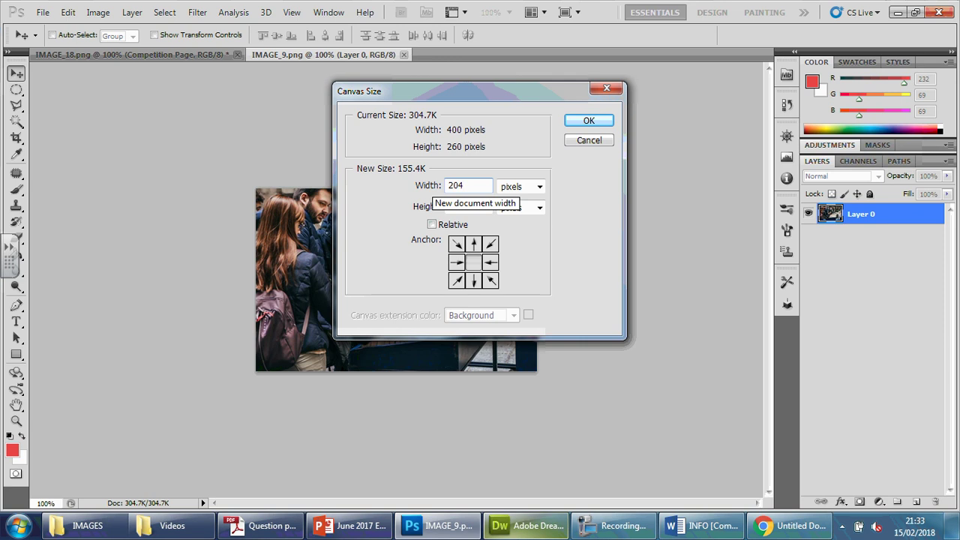
drag(465, 206, 433, 206)
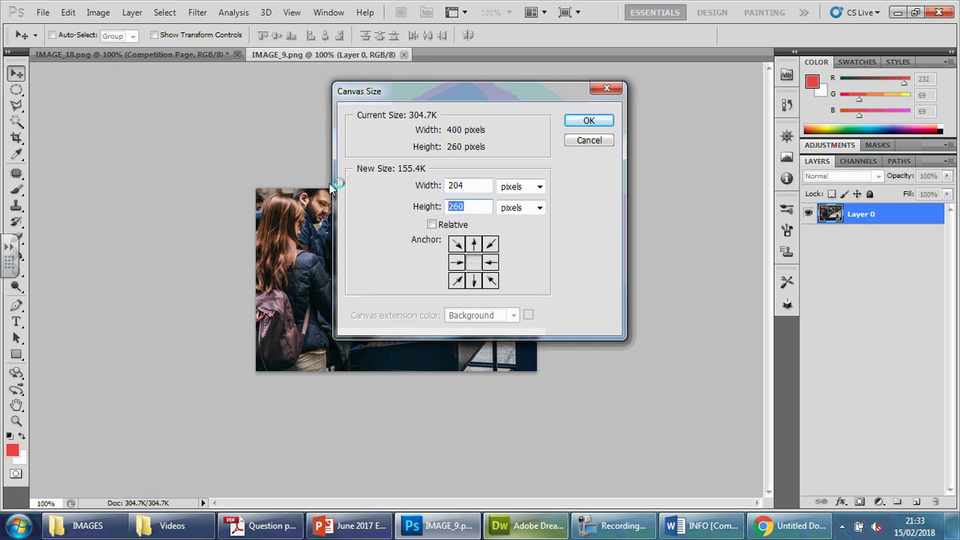
text(218)
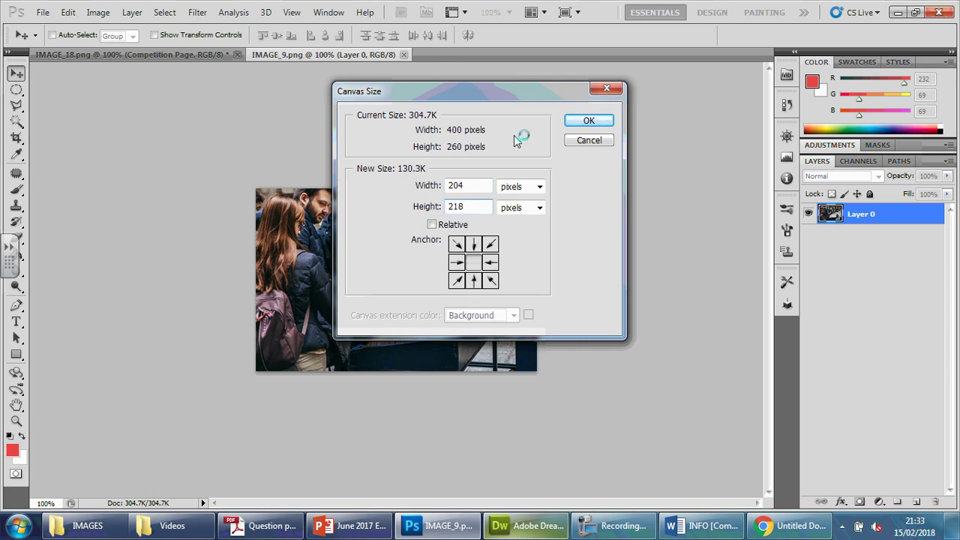
click(589, 120)
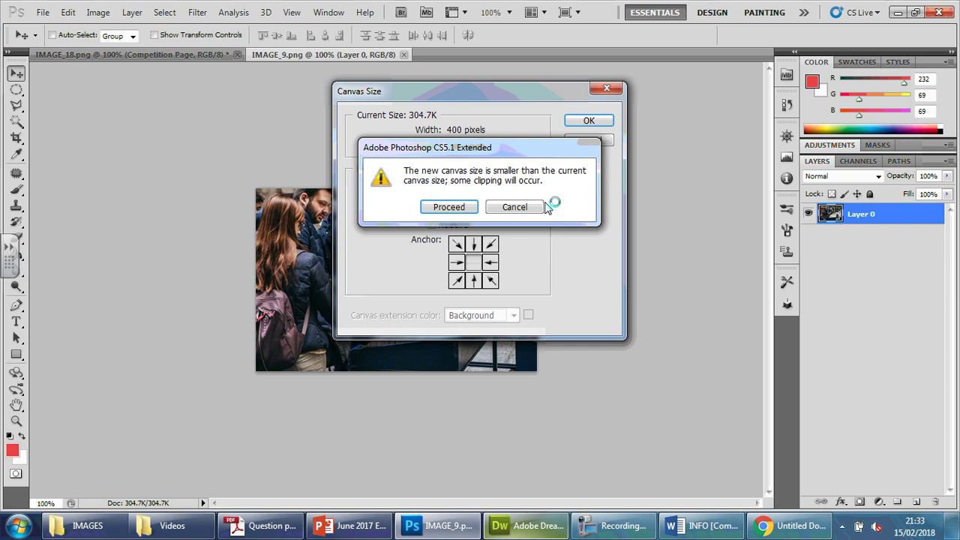
click(473, 208)
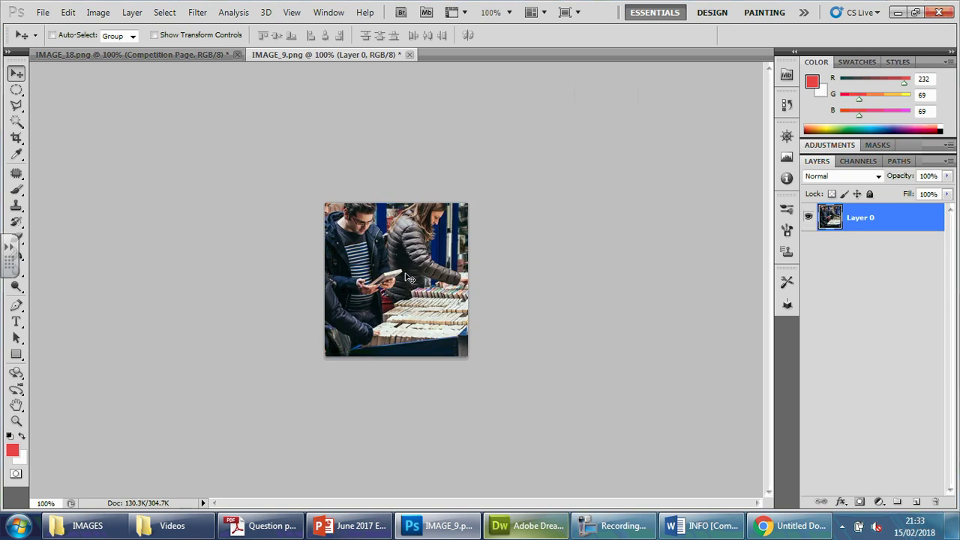
Reposition the bookstall photo and scale it proportionally to about 86% so the group of people fits the canvas.
drag(411, 267, 436, 290)
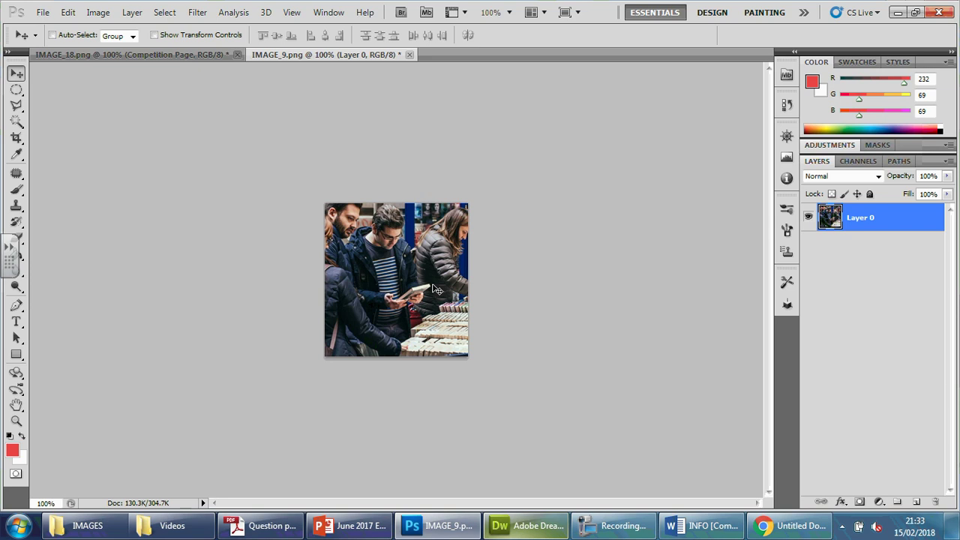
key(ctrl+t)
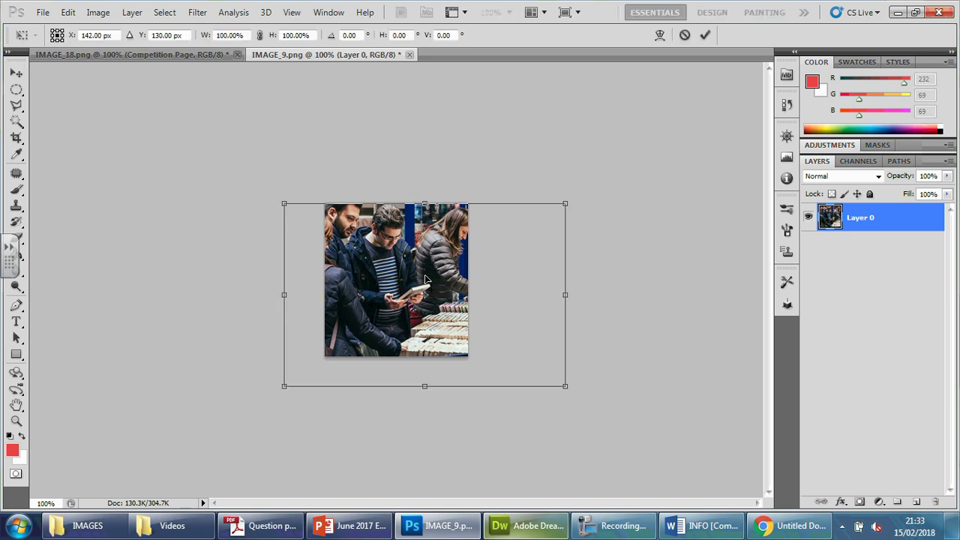
drag(283, 203, 299, 204)
drag(395, 287, 397, 287)
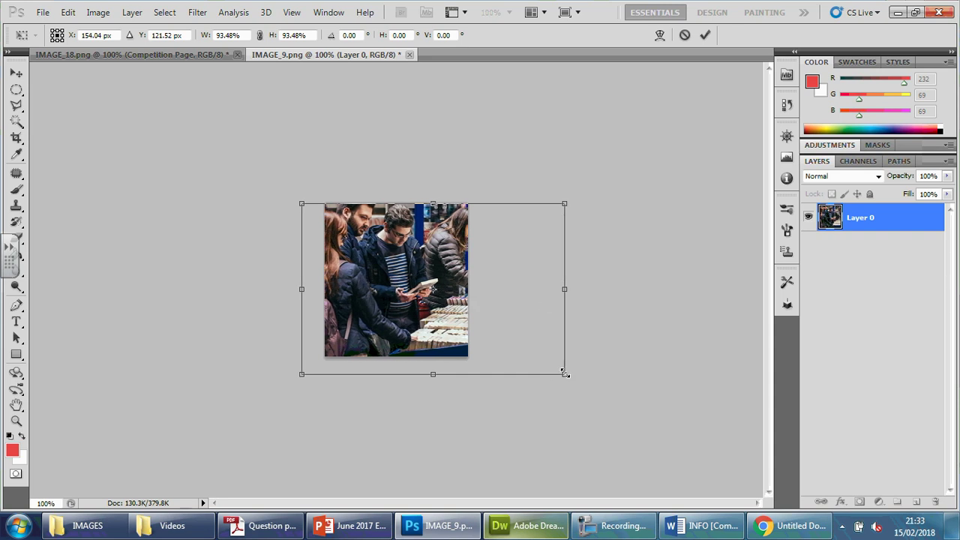
drag(566, 374, 551, 366)
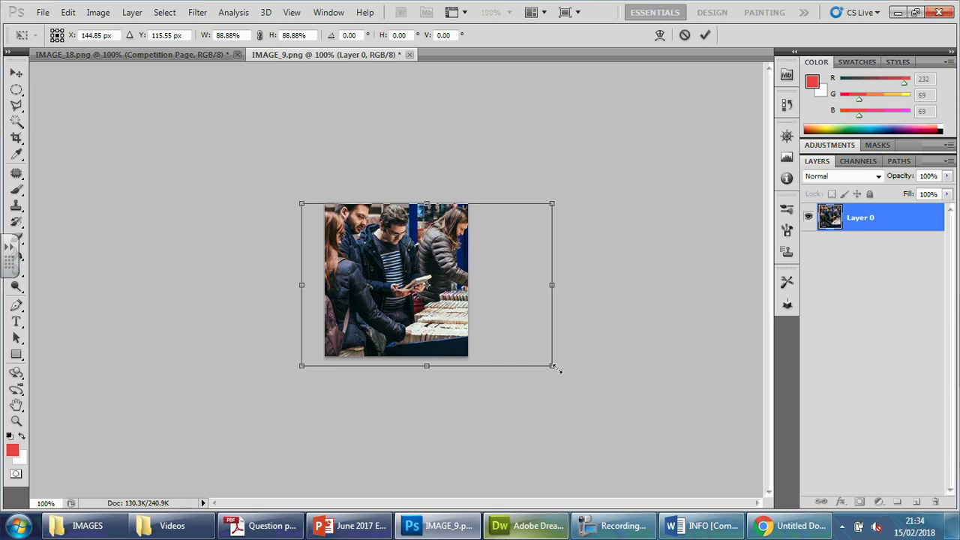
drag(551, 364, 546, 361)
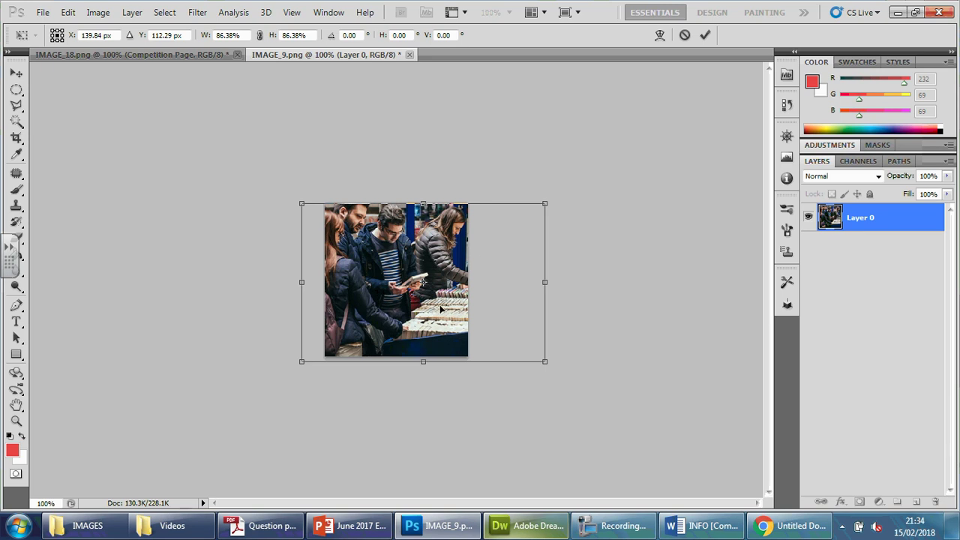
key(Return)
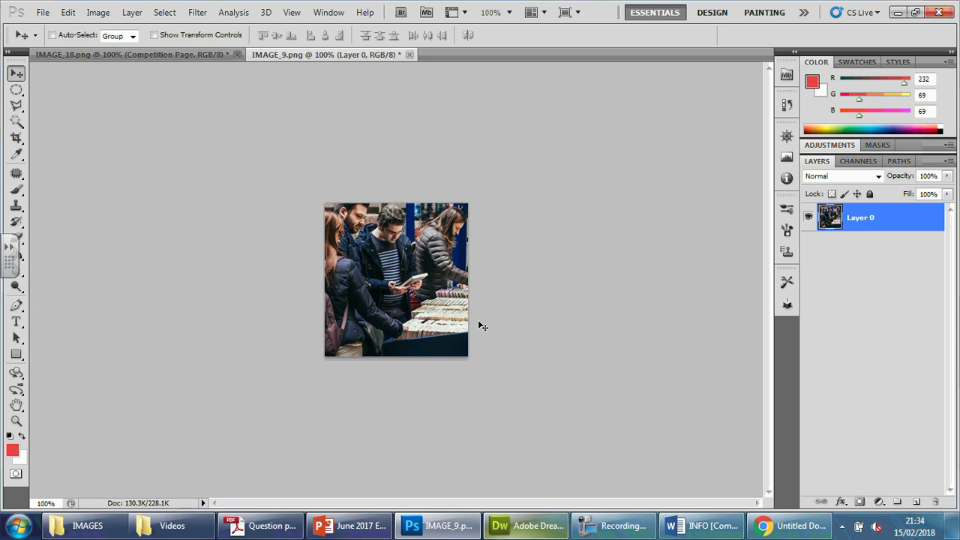
Add a Curves adjustment layer to IMAGE_9.png and shape an S-curve, with shadows about 83 to 71 and highlights about 192 to 232.
click(175, 57)
click(356, 55)
click(130, 13)
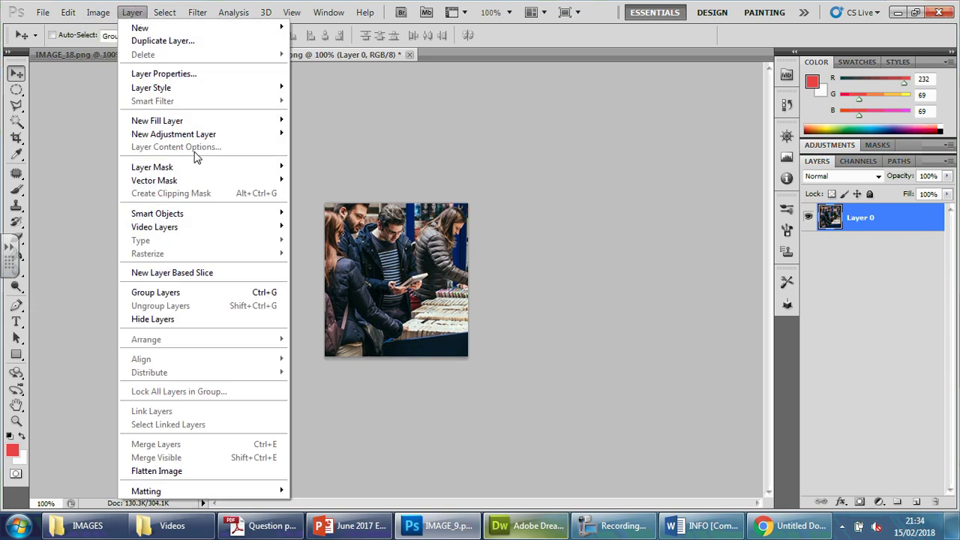
mouse_move(274, 133)
click(378, 161)
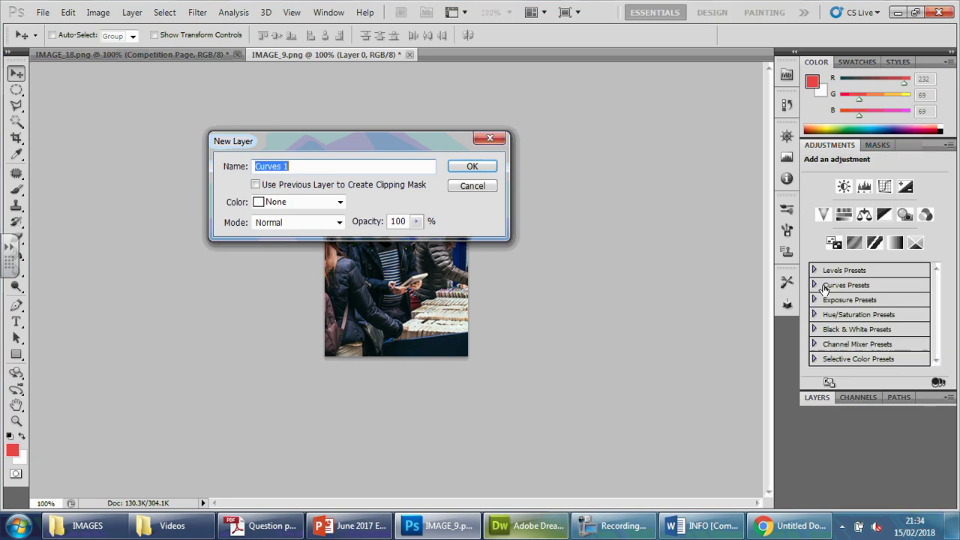
click(488, 165)
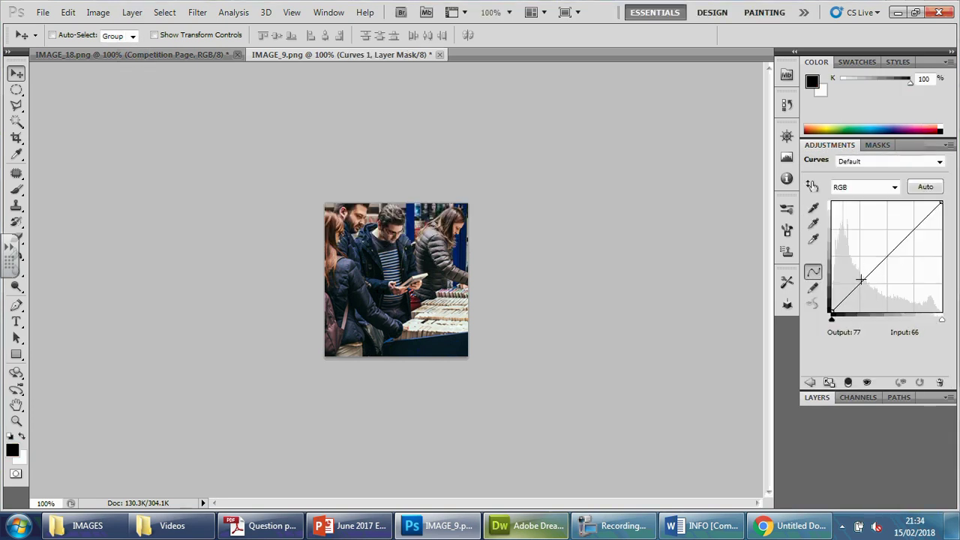
drag(869, 276, 868, 283)
click(895, 253)
drag(896, 253, 915, 213)
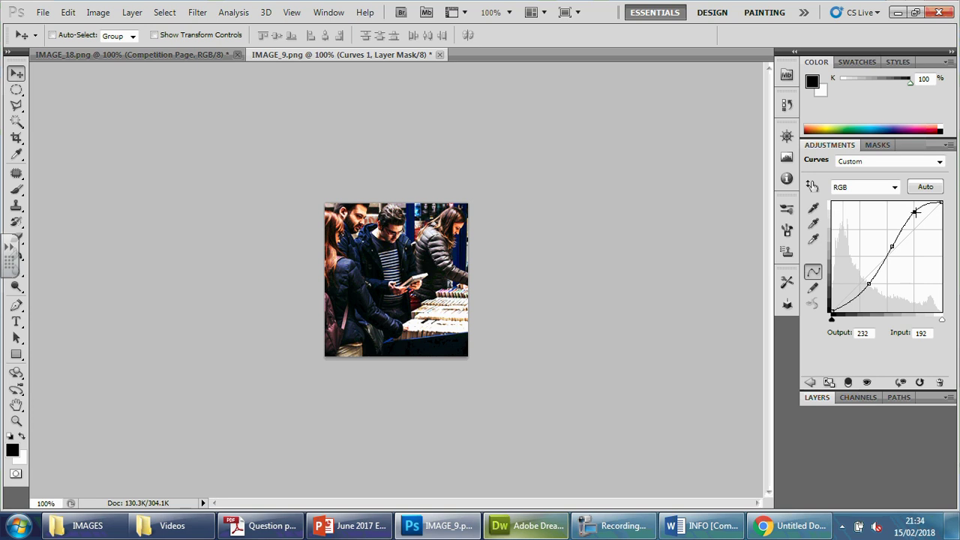
drag(868, 283, 866, 281)
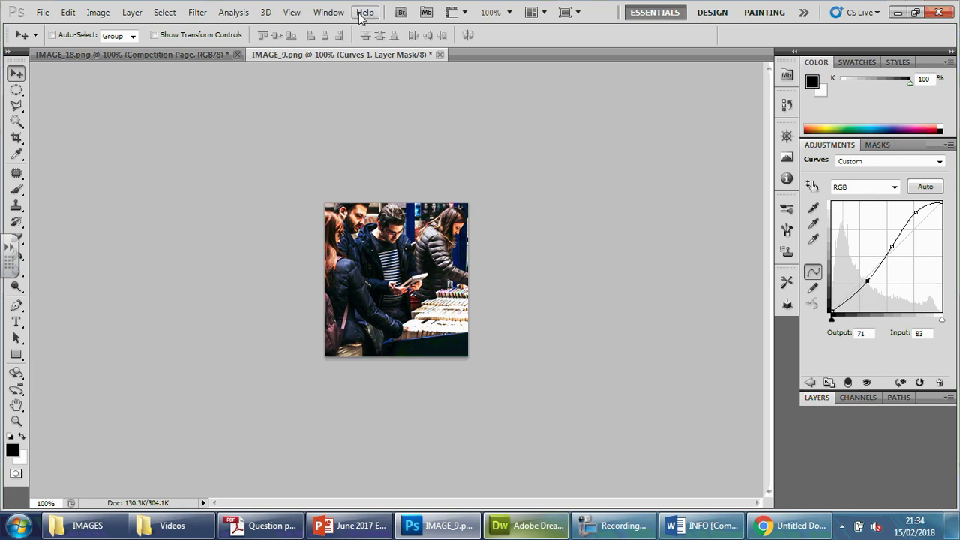
key(ctrl+alt+shift+m)
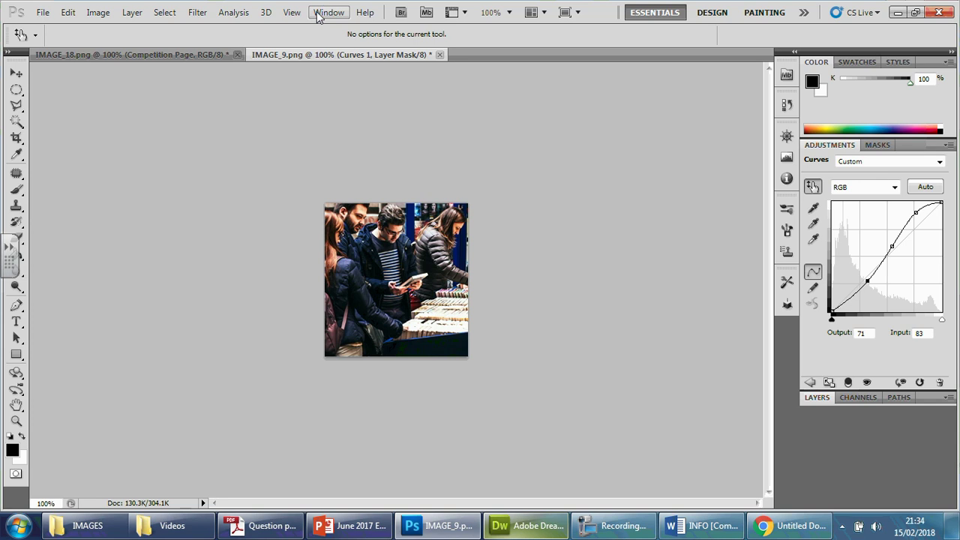
click(292, 14)
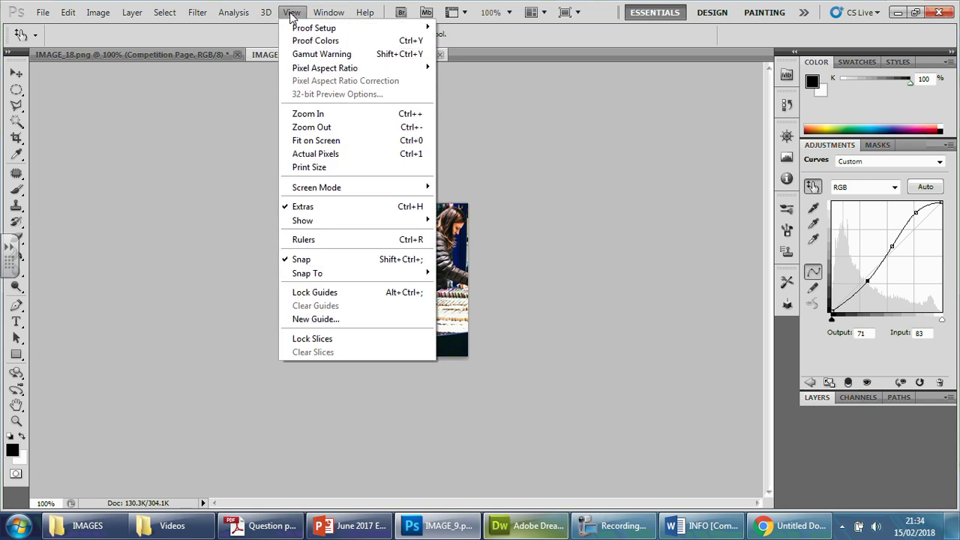
mouse_move(328, 13)
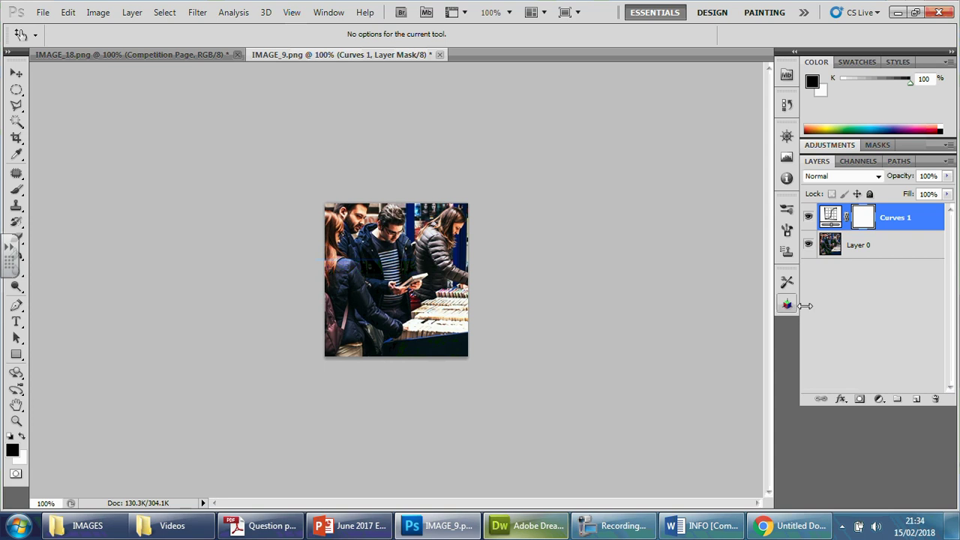
click(36, 34)
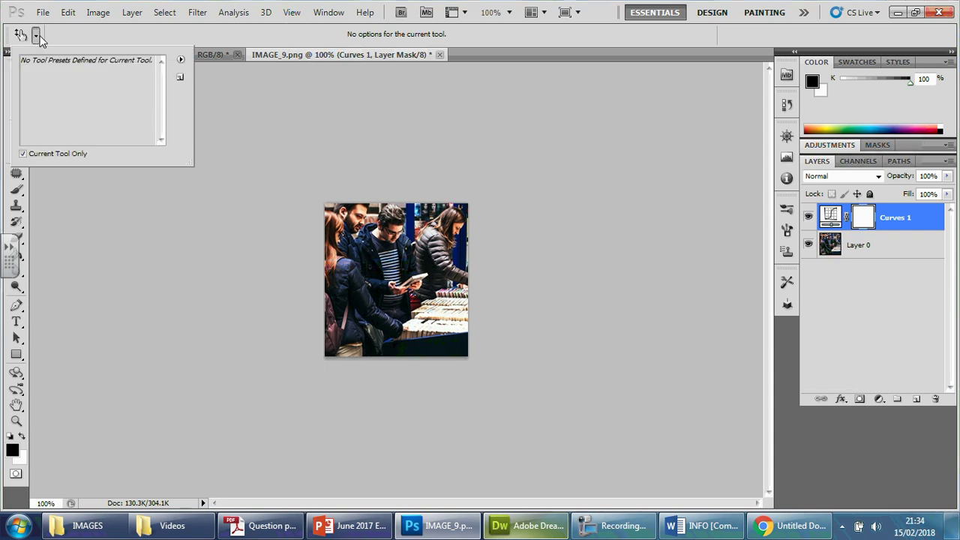
click(12, 38)
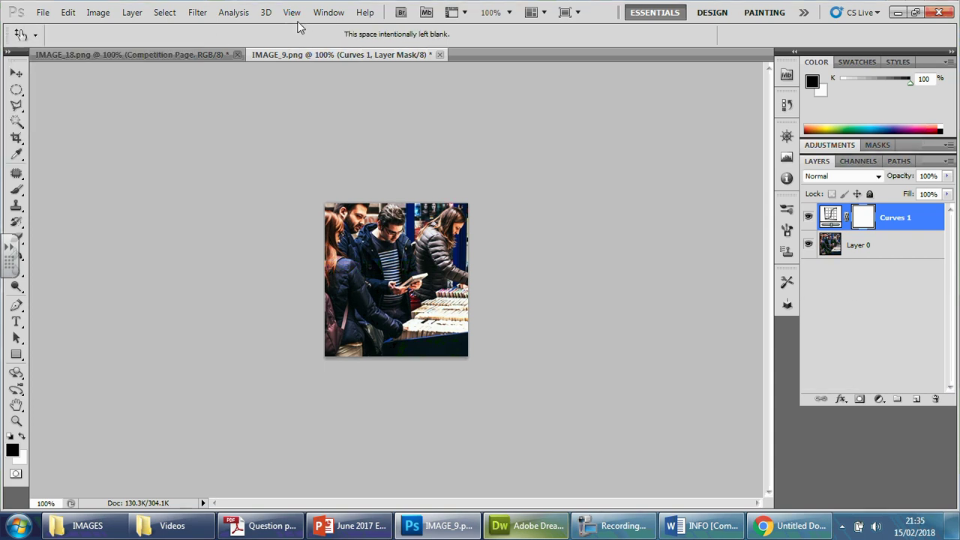
Duplicate the Competition Page text layer in IMAGE_18.png and try to transfer the copy into IMAGE_9.png.
click(324, 13)
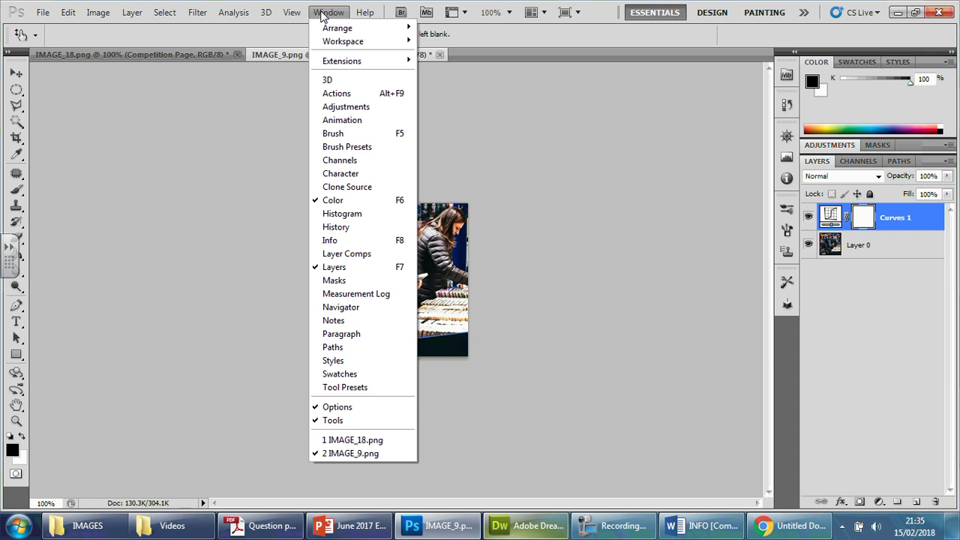
click(237, 30)
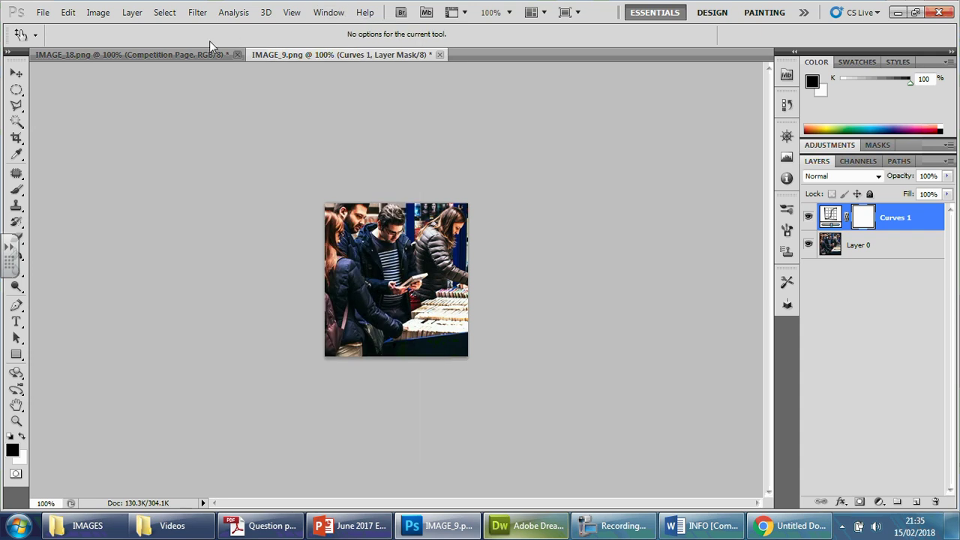
click(135, 54)
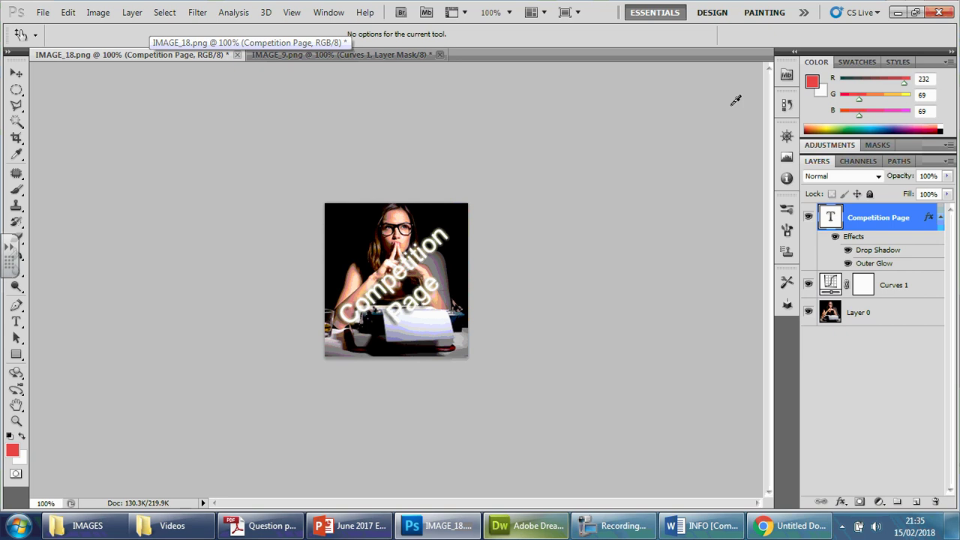
click(16, 73)
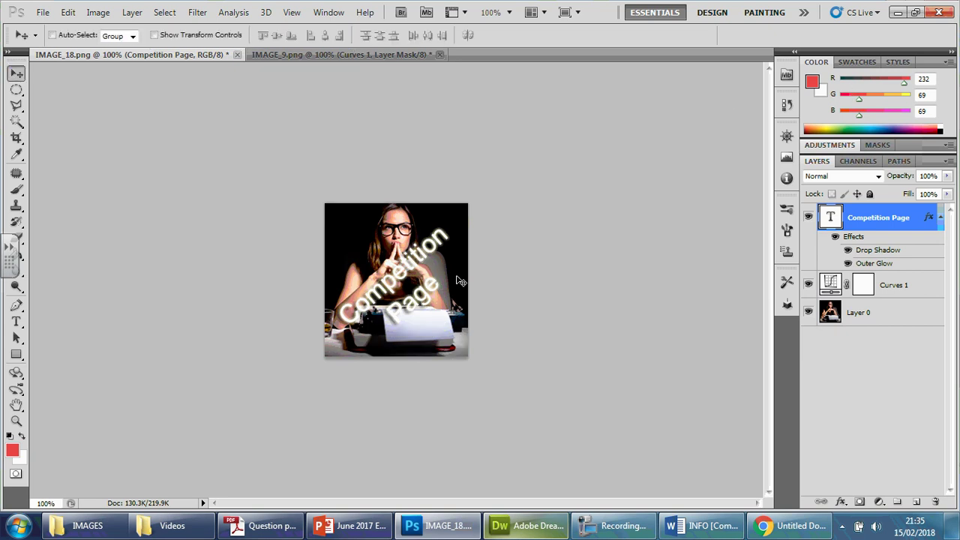
right_click(906, 218)
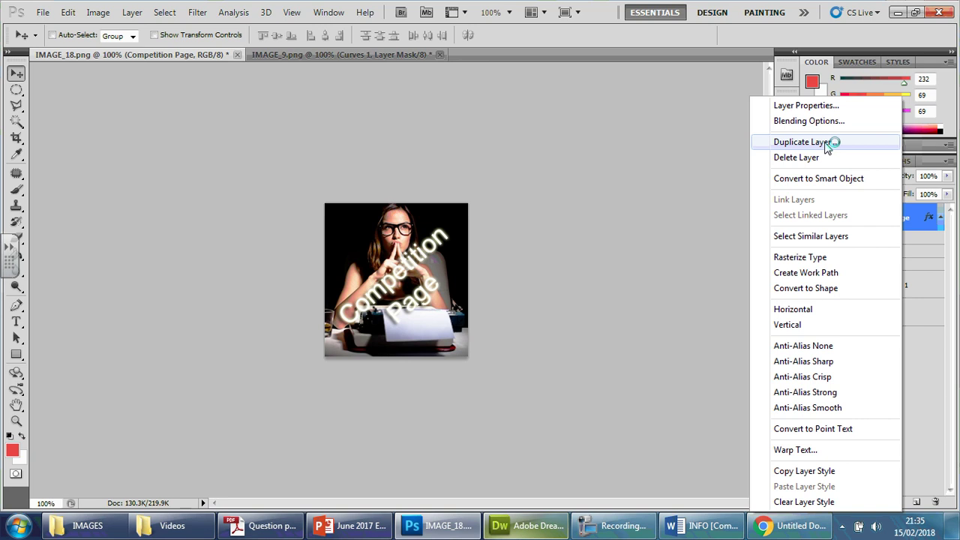
click(801, 141)
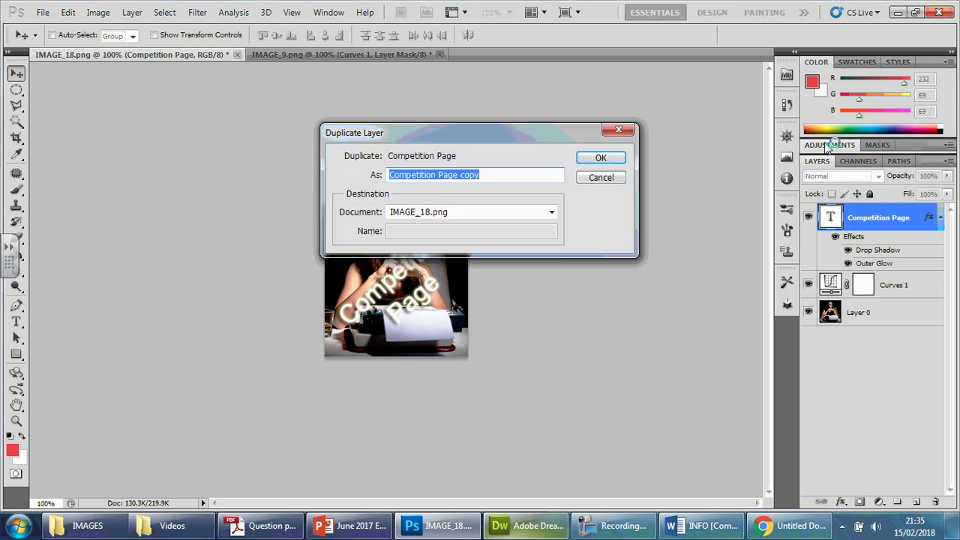
click(605, 160)
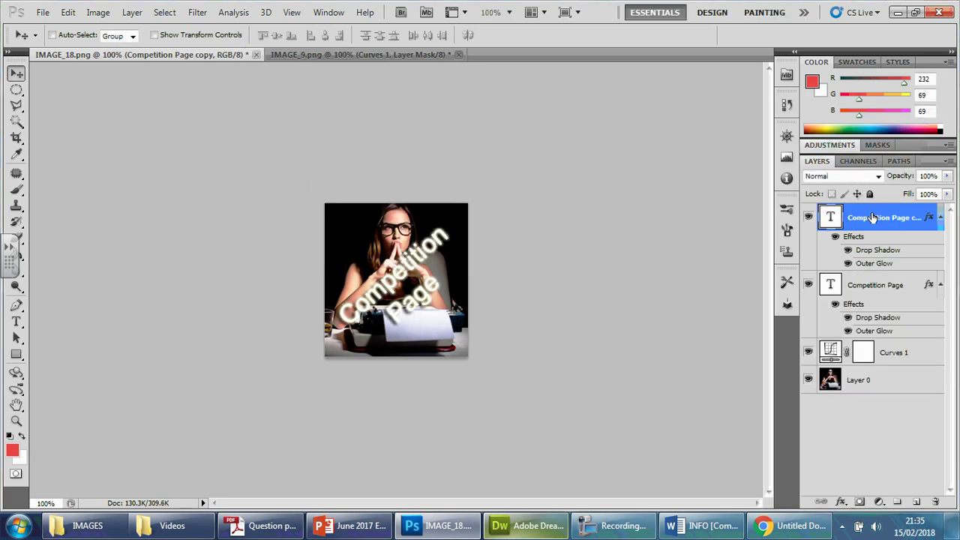
drag(876, 220, 364, 53)
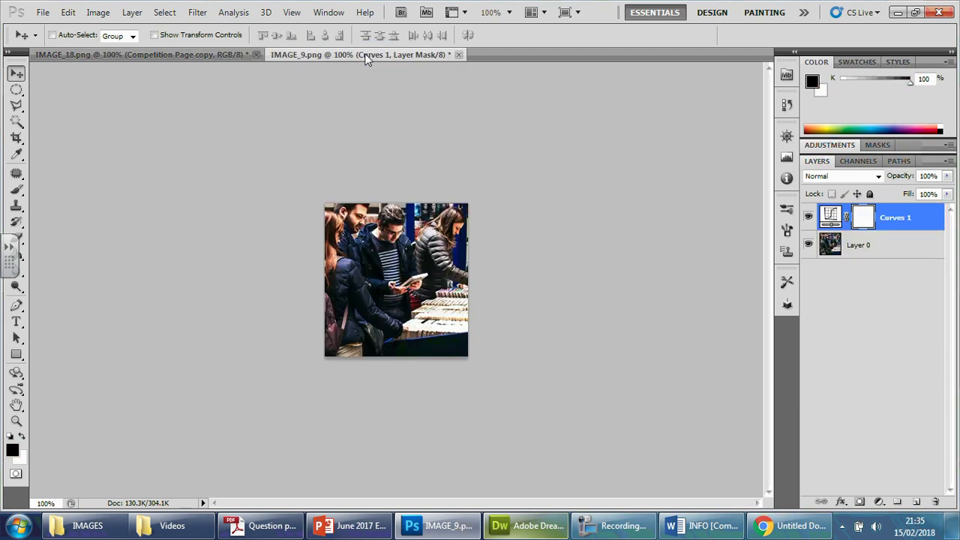
click(209, 51)
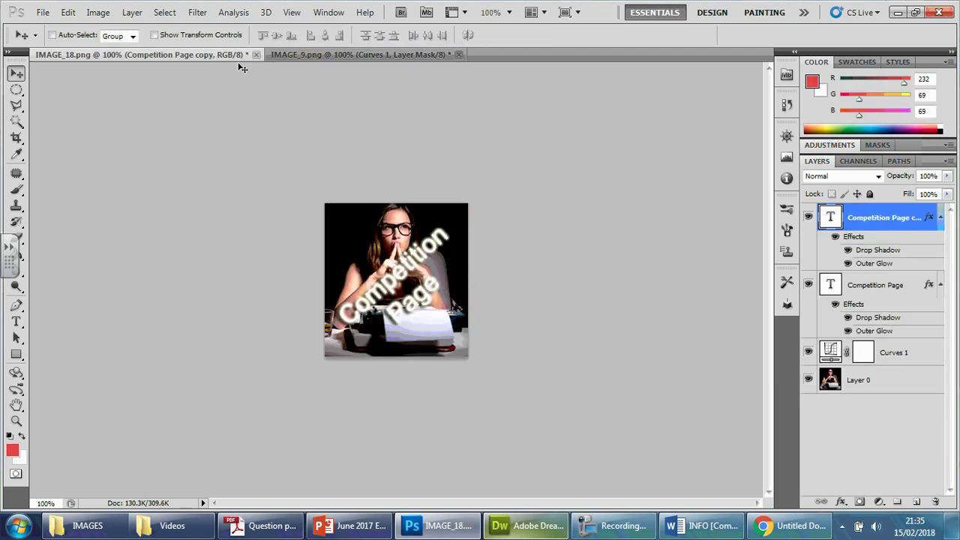
Copy the caption copy's layer style from IMAGE_18.png, try pasting it onto Layer 0 of IMAGE_9.png, and undo the paste.
right_click(900, 230)
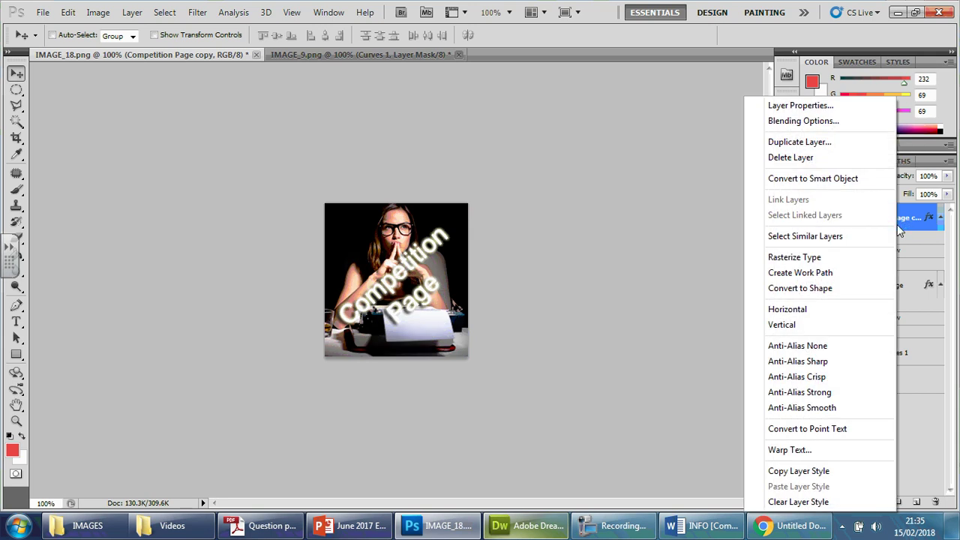
click(819, 474)
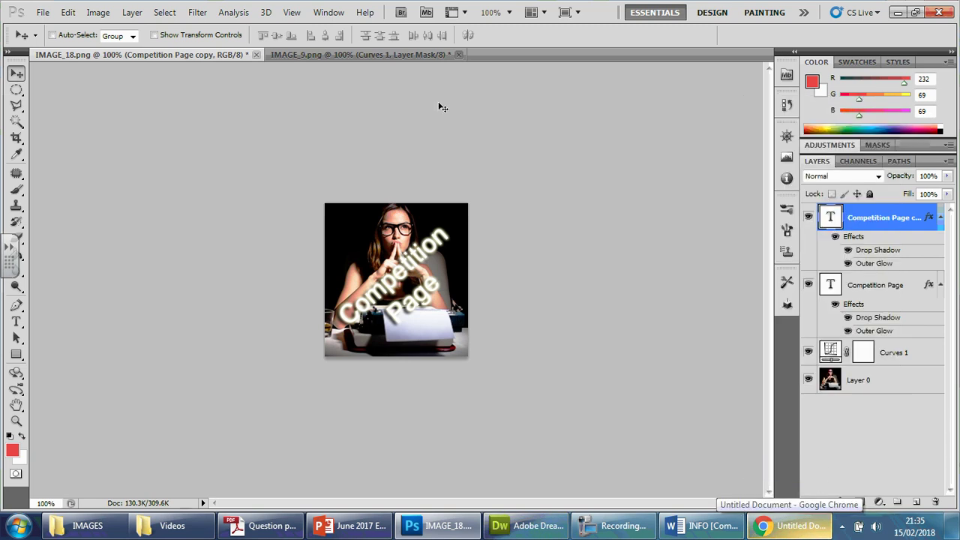
click(368, 55)
right_click(857, 305)
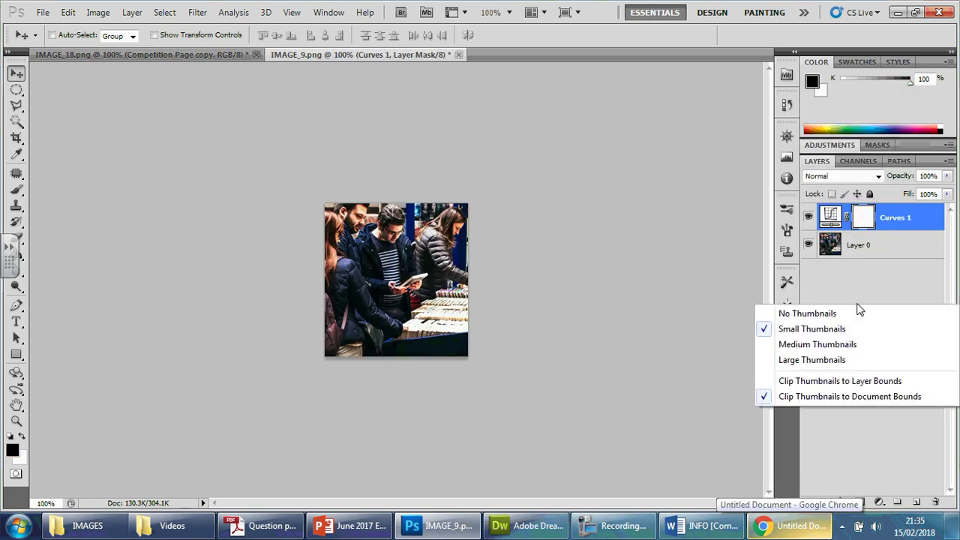
click(860, 287)
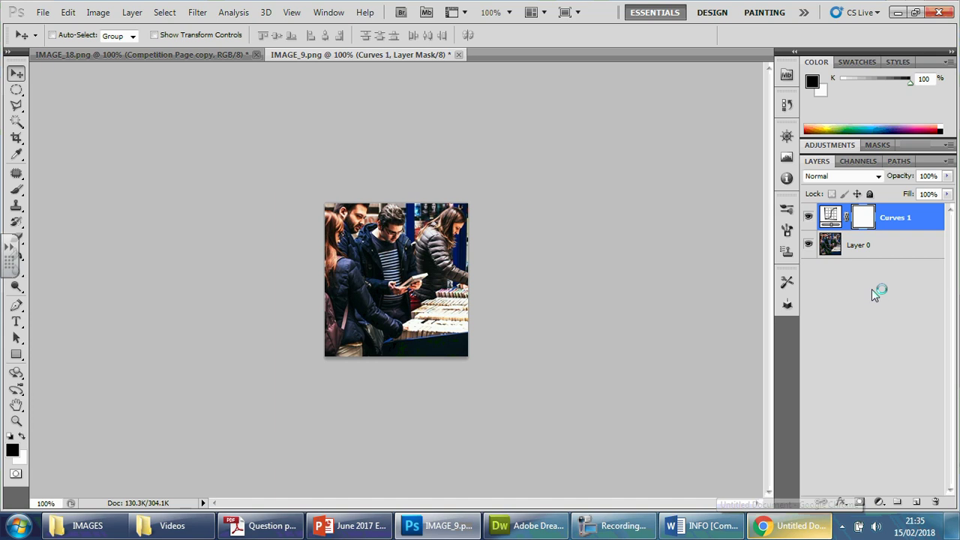
right_click(879, 247)
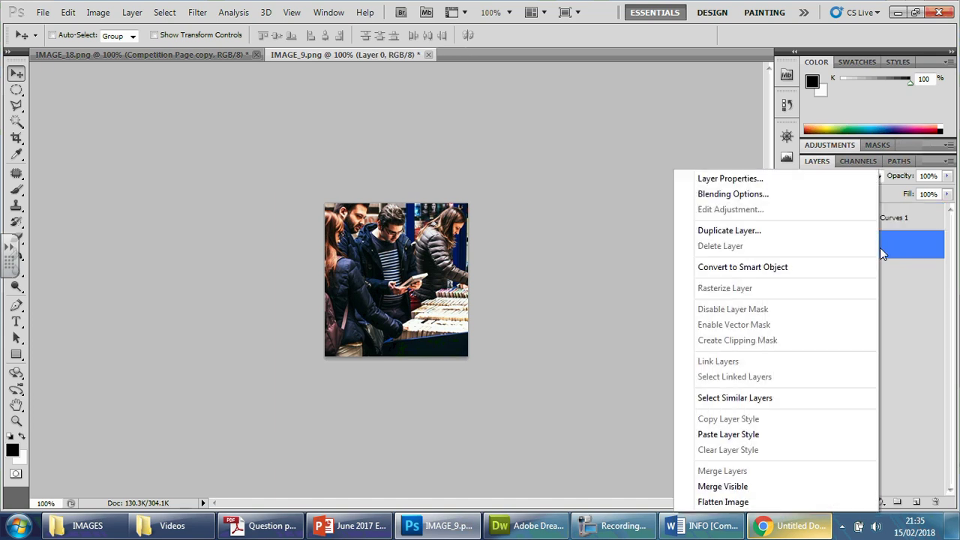
click(783, 435)
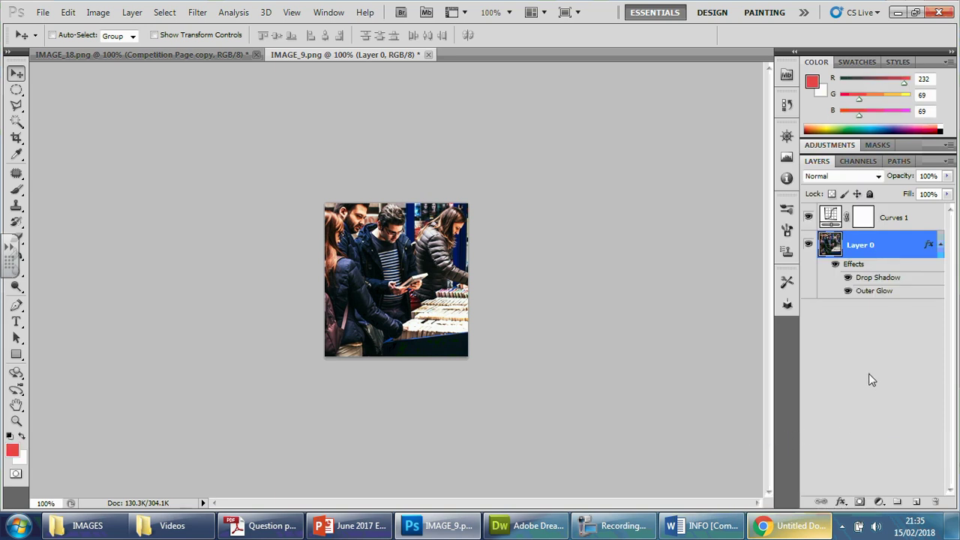
key(ctrl+z)
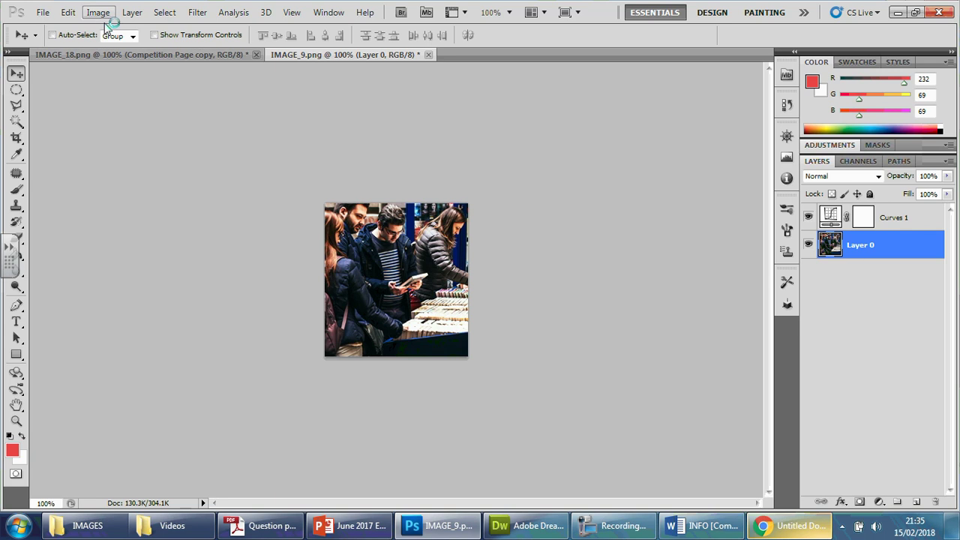
Delete the original Competition Page text layer from IMAGE_18.png, keeping its duplicate.
click(133, 56)
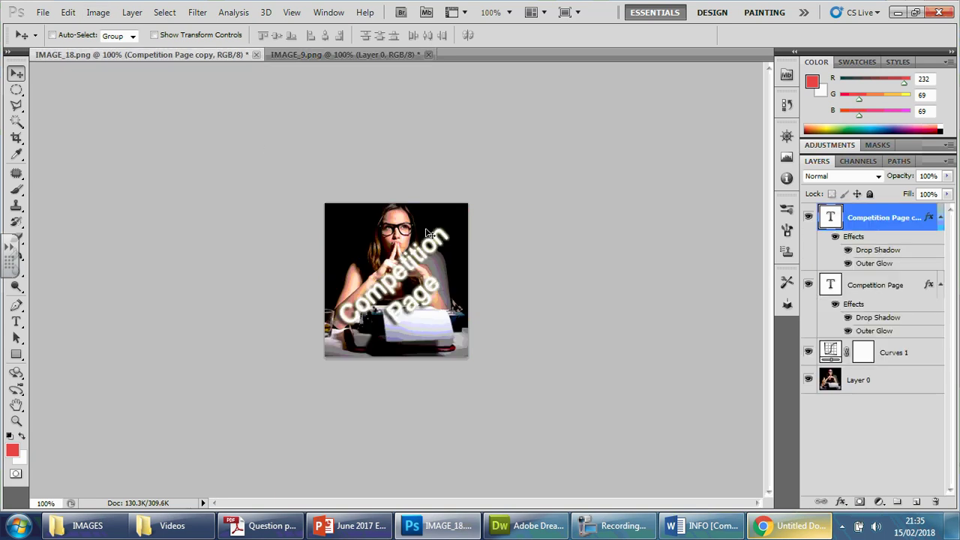
click(293, 54)
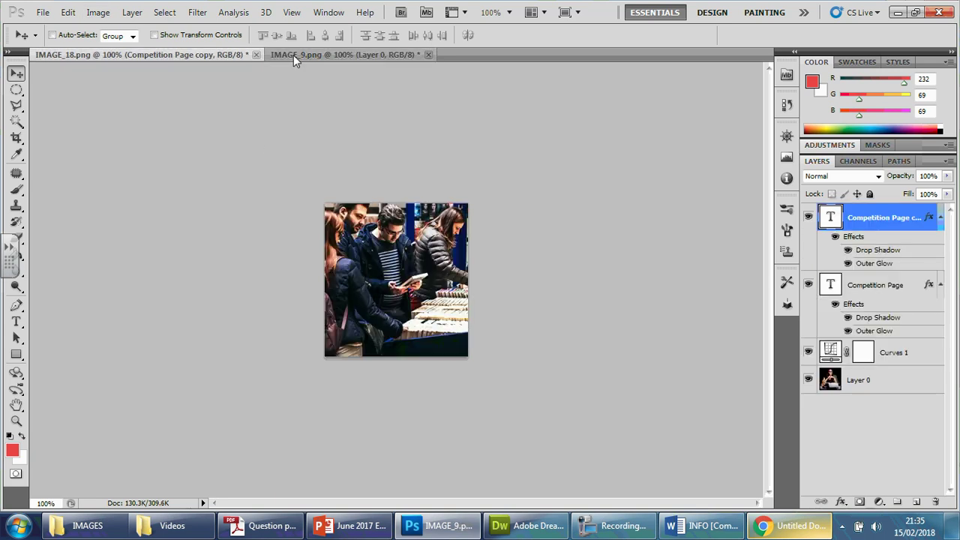
click(227, 58)
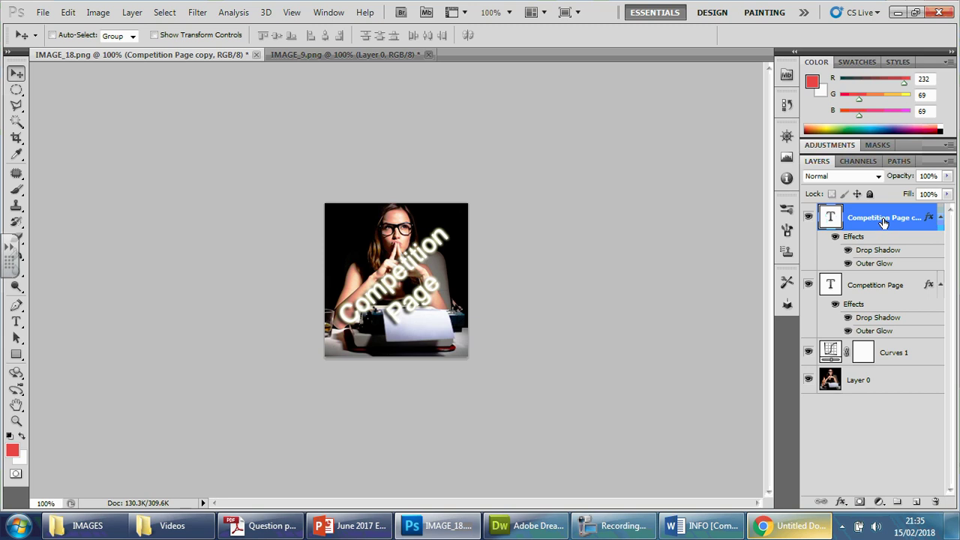
right_click(886, 287)
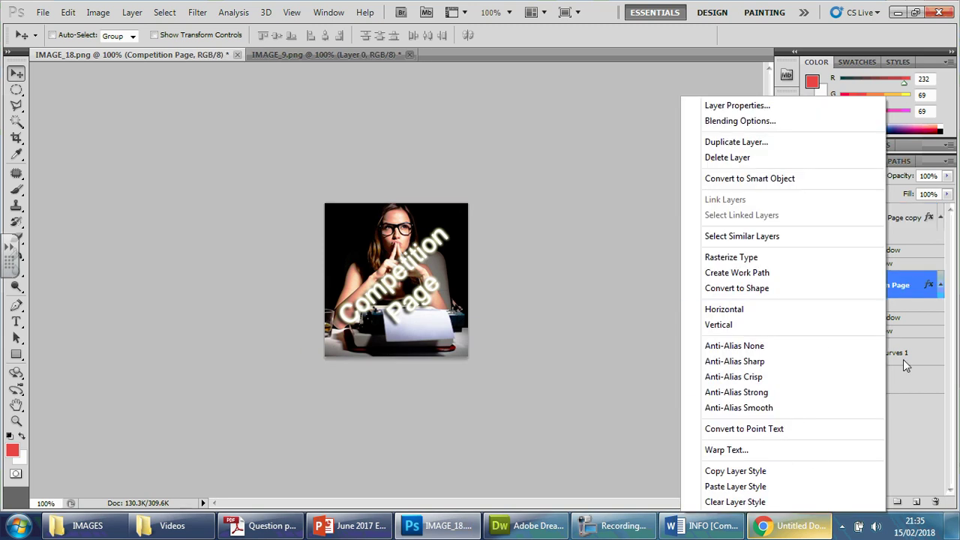
right_click(910, 281)
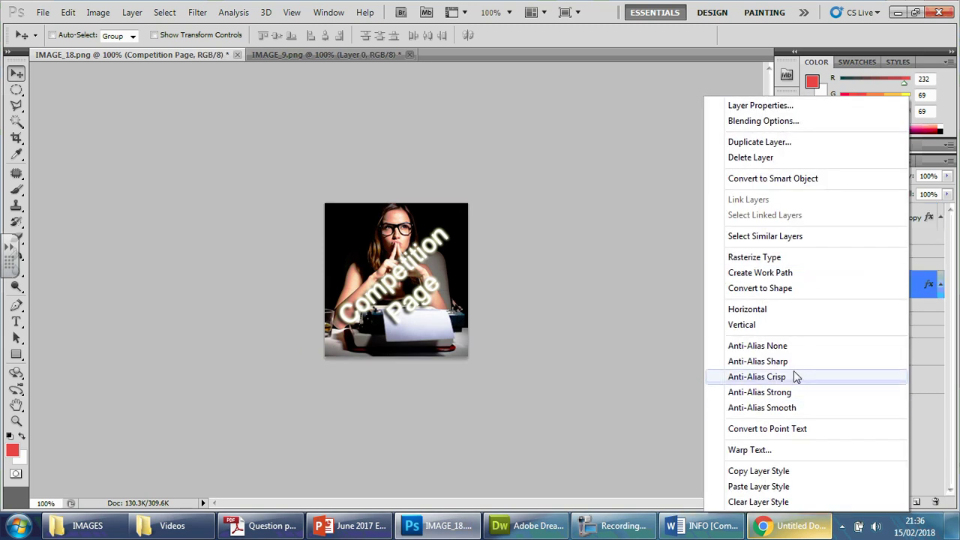
click(779, 158)
click(447, 210)
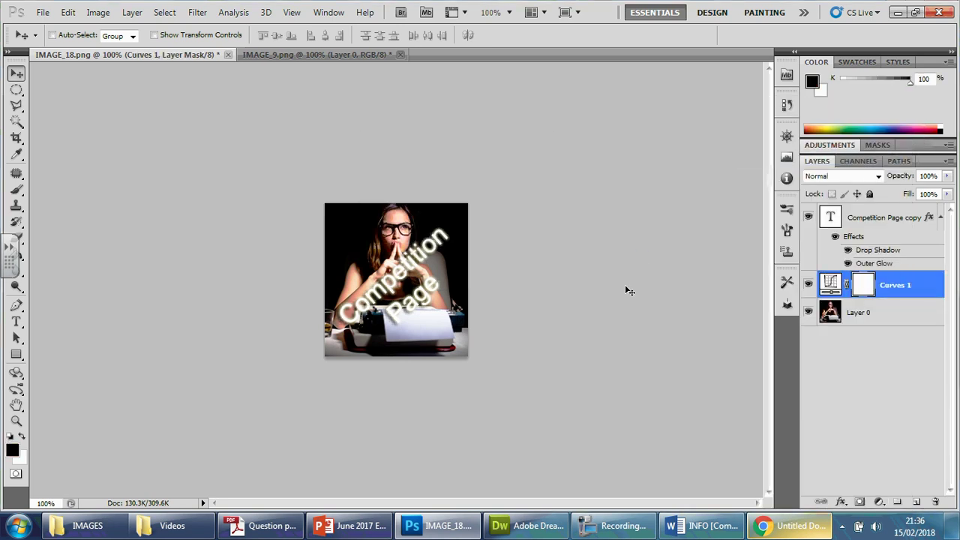
Add a centred white 36 pt Arial text box reading "Events" across the lower half of the bookstall photo in IMAGE_9.png.
click(337, 59)
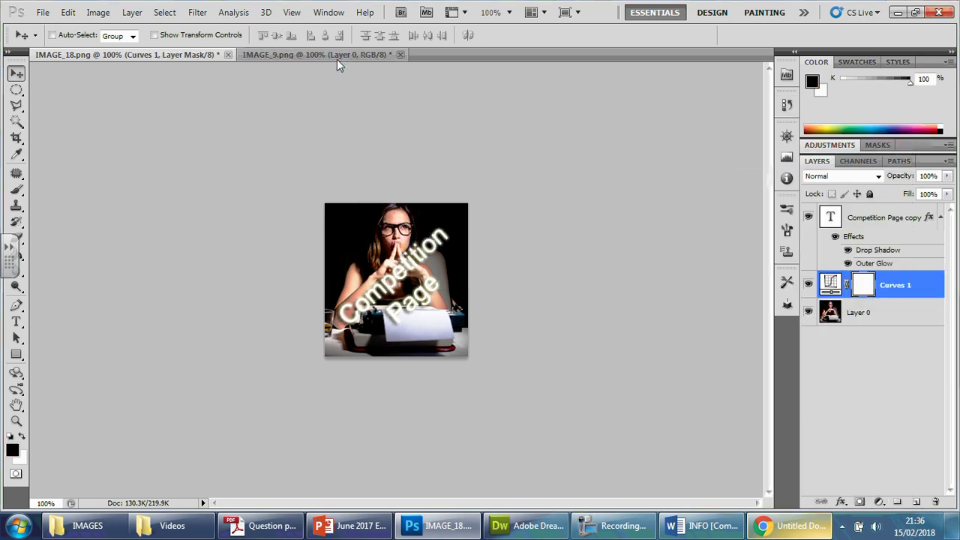
click(16, 321)
drag(338, 282, 453, 330)
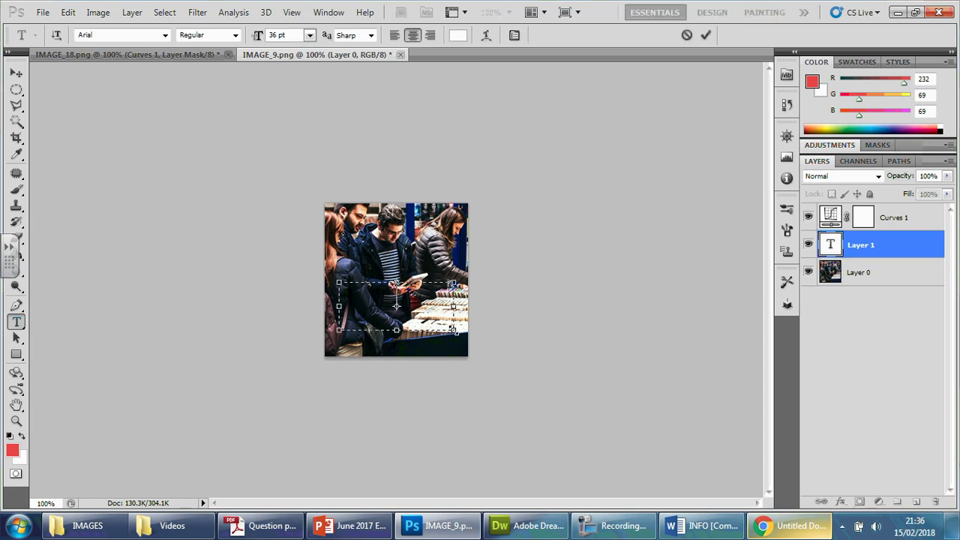
text(Events)
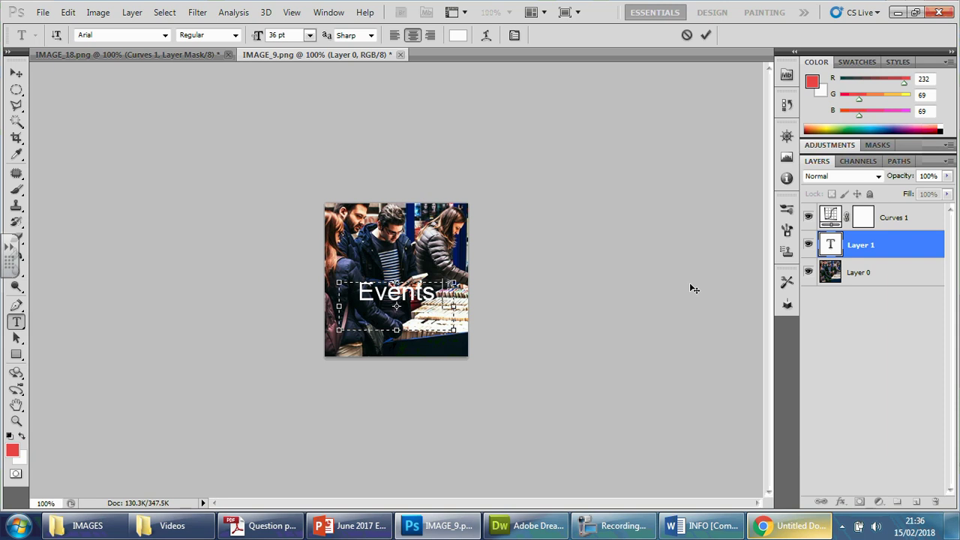
Check the events page thumbnail instruction in the question paper PDF and return to Photoshop.
click(264, 525)
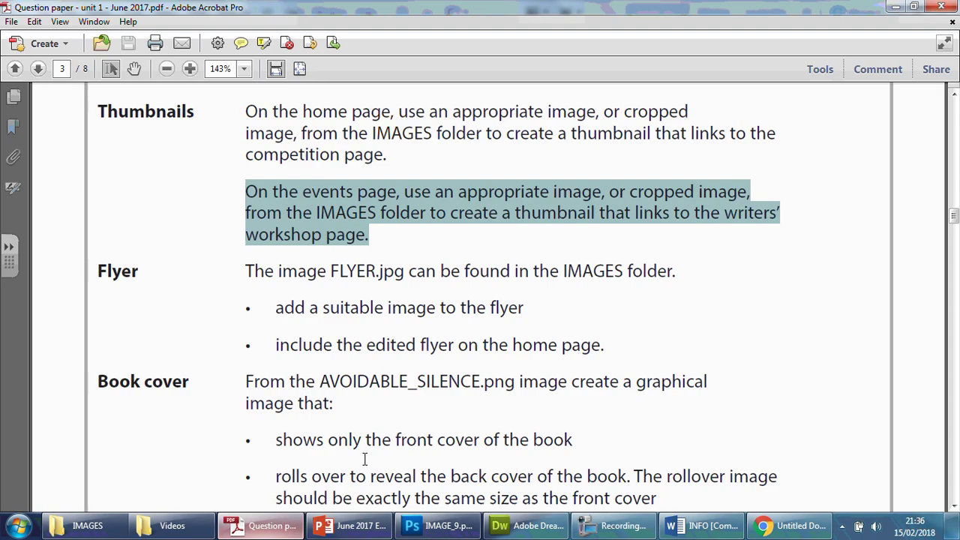
click(332, 193)
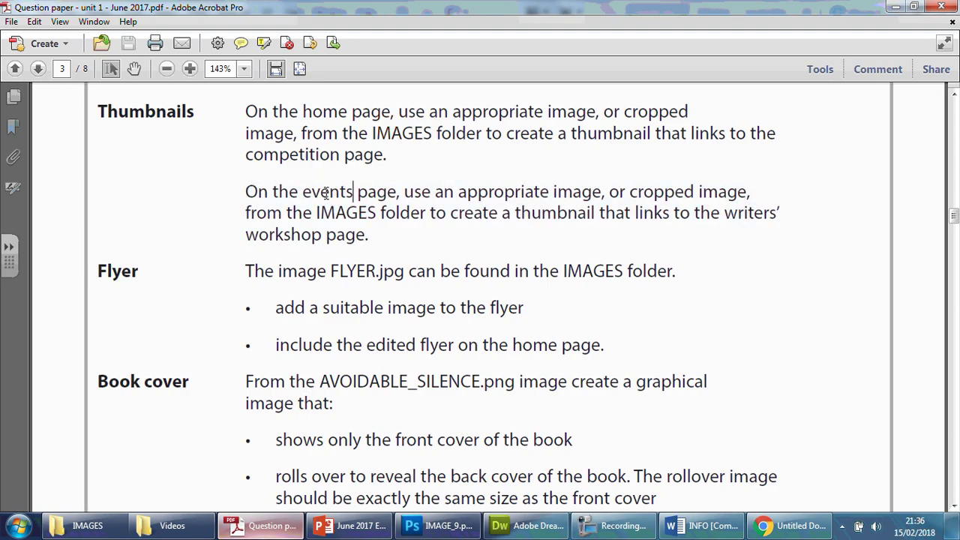
triple_click(326, 193)
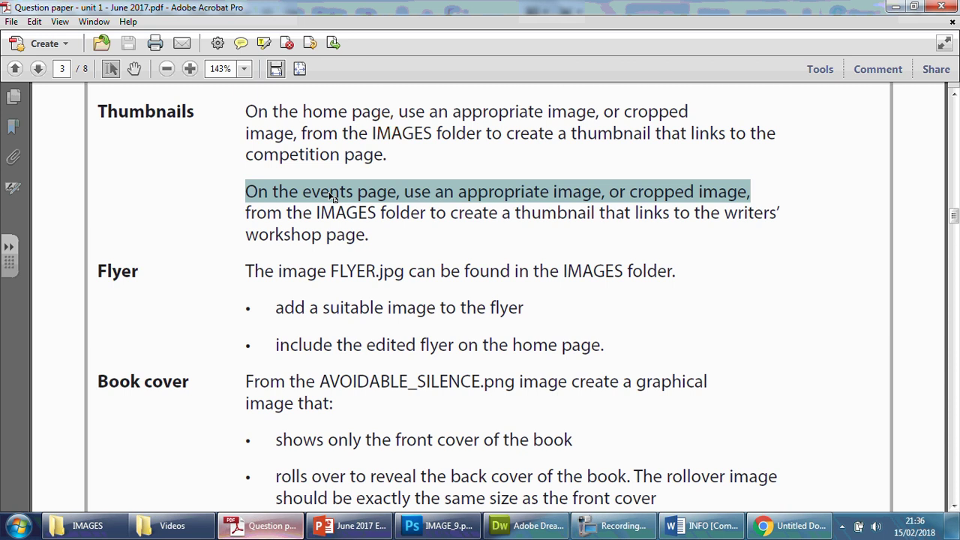
click(442, 525)
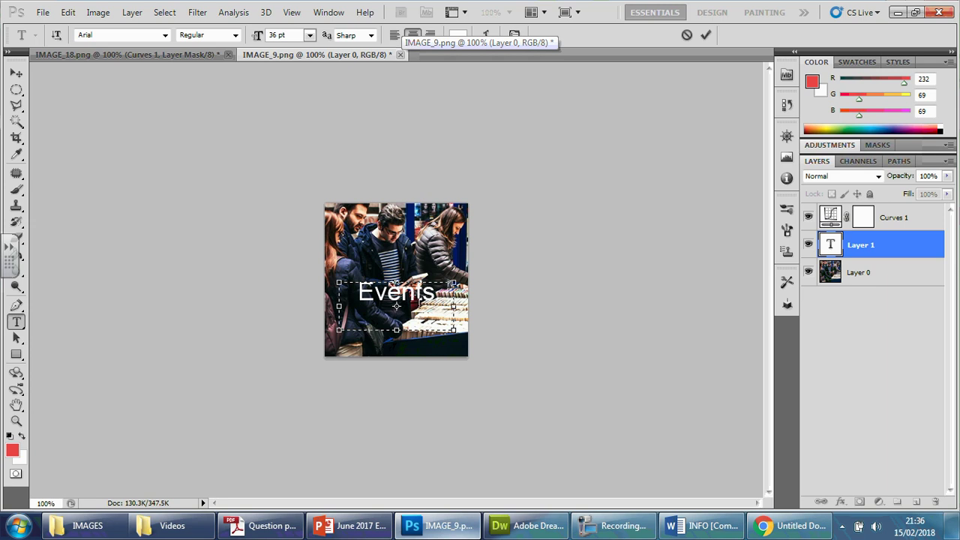
Abandon the Events caption and close IMAGE_9.png without saving its changes.
key(BackSpace)
key(BackSpace)
key(BackSpace)
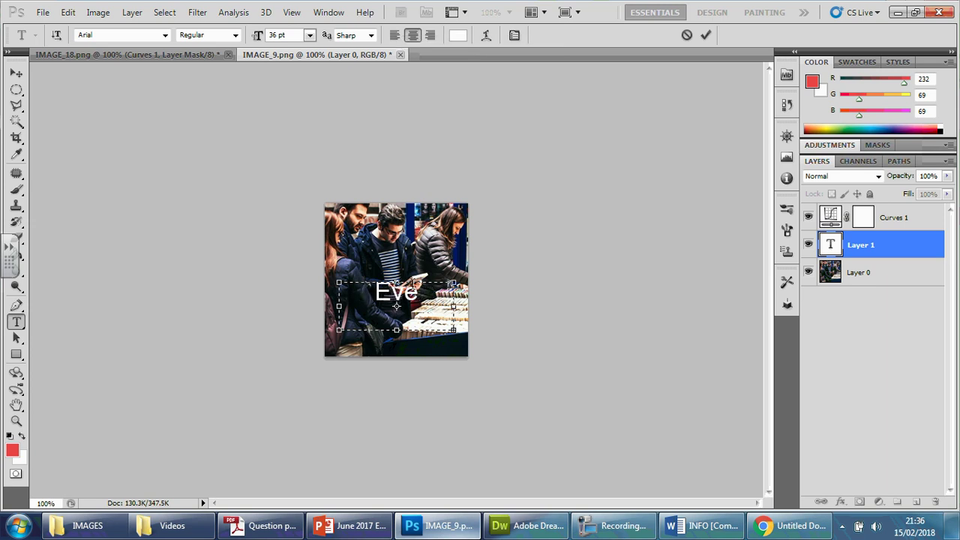
click(16, 73)
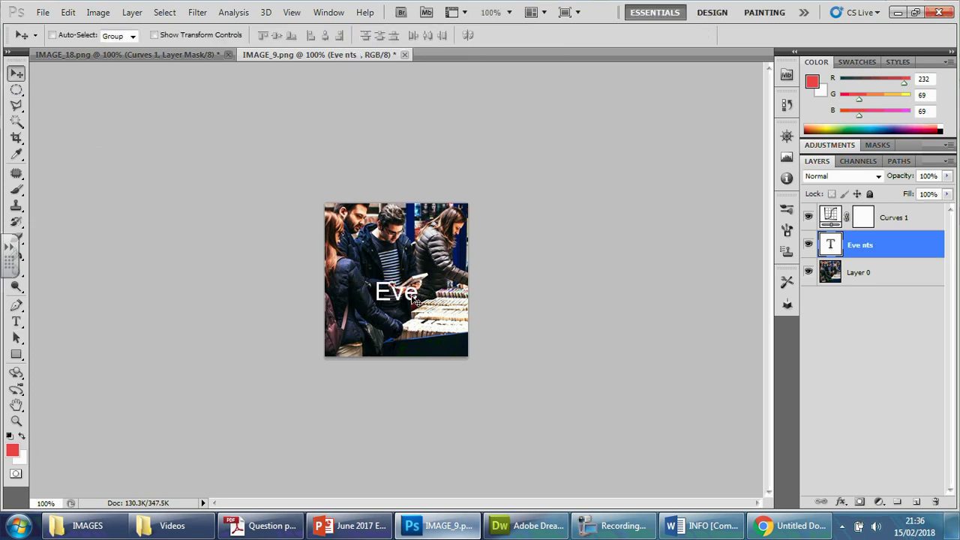
right_click(900, 243)
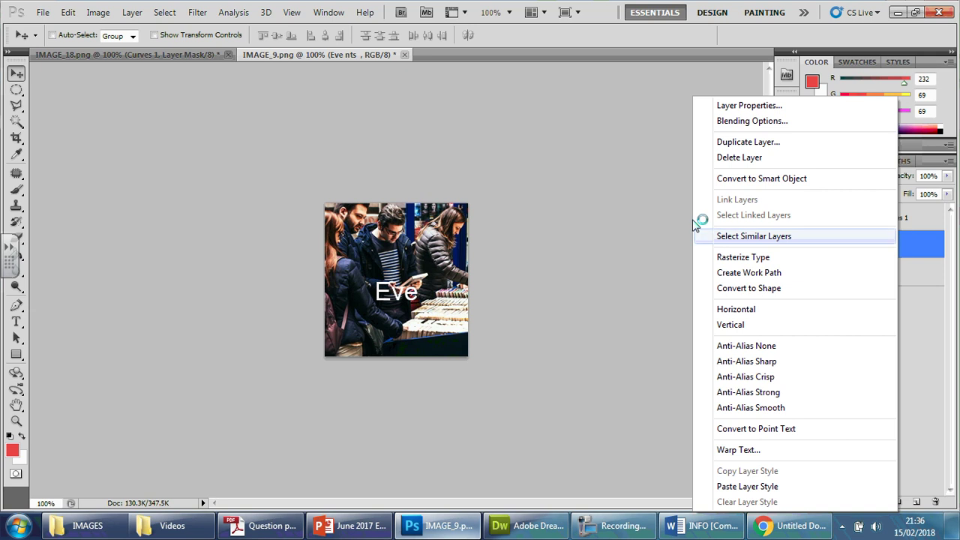
click(452, 111)
click(404, 54)
click(490, 205)
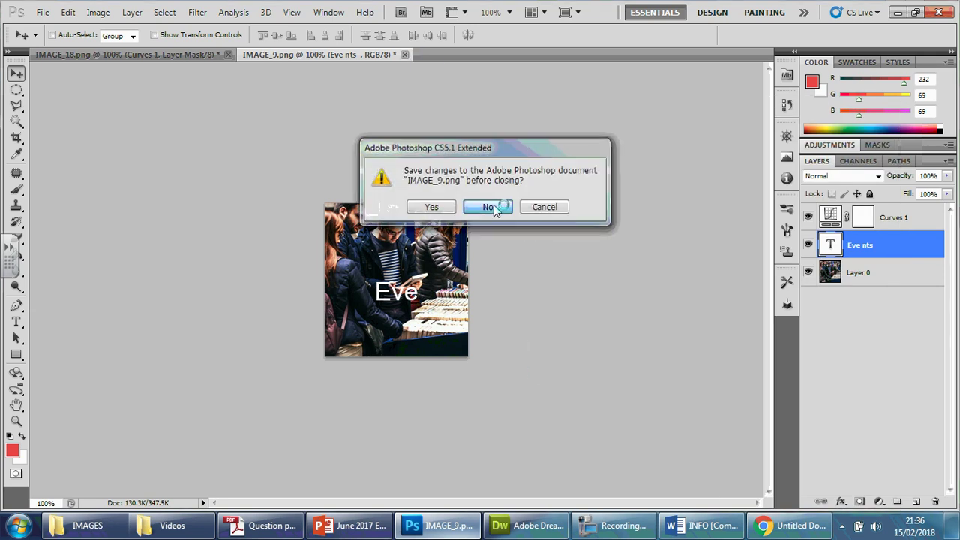
Begin opening an image and browse the IMAGES folder in Windows Explorer for a writers' workshop photo, selecting IMAGE_5.
click(43, 13)
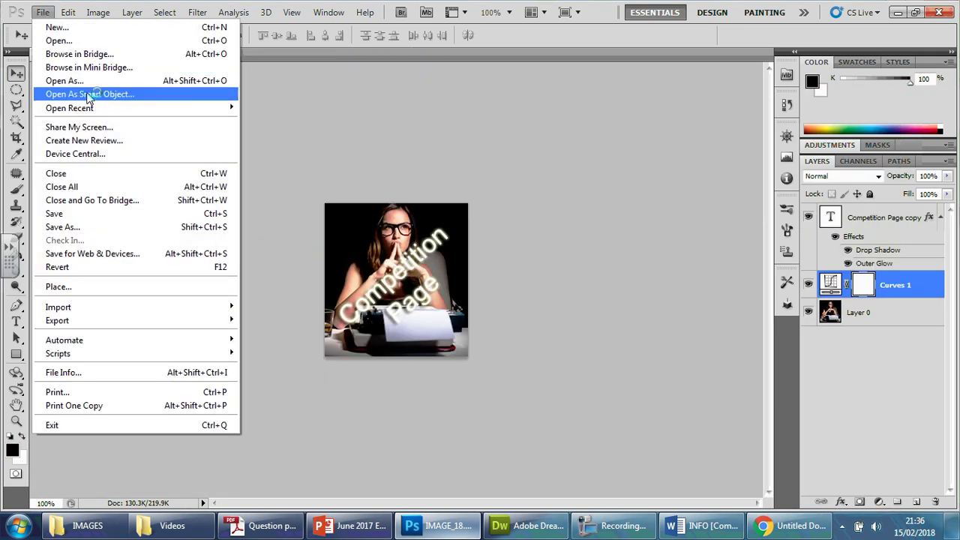
click(84, 44)
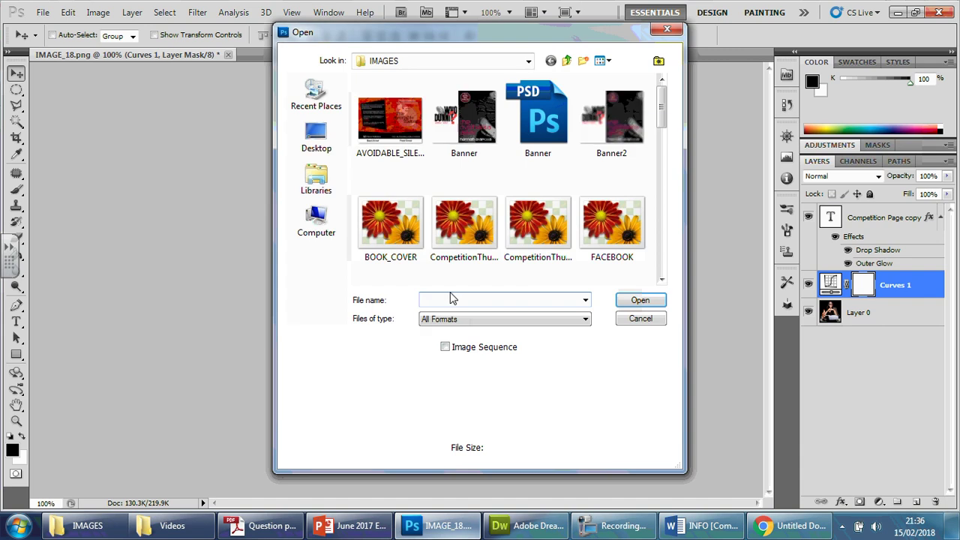
click(82, 525)
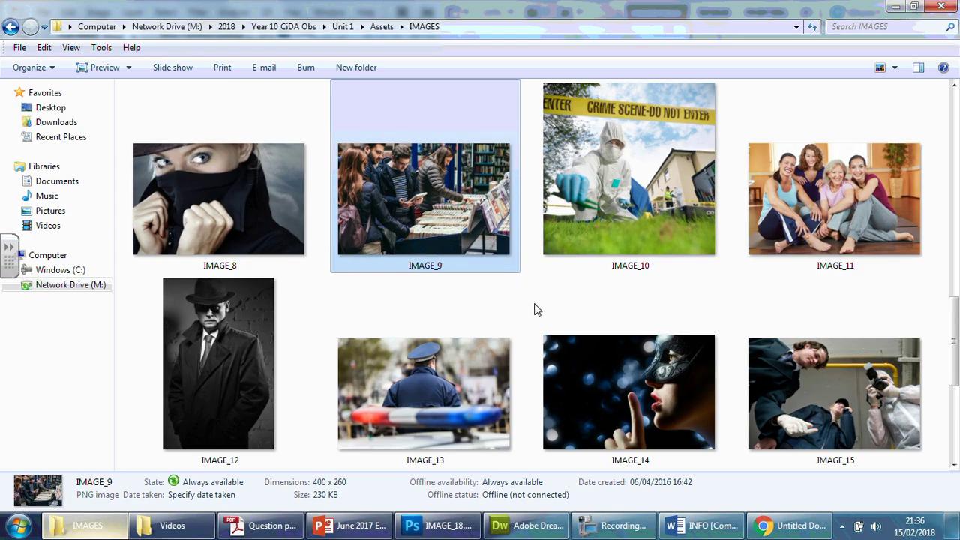
scroll(808, 266, down, 3)
scroll(794, 272, up, 6)
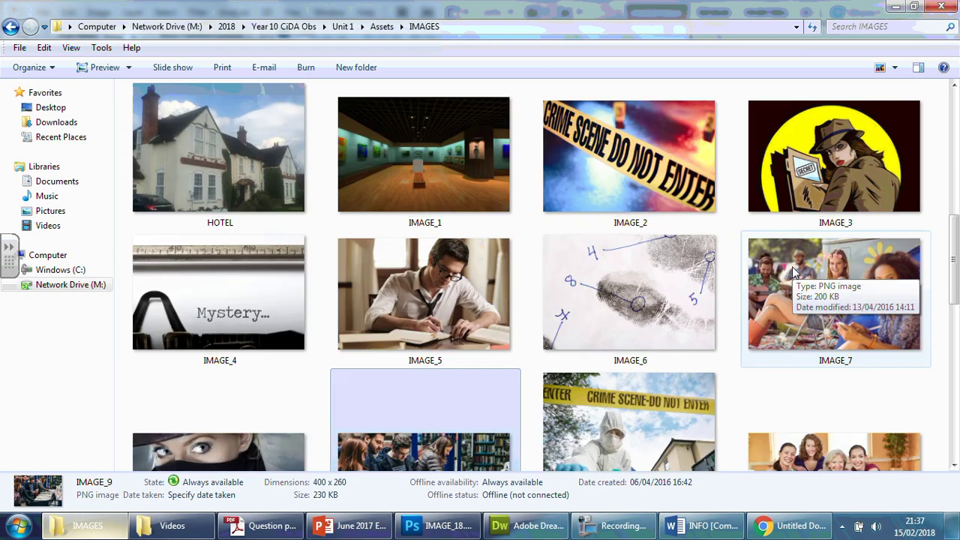
scroll(793, 272, up, 3)
scroll(793, 271, up, 3)
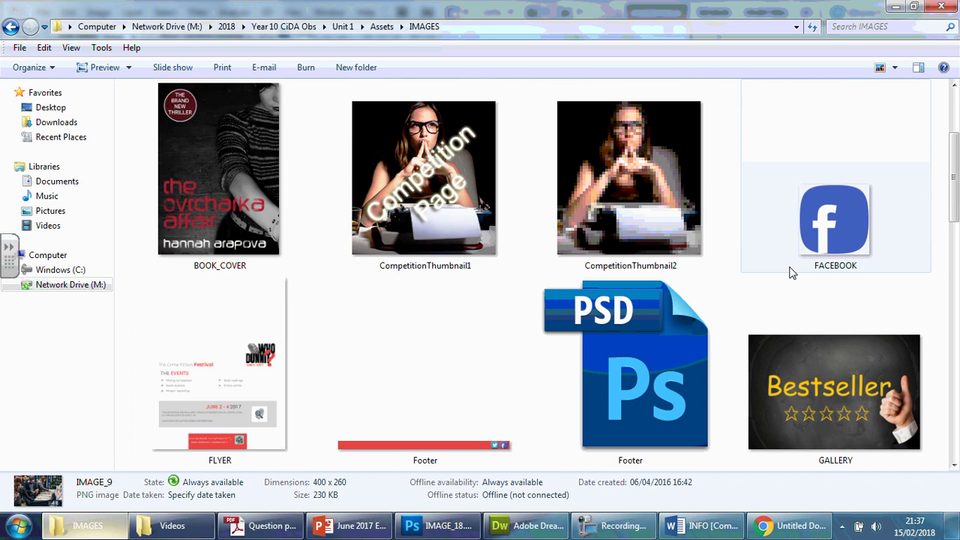
scroll(792, 270, down, 5)
scroll(791, 273, down, 3)
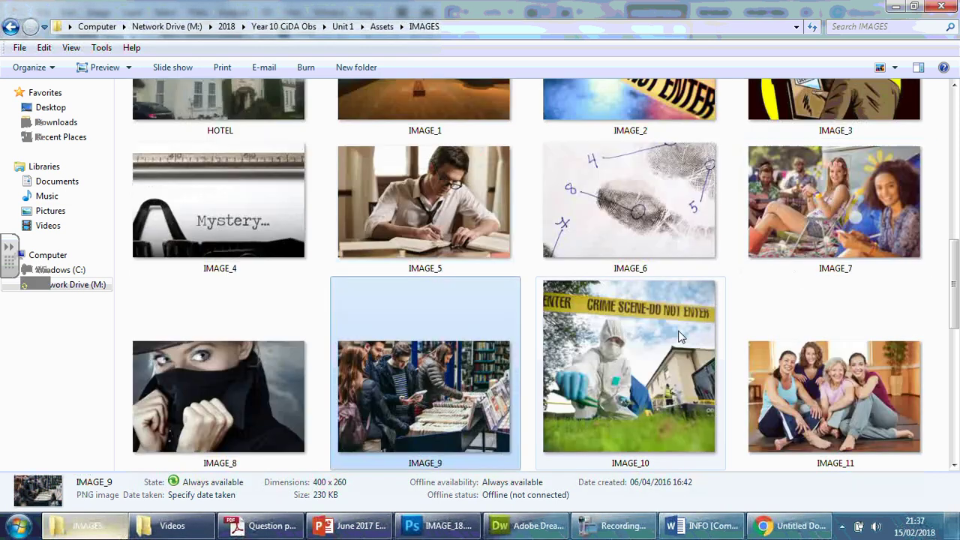
click(417, 199)
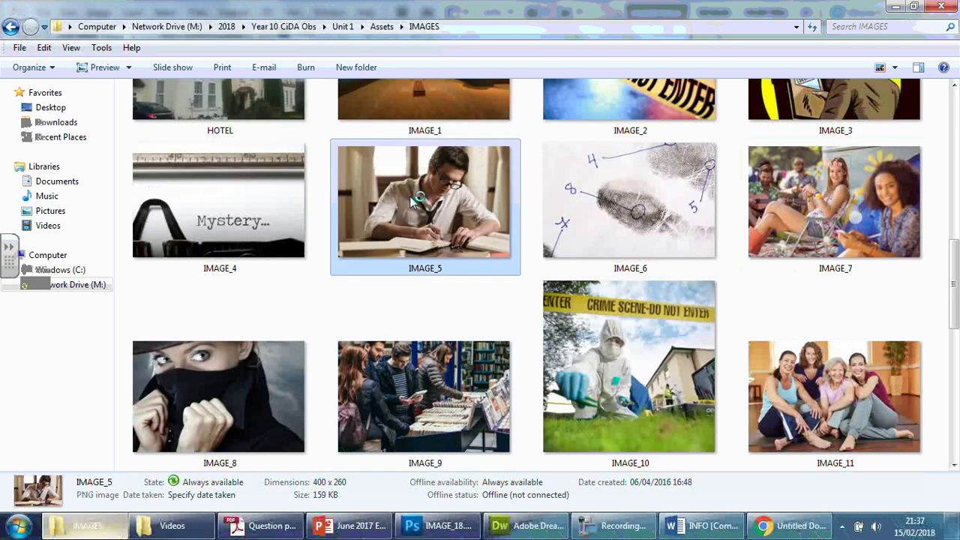
Compare IMAGE_5 with IMAGE_16 and the remaining photos in the folder, and return to Photoshop.
scroll(865, 291, down, 3)
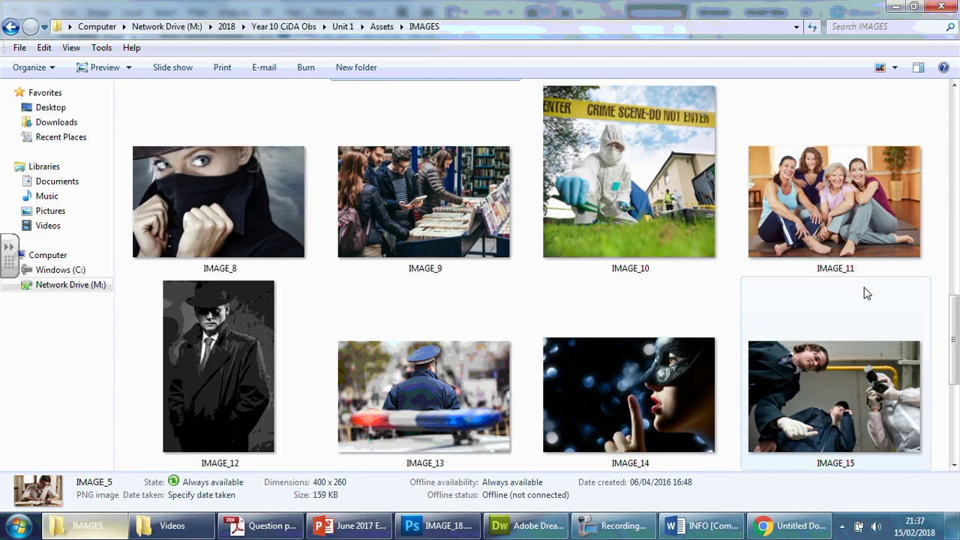
scroll(865, 291, down, 2)
scroll(865, 293, down, 3)
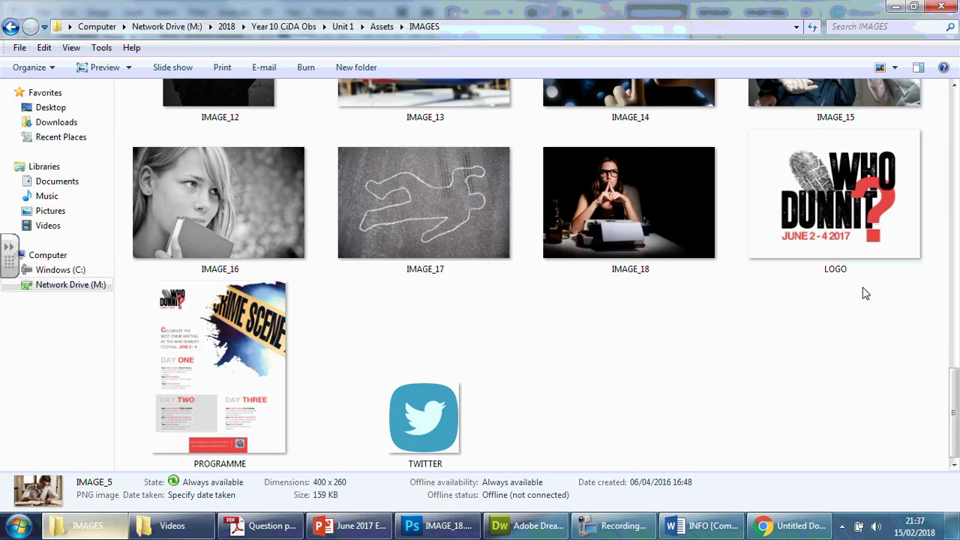
scroll(863, 293, up, 7)
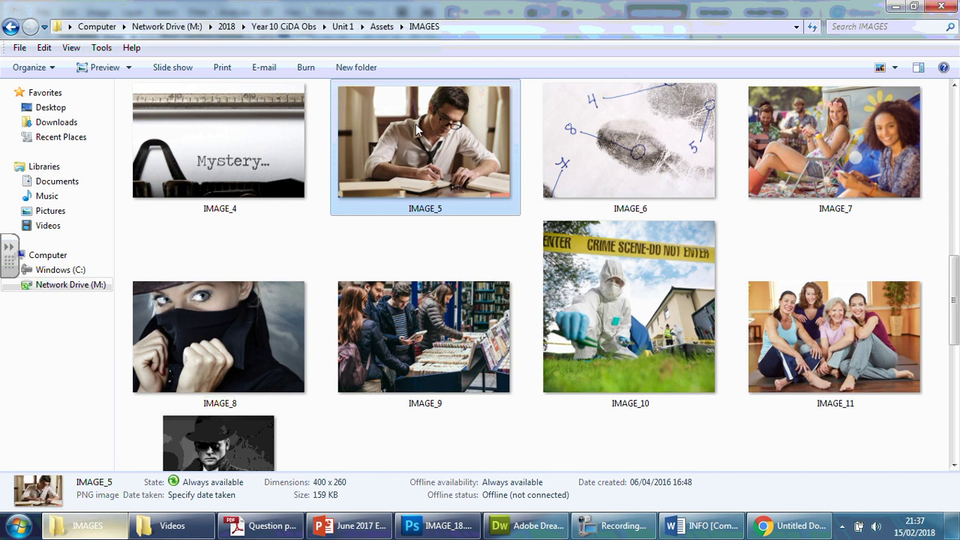
scroll(295, 293, down, 7)
click(250, 223)
scroll(572, 315, up, 6)
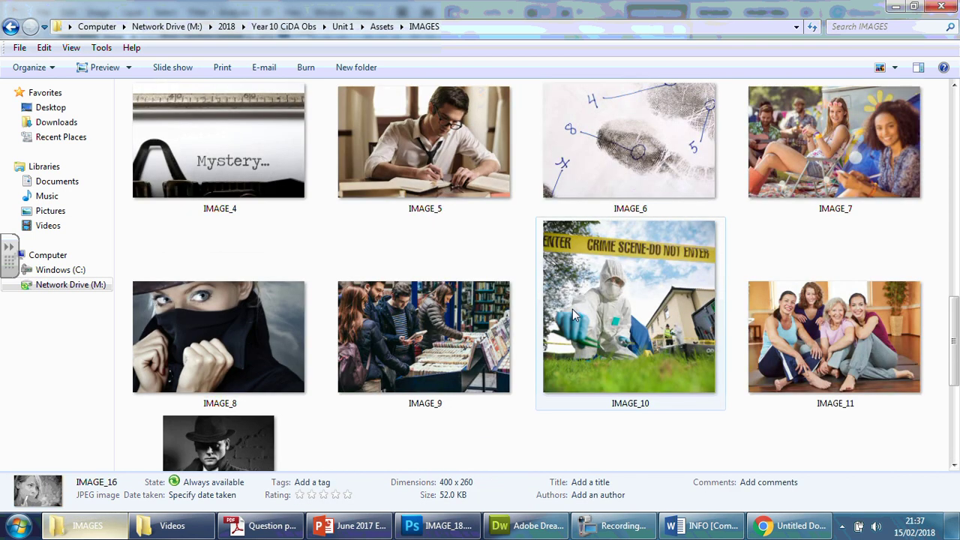
scroll(461, 160, down, 6)
scroll(238, 196, down, 7)
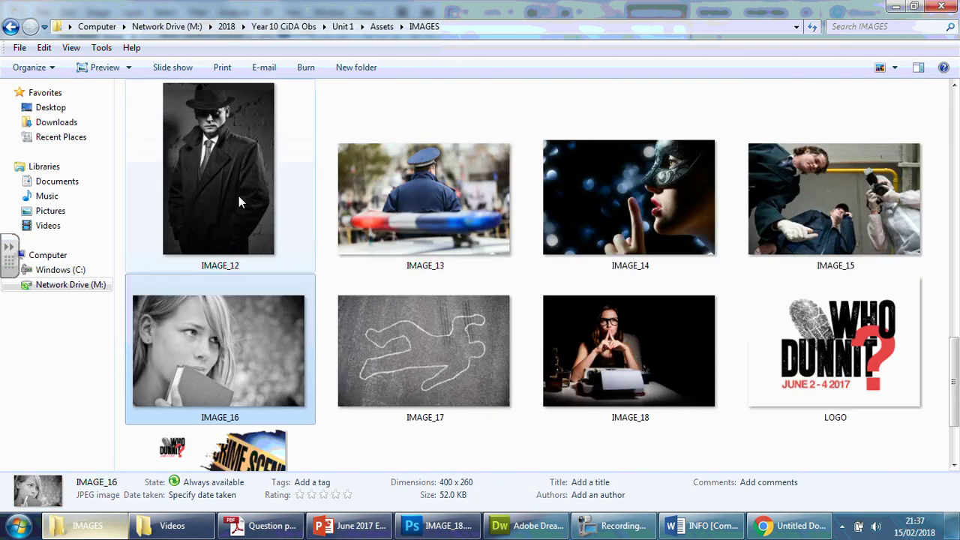
click(465, 180)
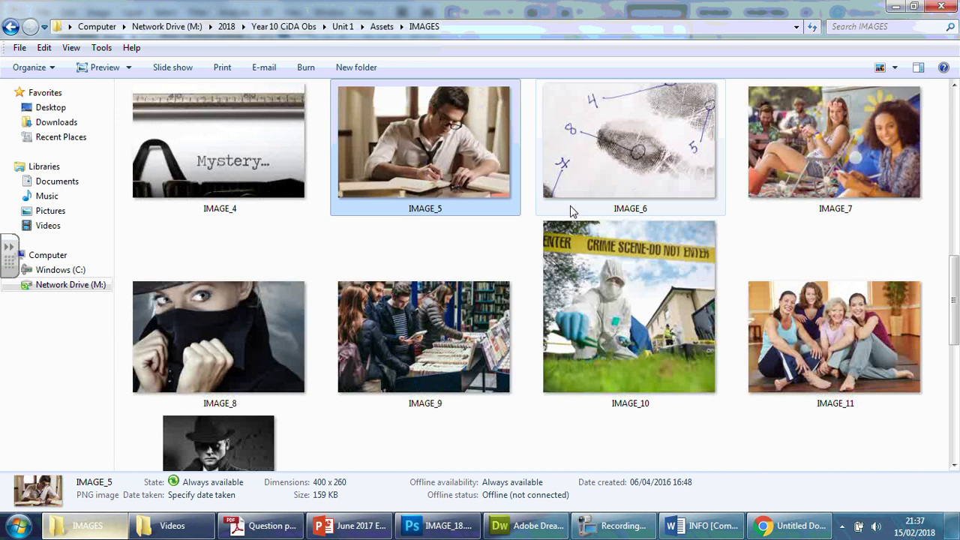
click(895, 6)
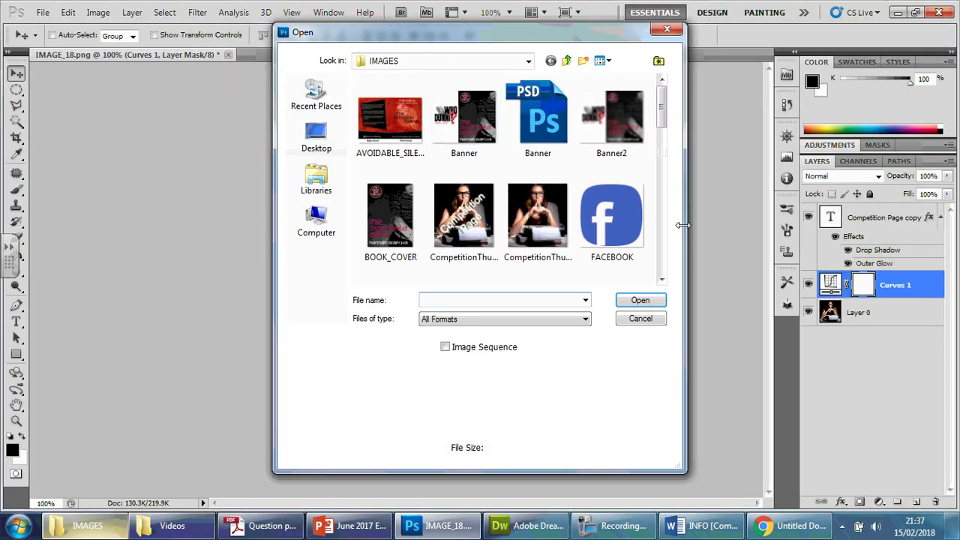
Open IMAGE_5.png, the photo of the man writing at a desk, from the IMAGES folder.
click(661, 279)
click(661, 279)
click(661, 279)
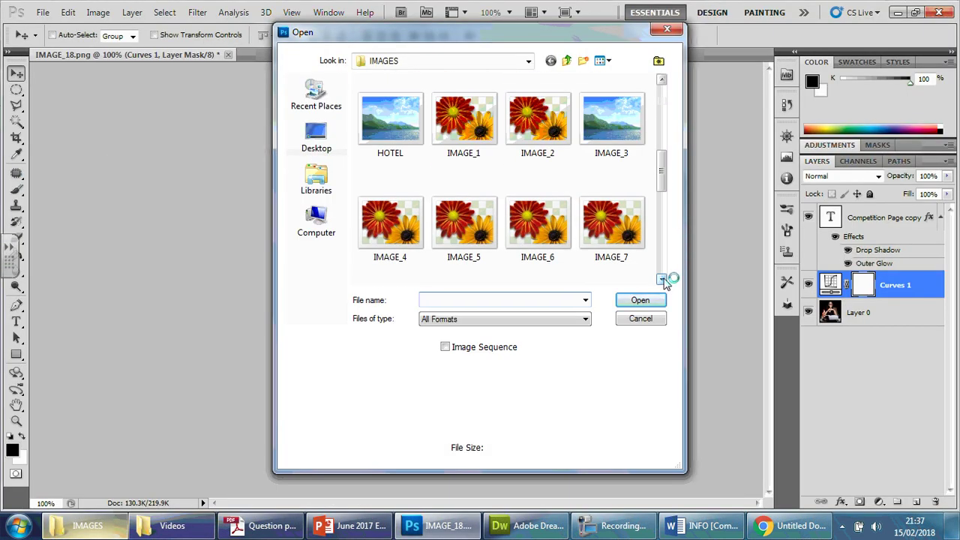
click(463, 225)
click(625, 300)
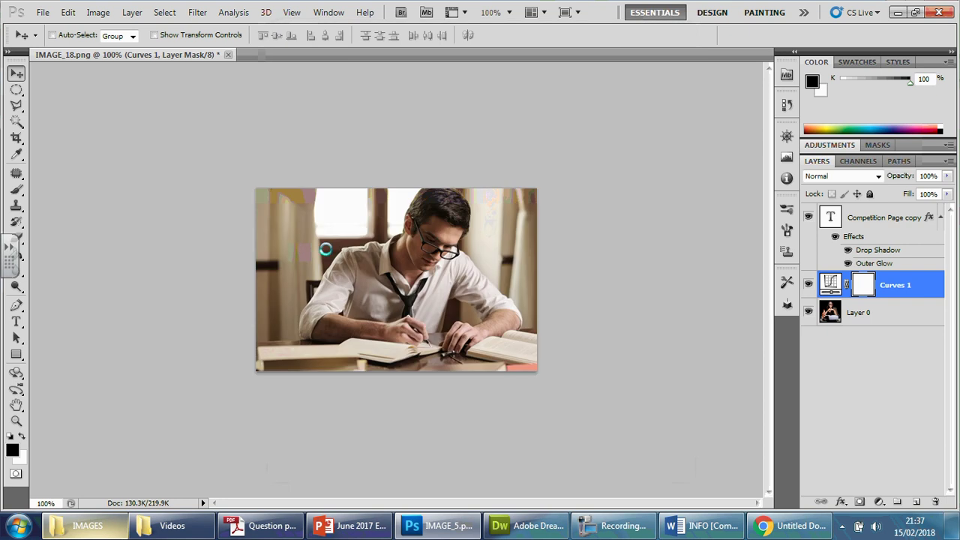
Reduce the IMAGE_5.png canvas to 204 by 218 pixels and shift the photo slightly up and left within it.
click(105, 14)
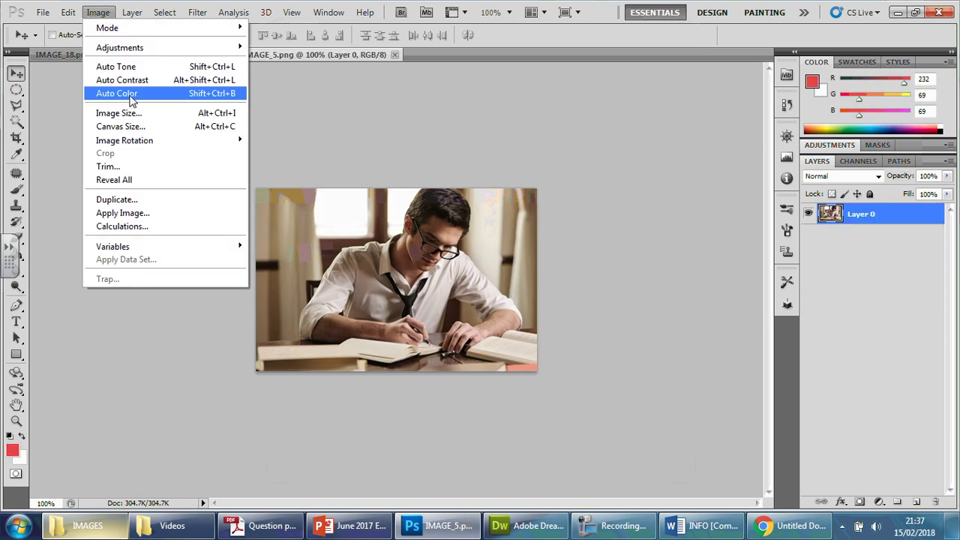
click(125, 126)
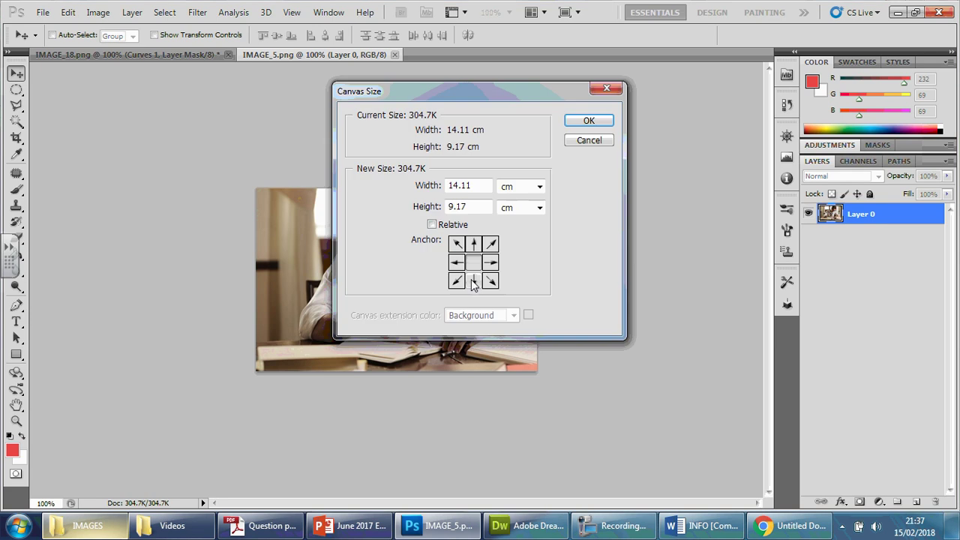
click(540, 186)
click(513, 200)
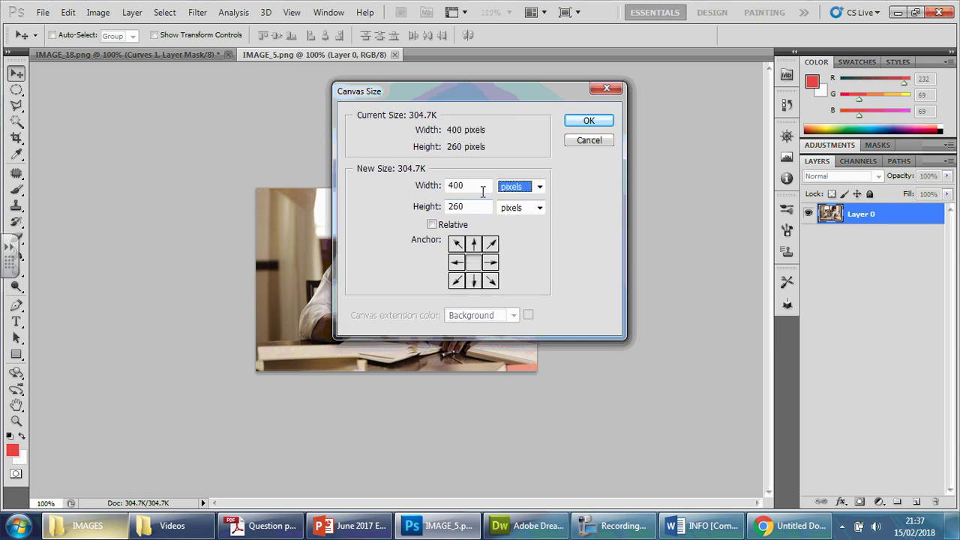
text(204)
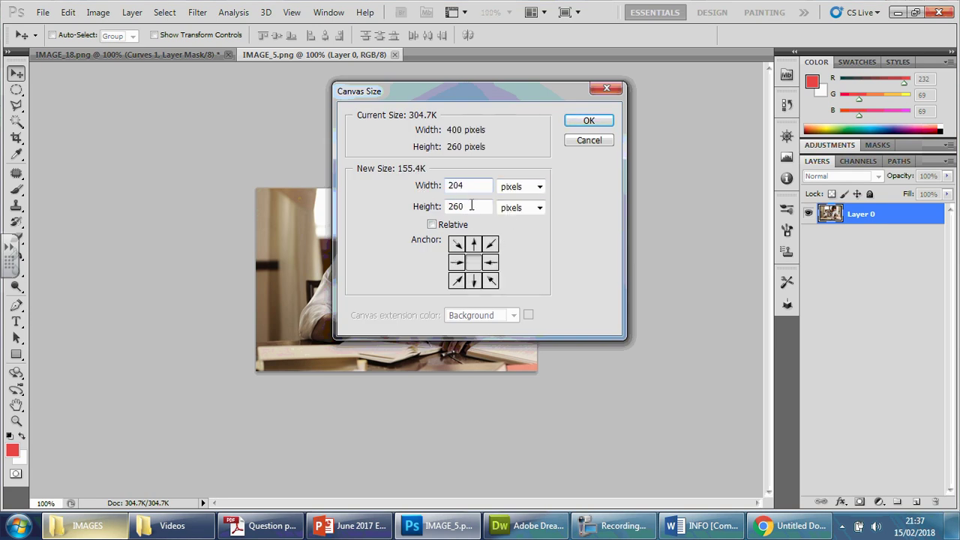
key(Tab)
text(2)
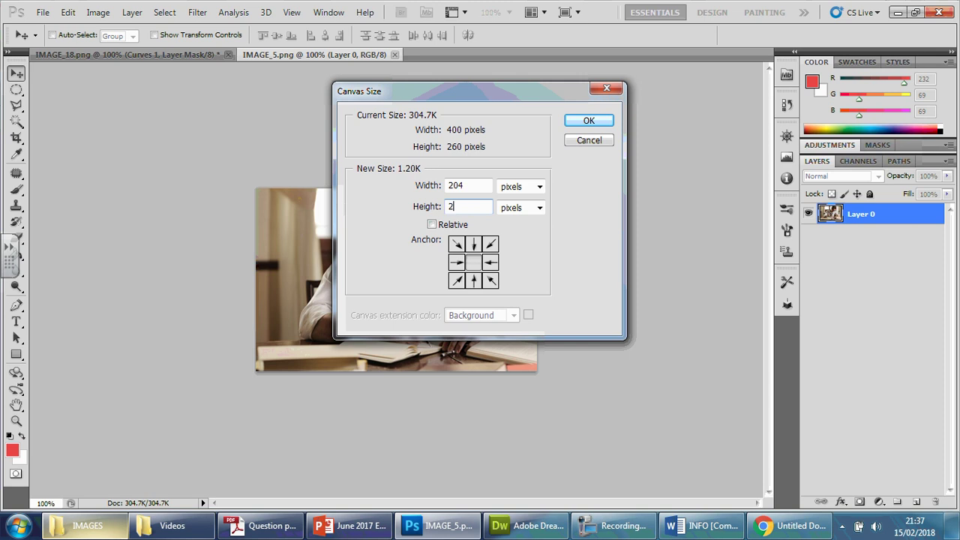
text(18)
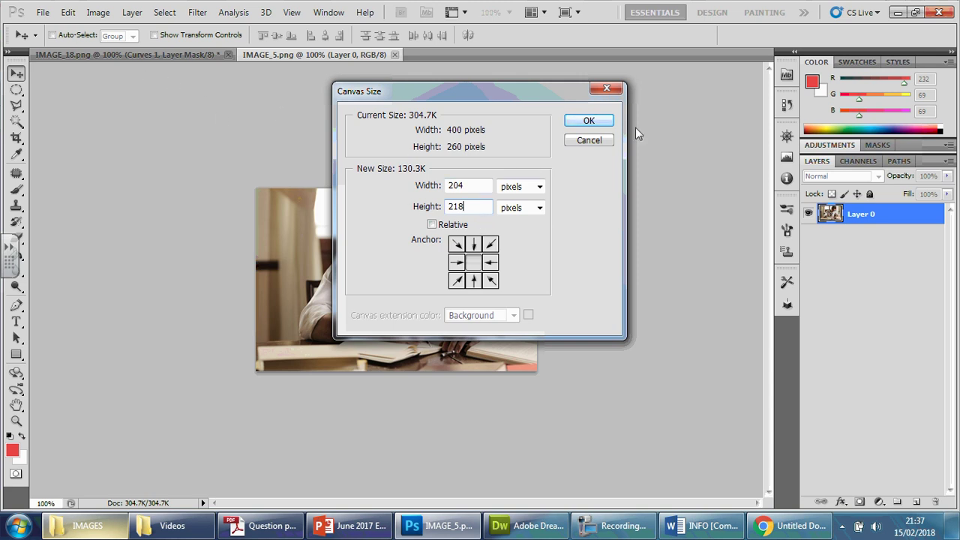
click(588, 121)
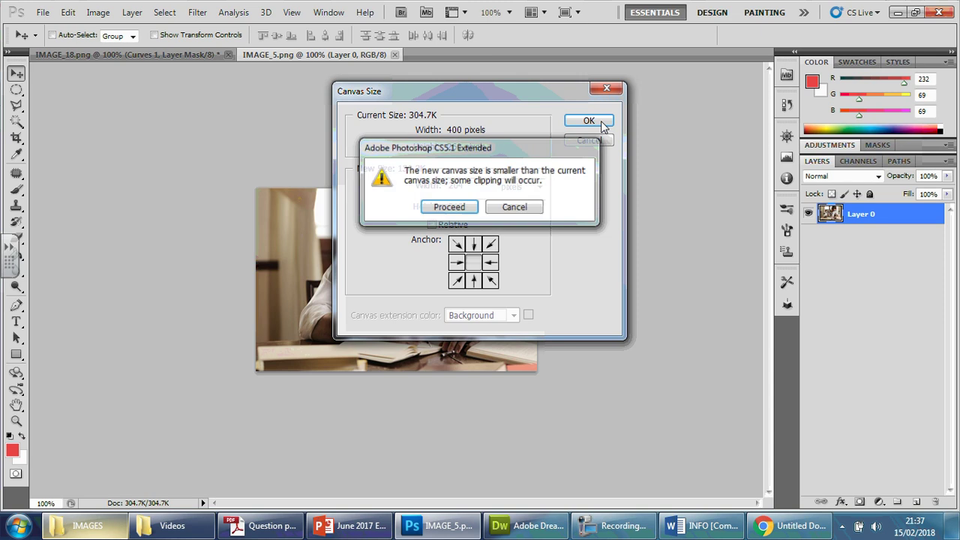
click(453, 212)
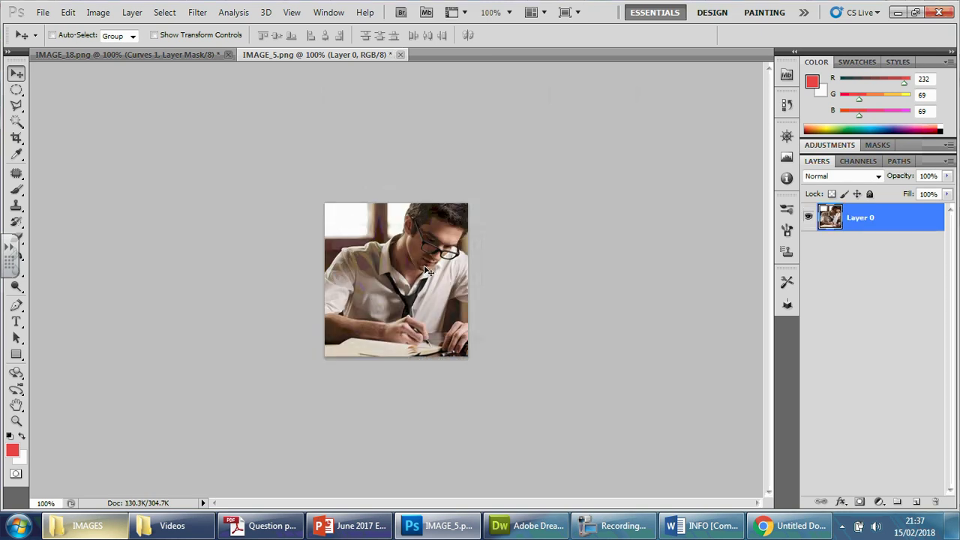
drag(424, 270, 412, 254)
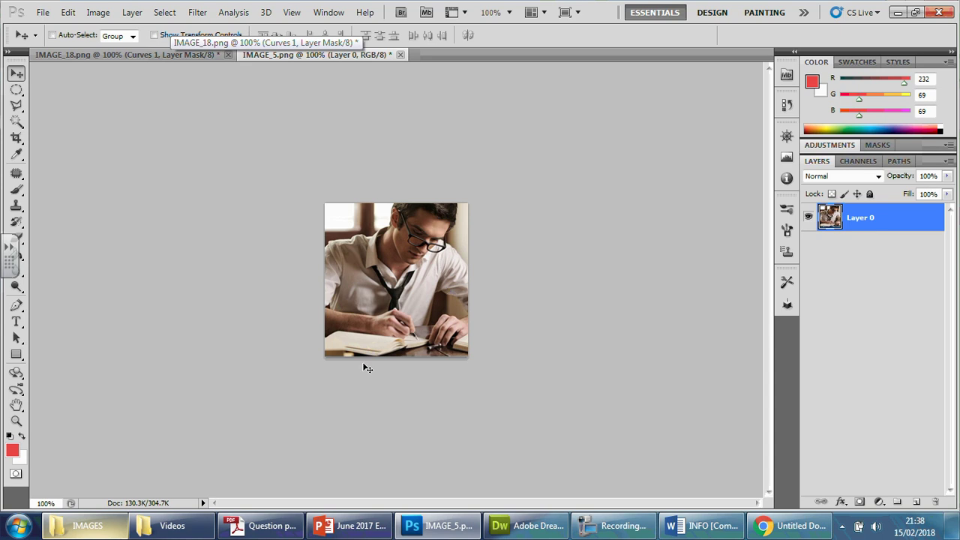
Look at the finished Competition Page thumbnail in IMAGE_18.png for comparison and return to IMAGE_5.png.
click(167, 55)
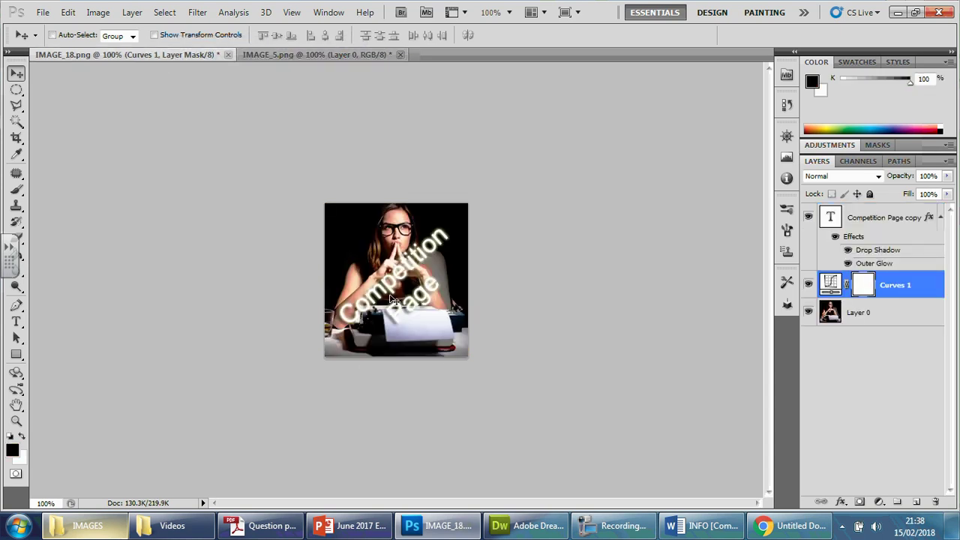
click(320, 56)
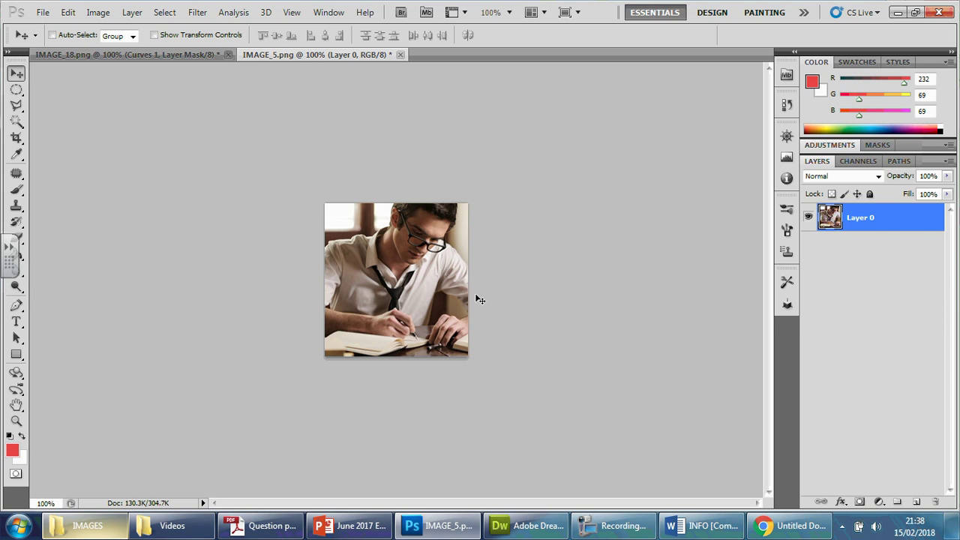
click(615, 525)
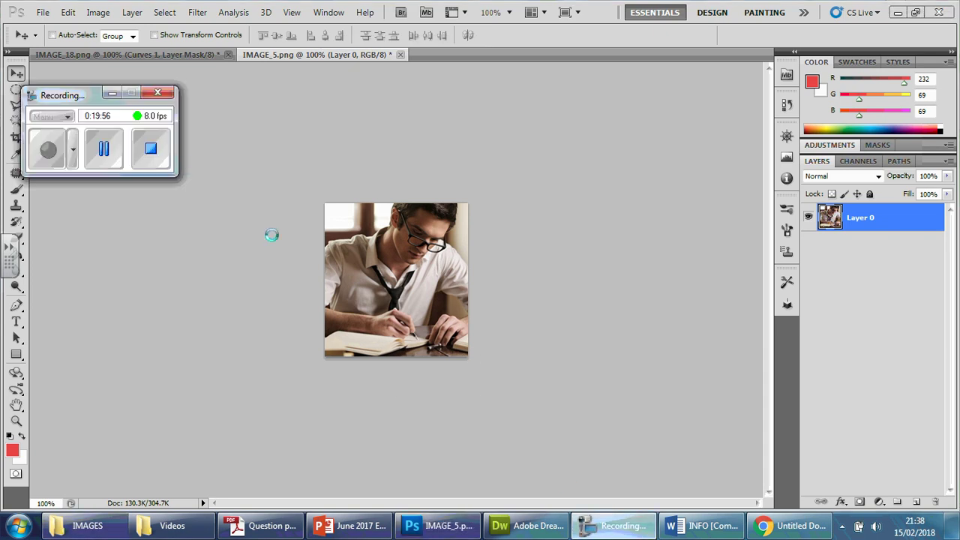
click(104, 148)
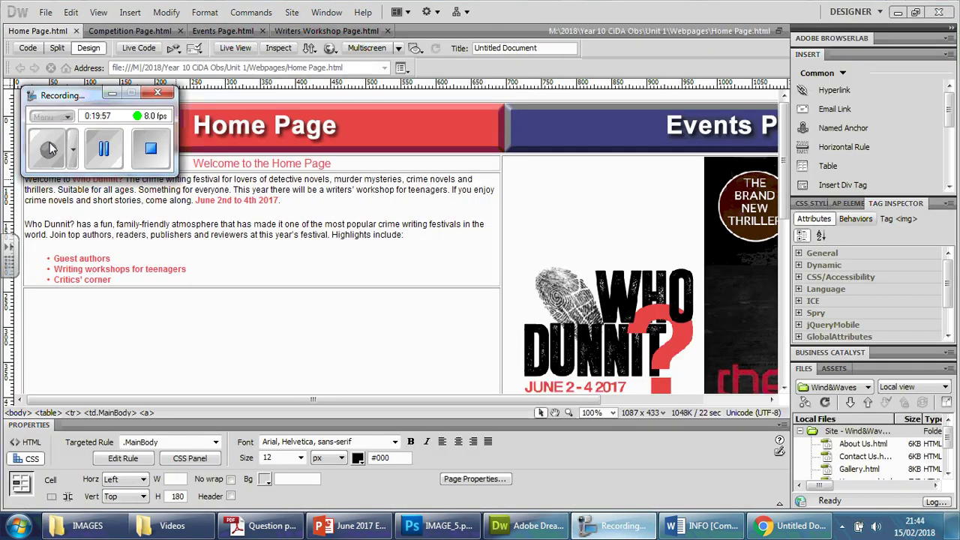
click(112, 93)
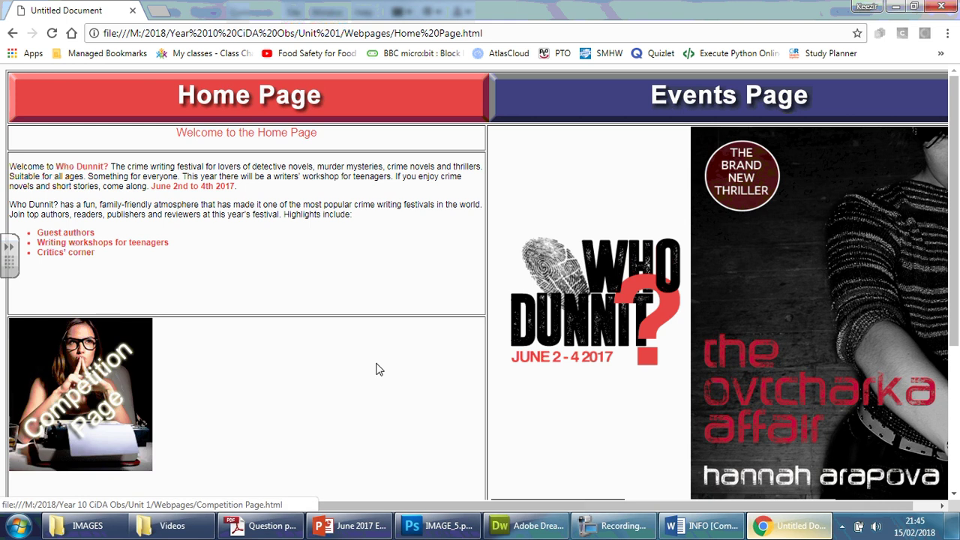
In Chrome, reload the home page to check its Competition Page thumbnail and open the events page.
click(52, 33)
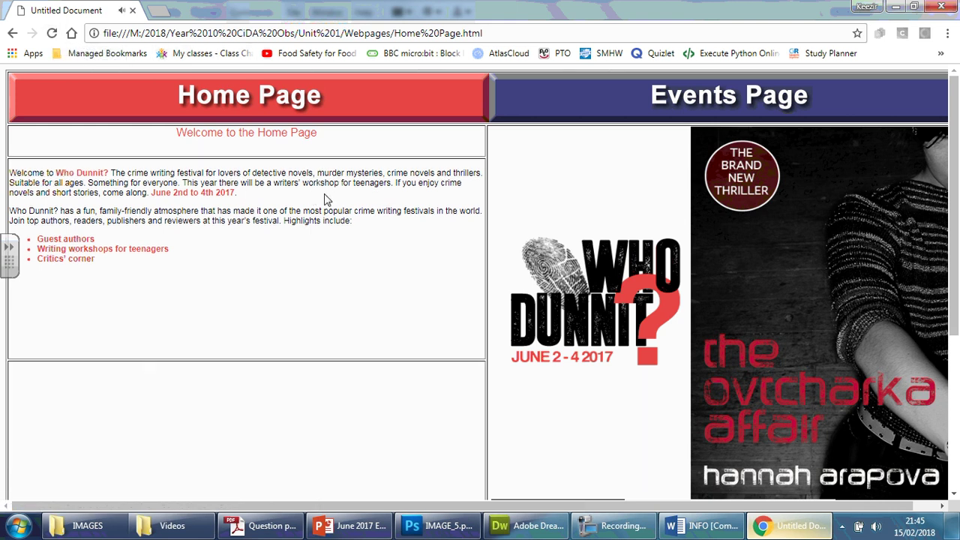
scroll(324, 198, down, 4)
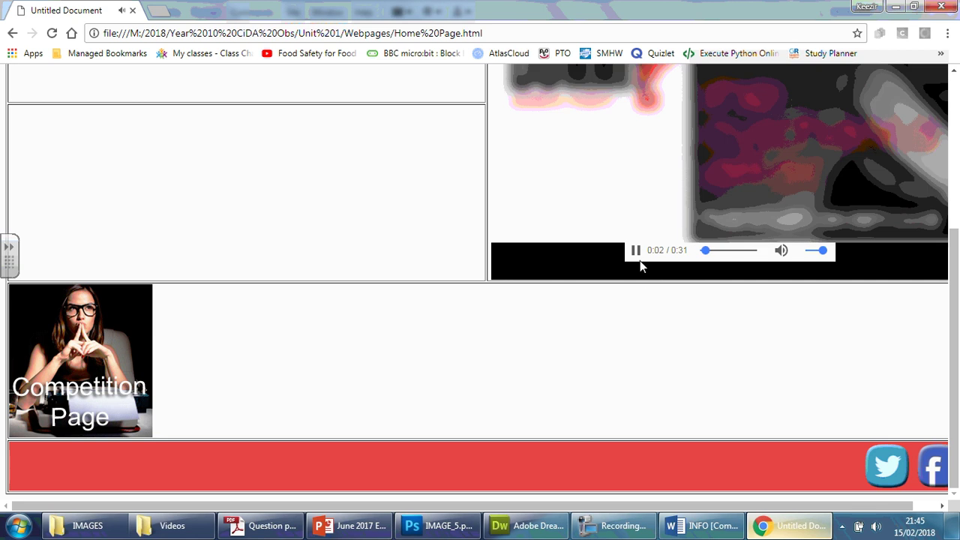
click(133, 358)
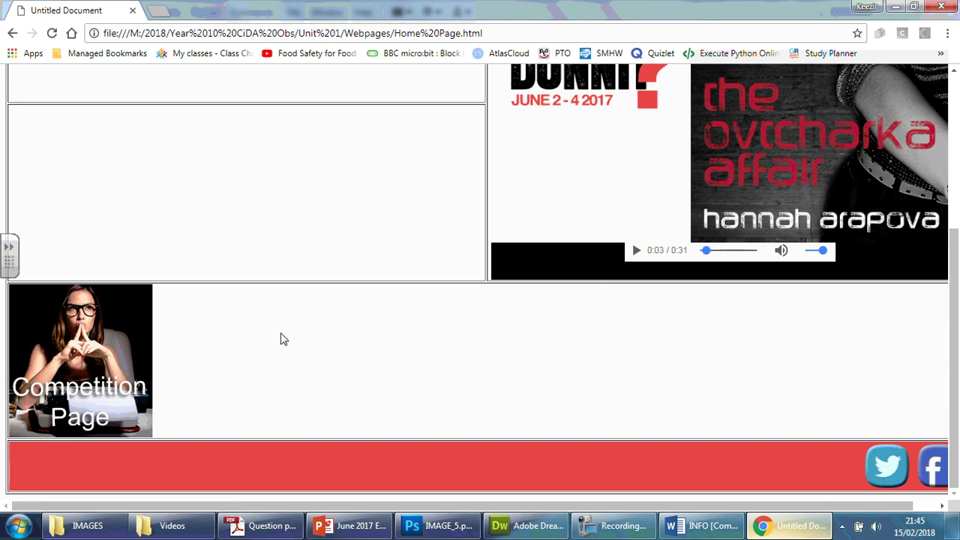
scroll(280, 339, up, 3)
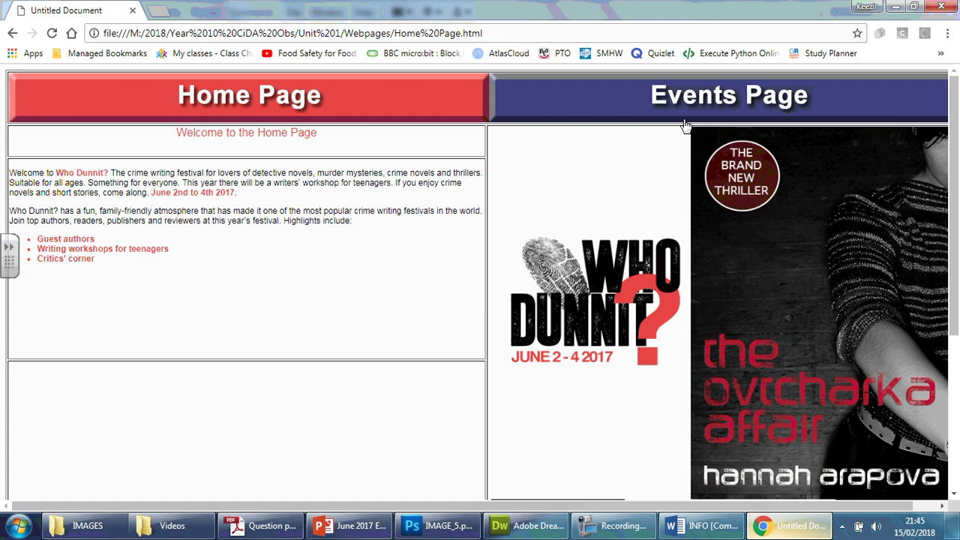
click(685, 124)
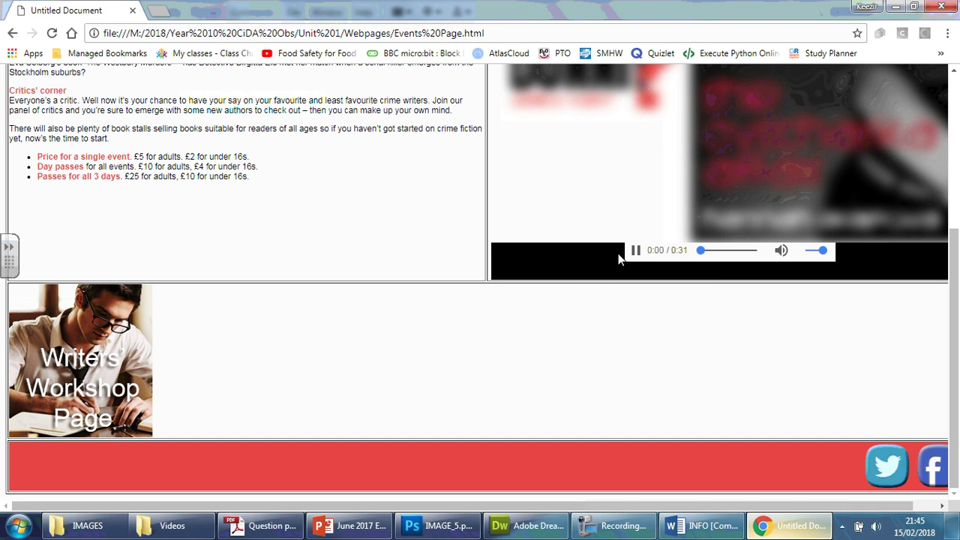
Pause the audio player on the events page and check the Writers' Workshop Page thumbnail's rollover.
click(617, 253)
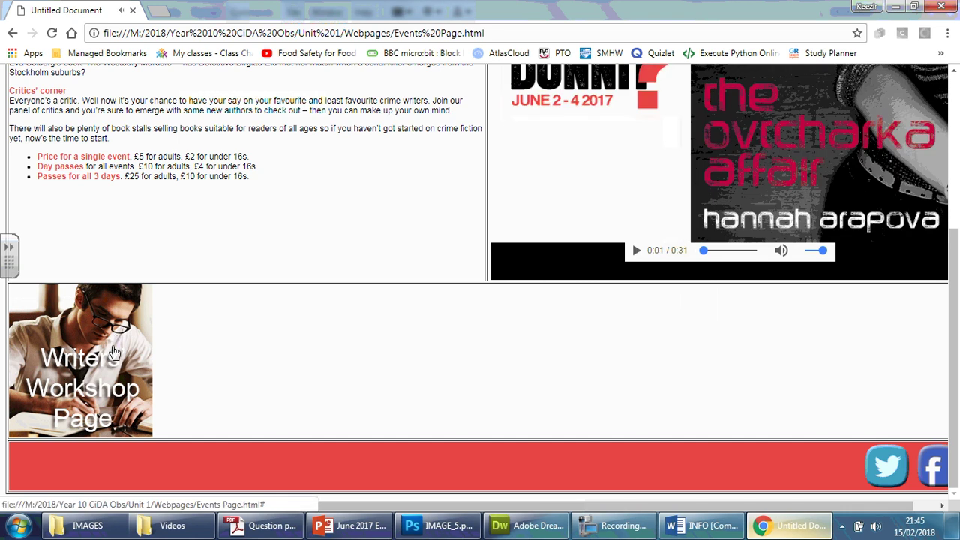
scroll(274, 341, up, 1)
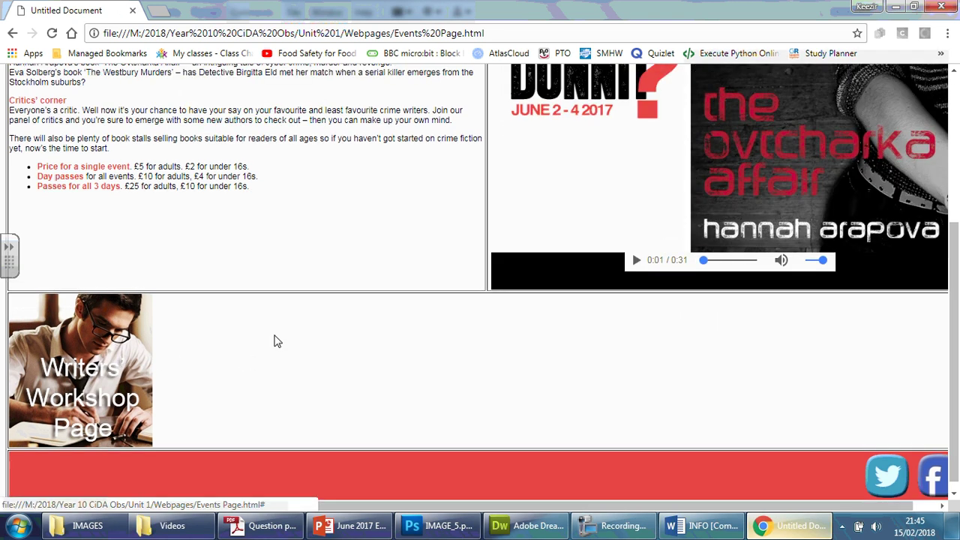
scroll(274, 341, down, 1)
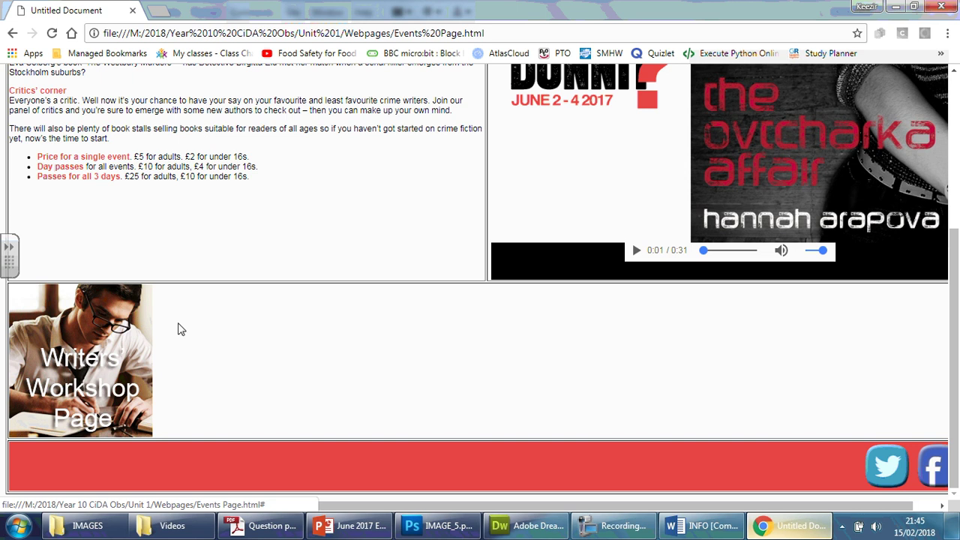
In Dreamweaver, compare the link settings of the Writers' Workshop thumbnail on the events page and the Competition thumbnail on the home page.
click(523, 525)
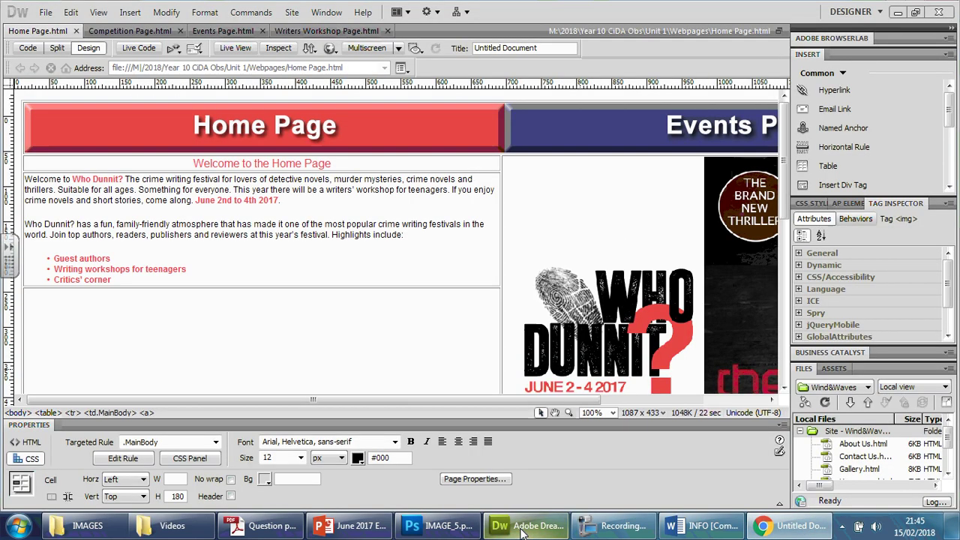
scroll(515, 337, down, 10)
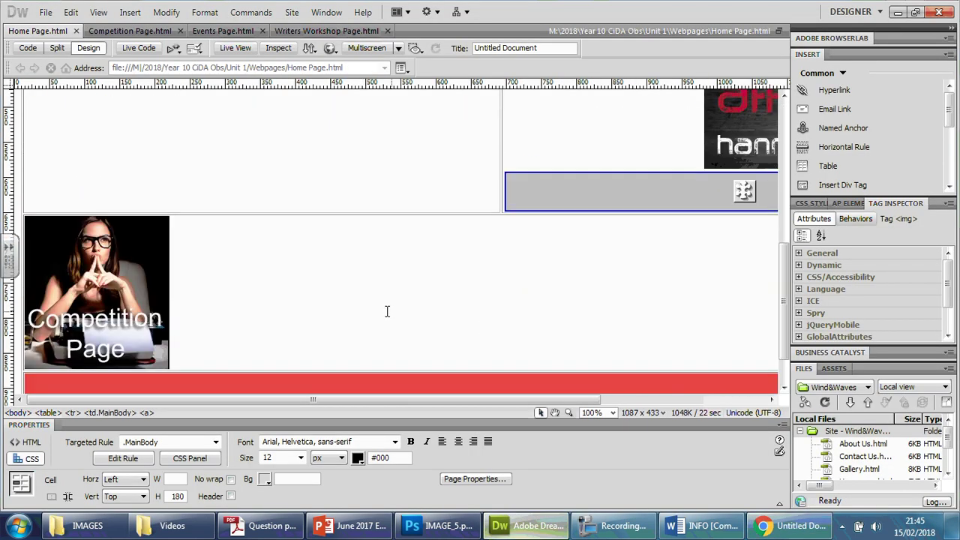
click(222, 31)
scroll(428, 250, down, 15)
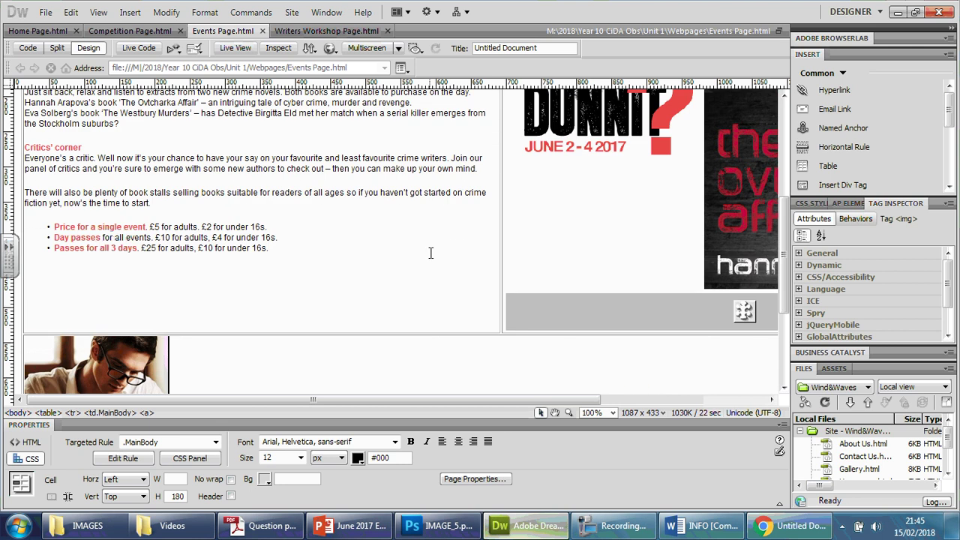
click(139, 266)
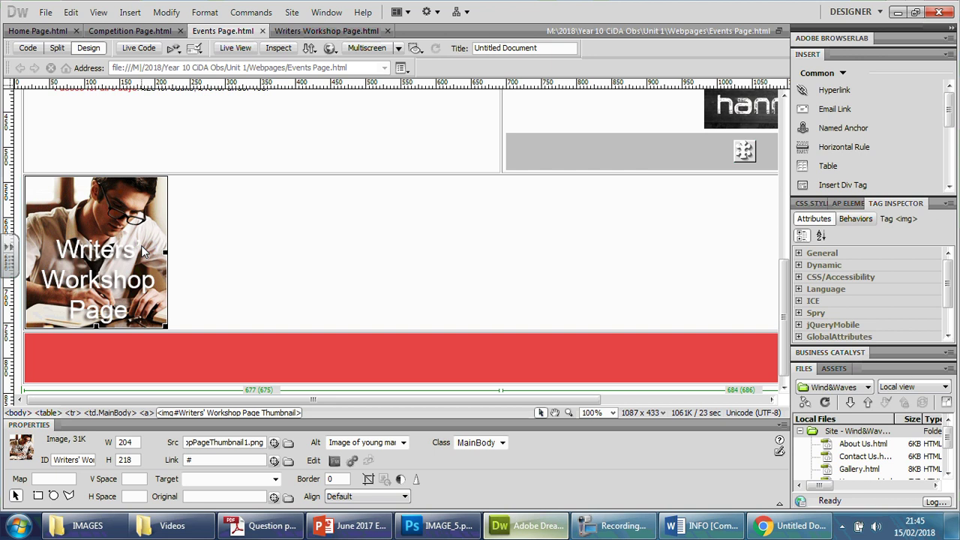
click(54, 31)
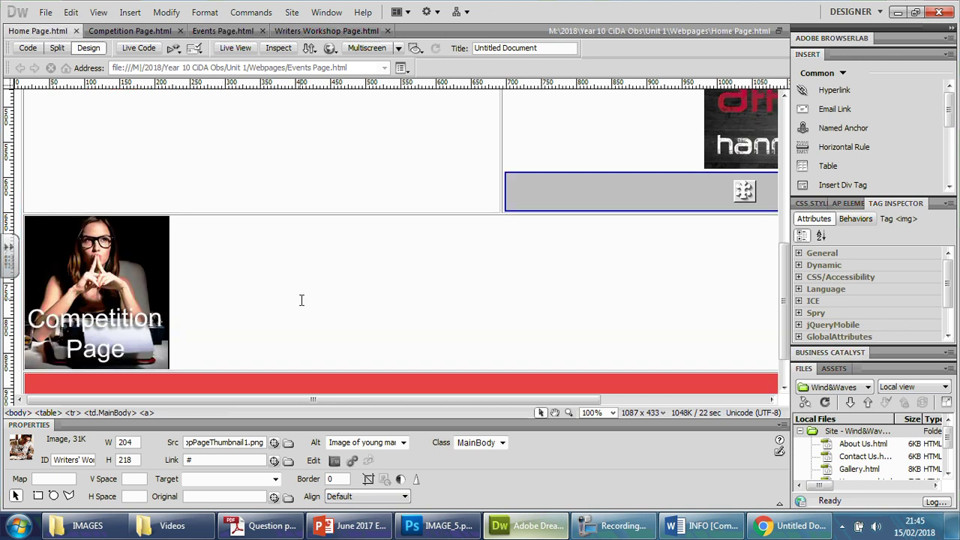
click(120, 335)
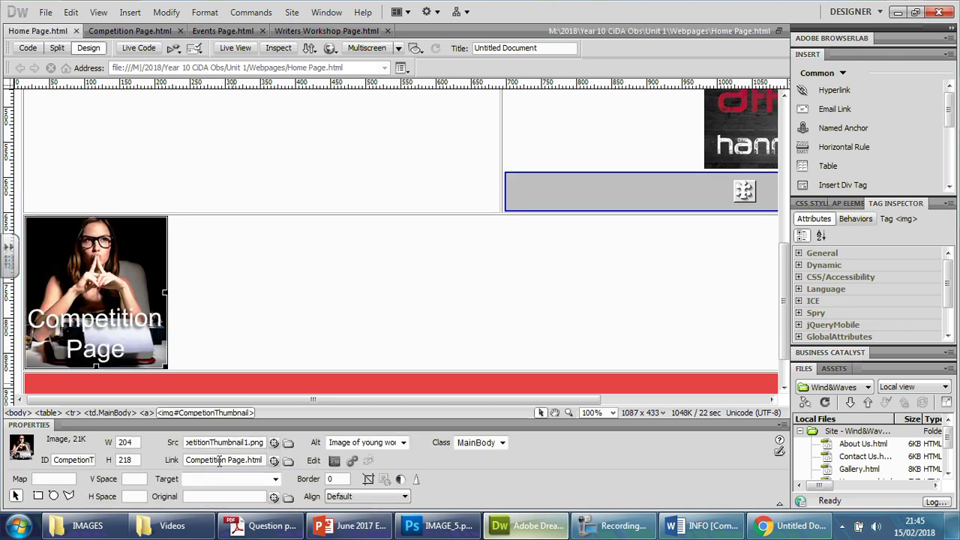
Link the Writers' Workshop Page thumbnail on the events page to Writers Workshop Page.html and save the page.
click(238, 31)
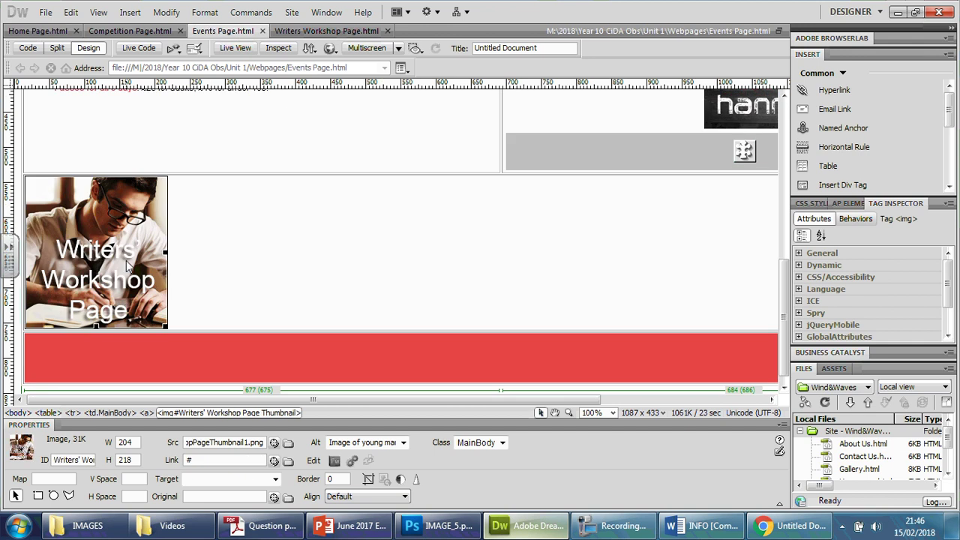
click(288, 461)
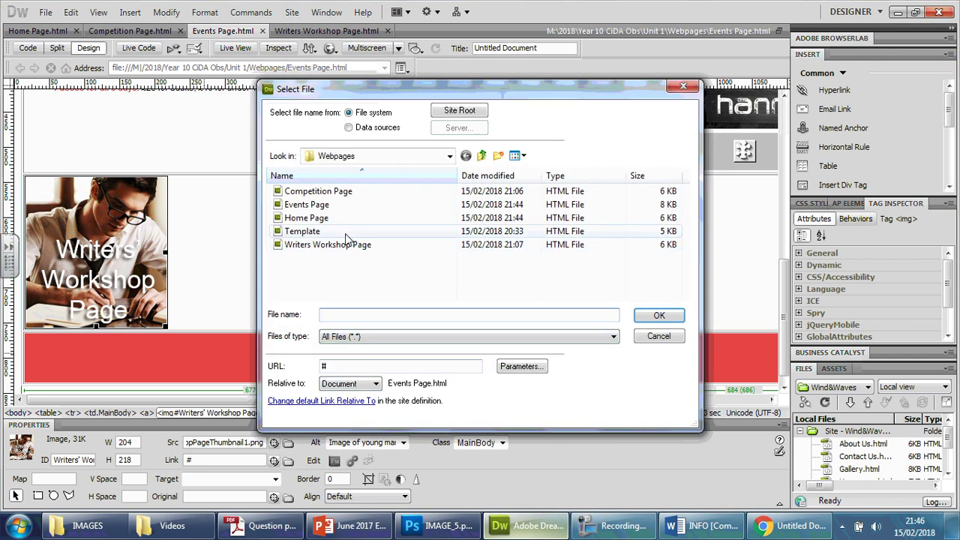
click(346, 243)
click(658, 315)
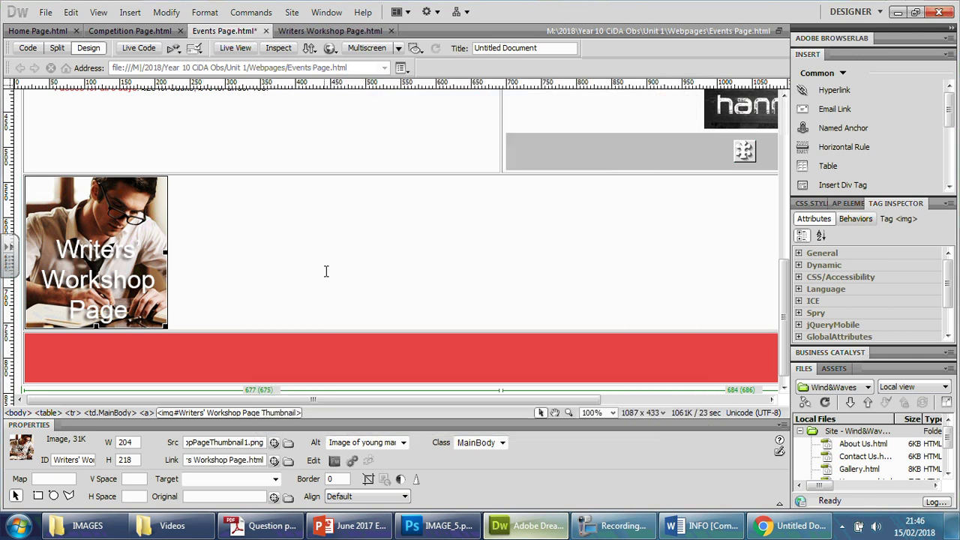
scroll(327, 272, up, 5)
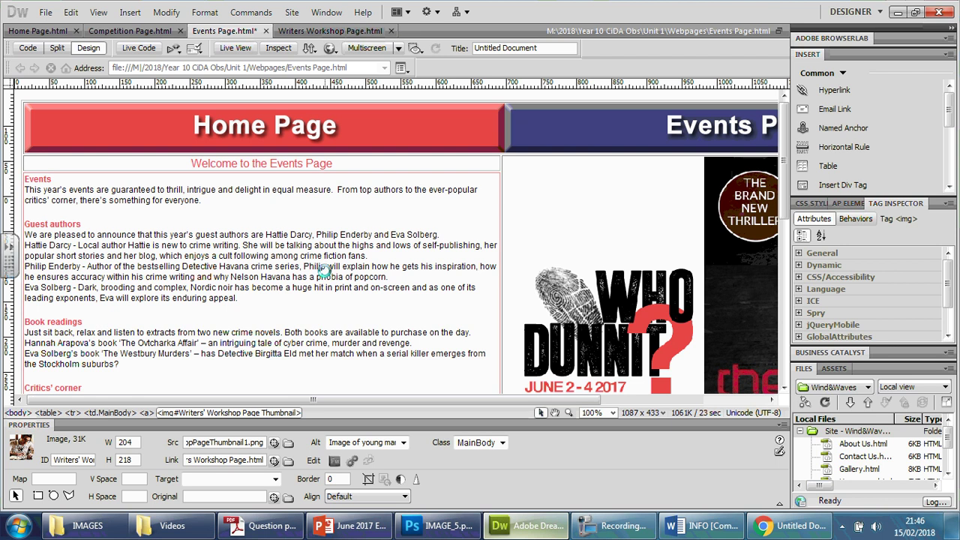
key(ctrl+s)
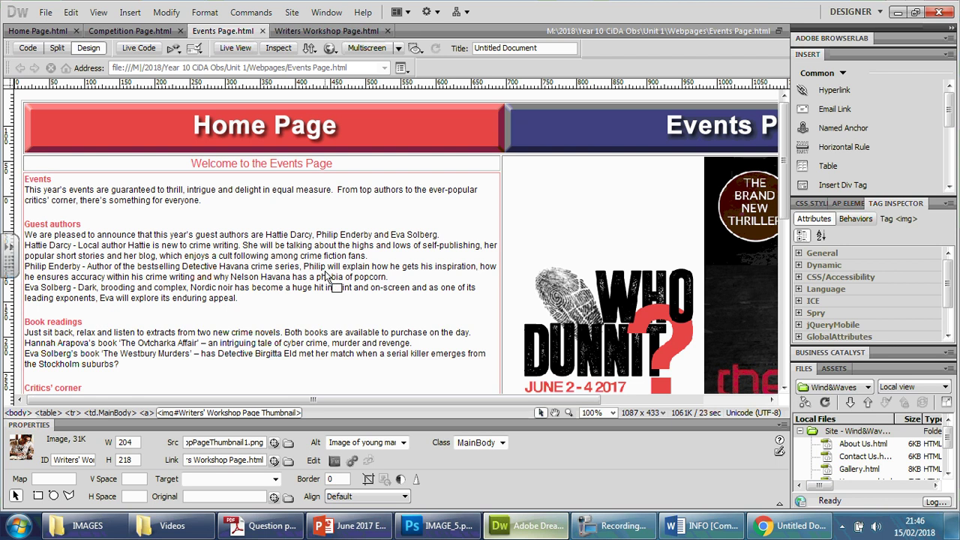
Consult the question paper PDF and return to the events page in Dreamweaver.
click(272, 528)
drag(369, 235, 245, 189)
click(528, 525)
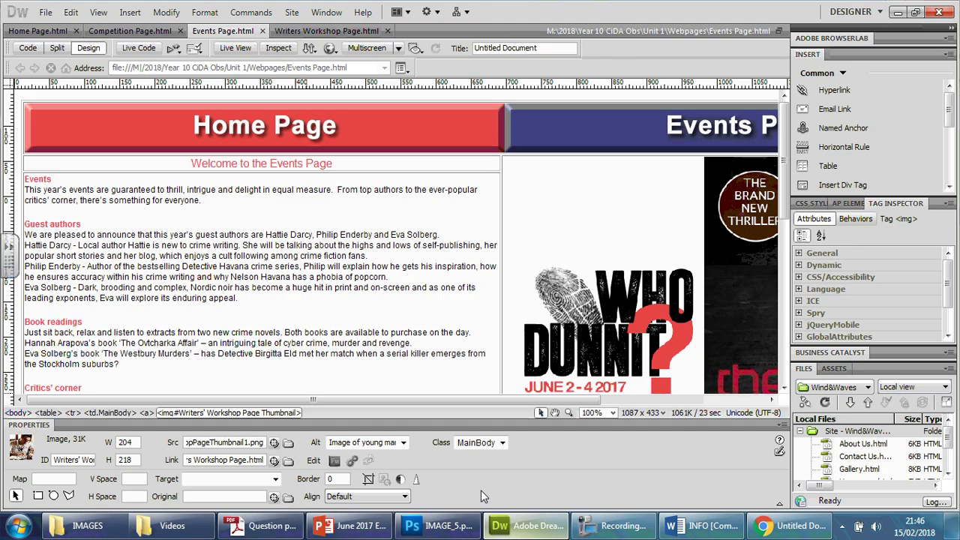
scroll(293, 290, down, 6)
scroll(293, 289, up, 4)
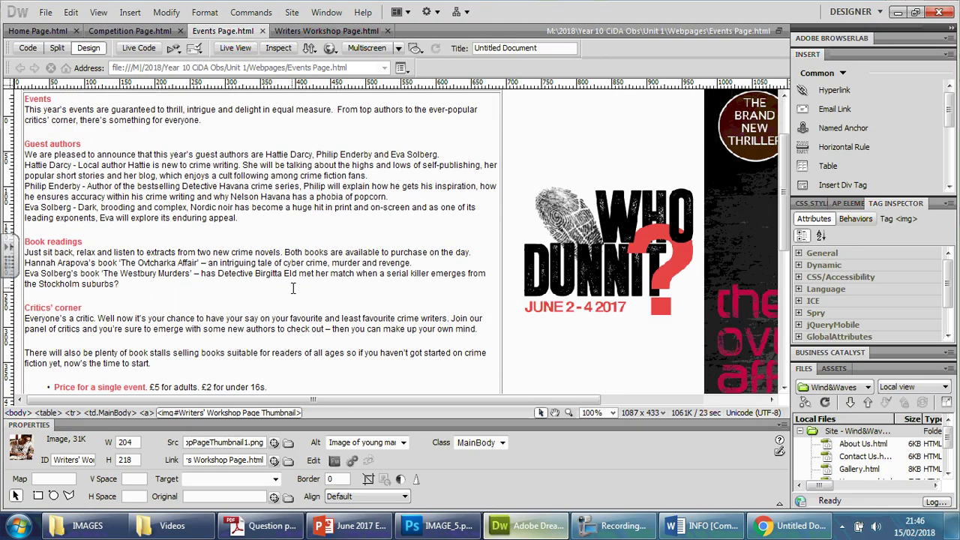
scroll(292, 290, down, 5)
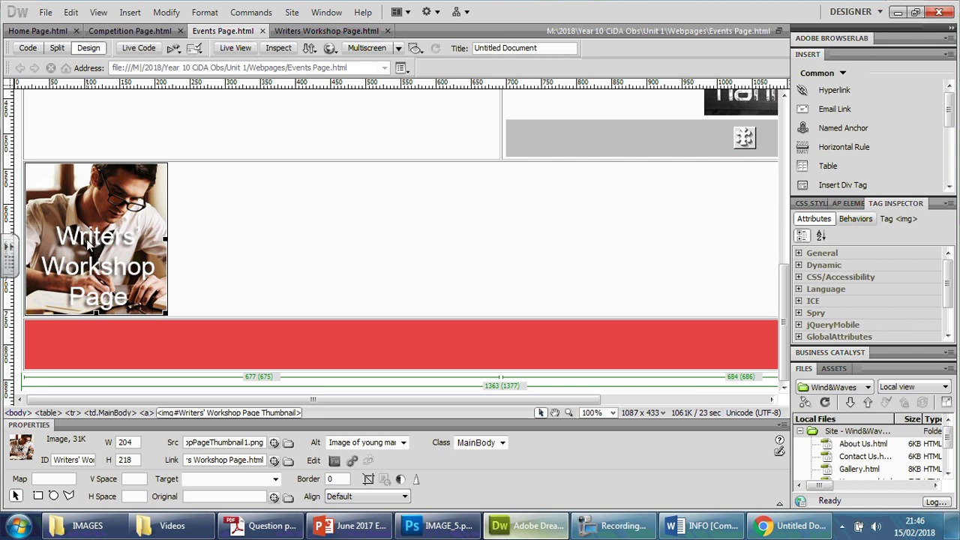
click(130, 12)
mouse_move(175, 63)
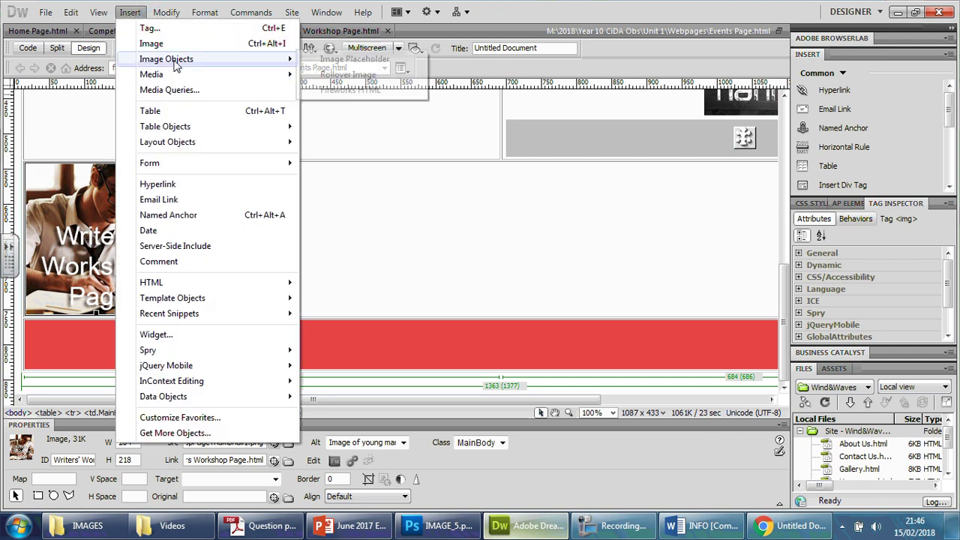
click(414, 238)
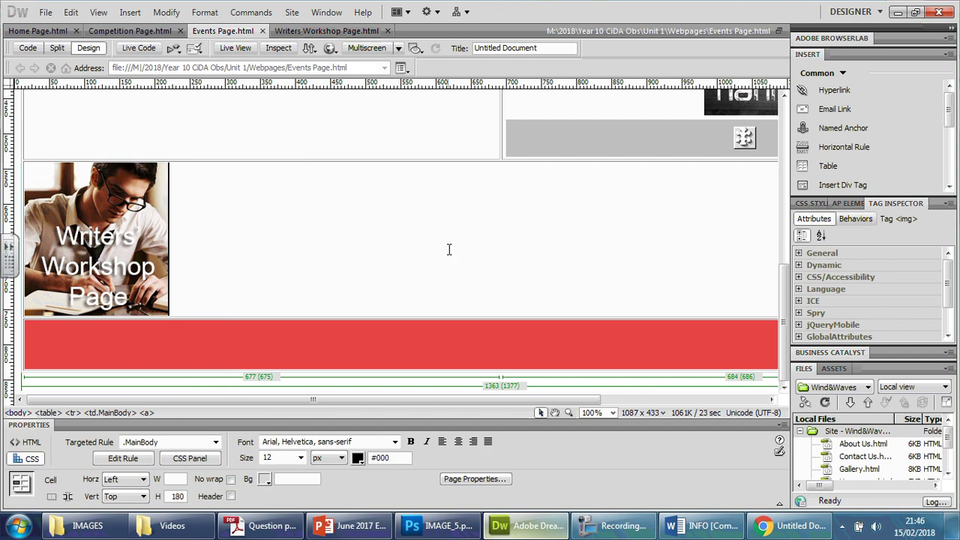
click(613, 525)
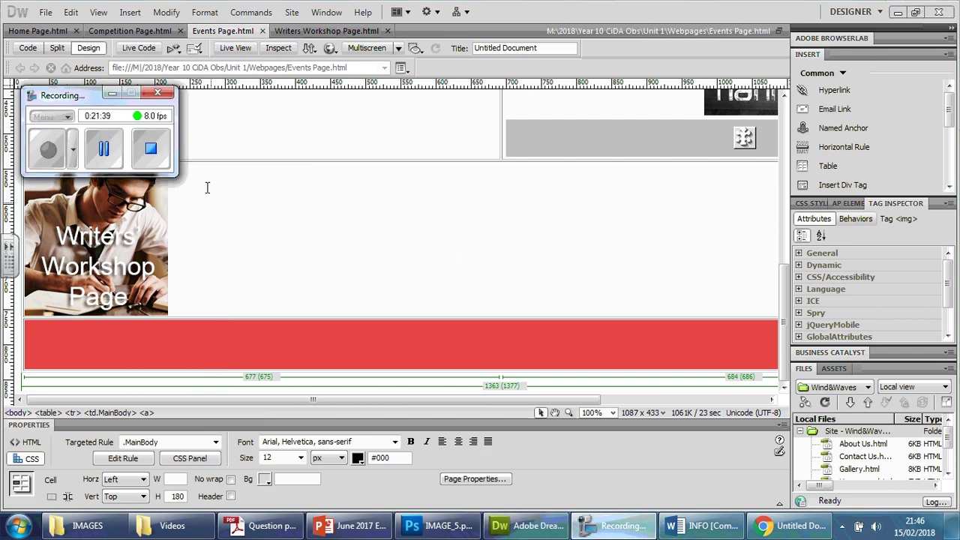